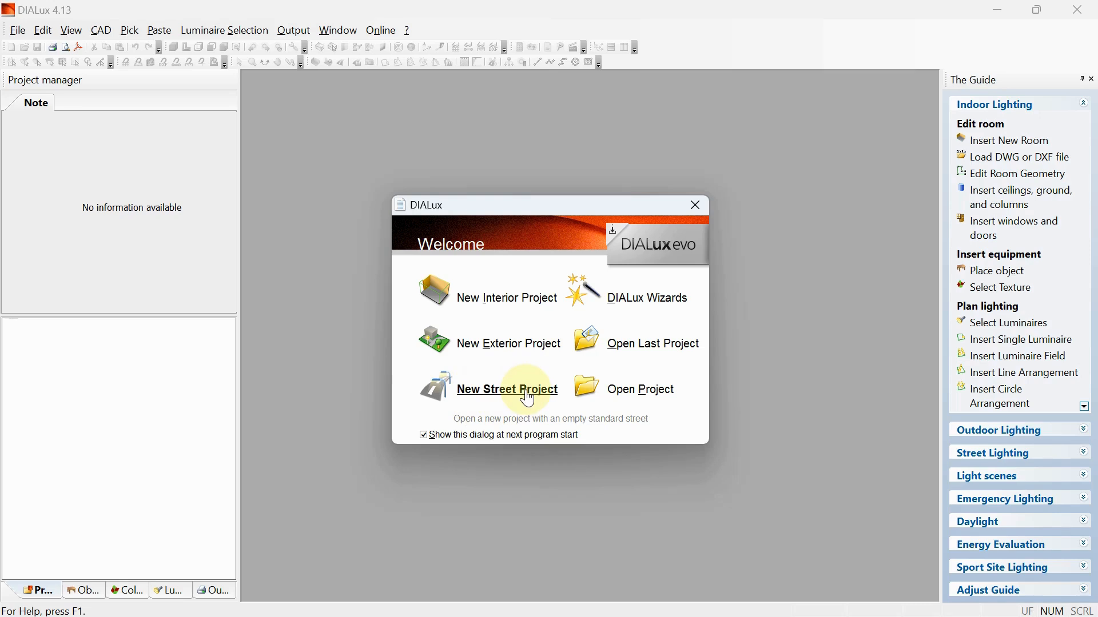
- Create a new street project and set the street's light loss factor to 0.60 in the maintenance plan method
left_click(489, 399)
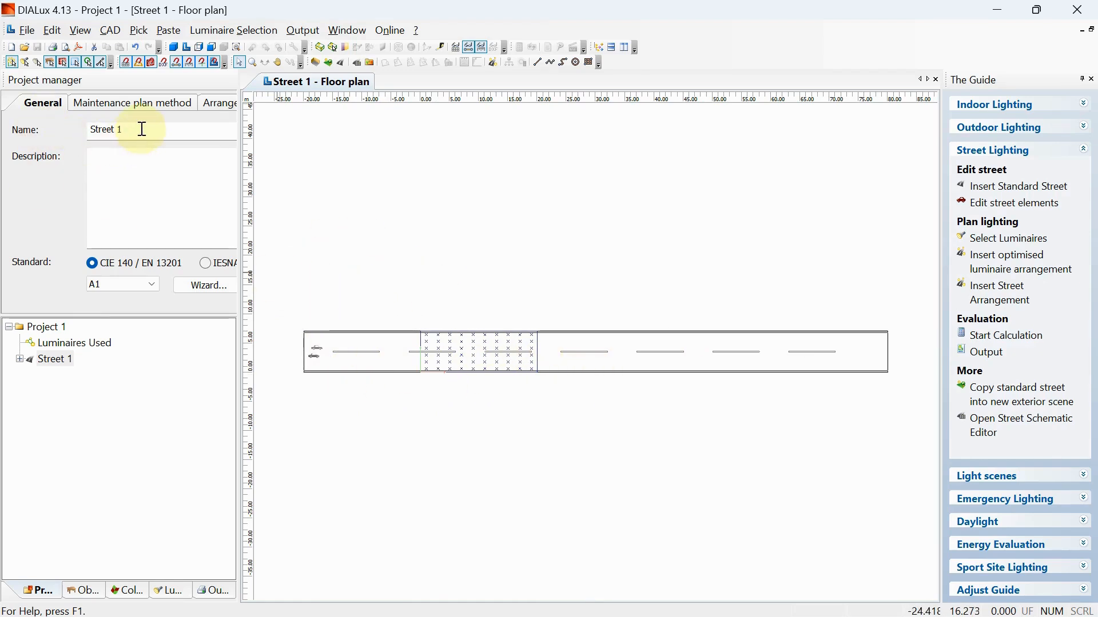
left_click_drag(143, 128, 56, 134)
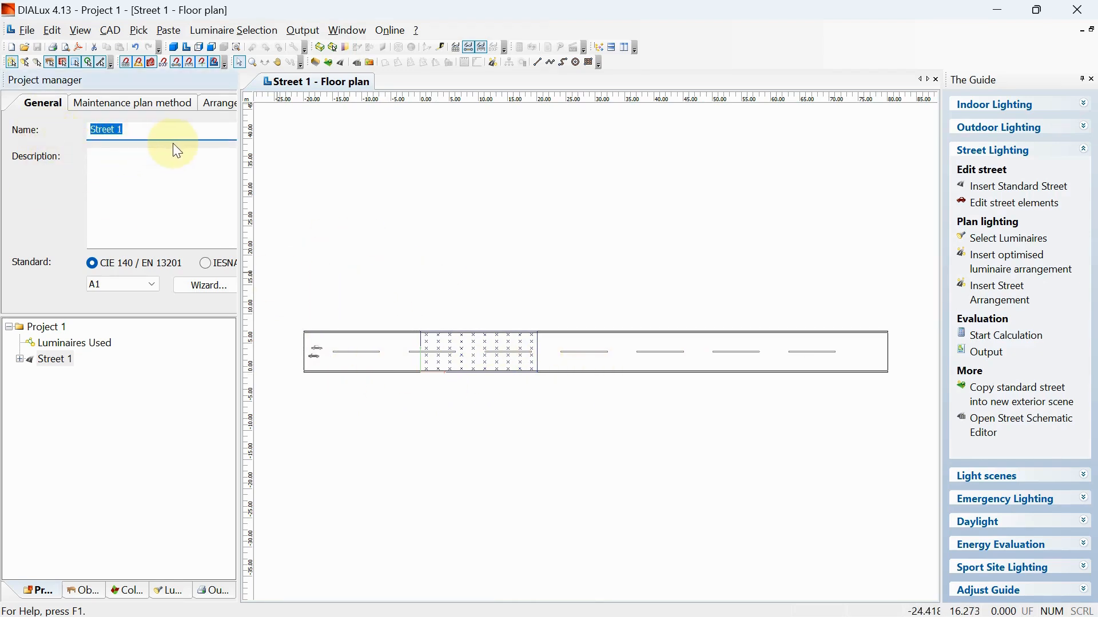
left_click(95, 104)
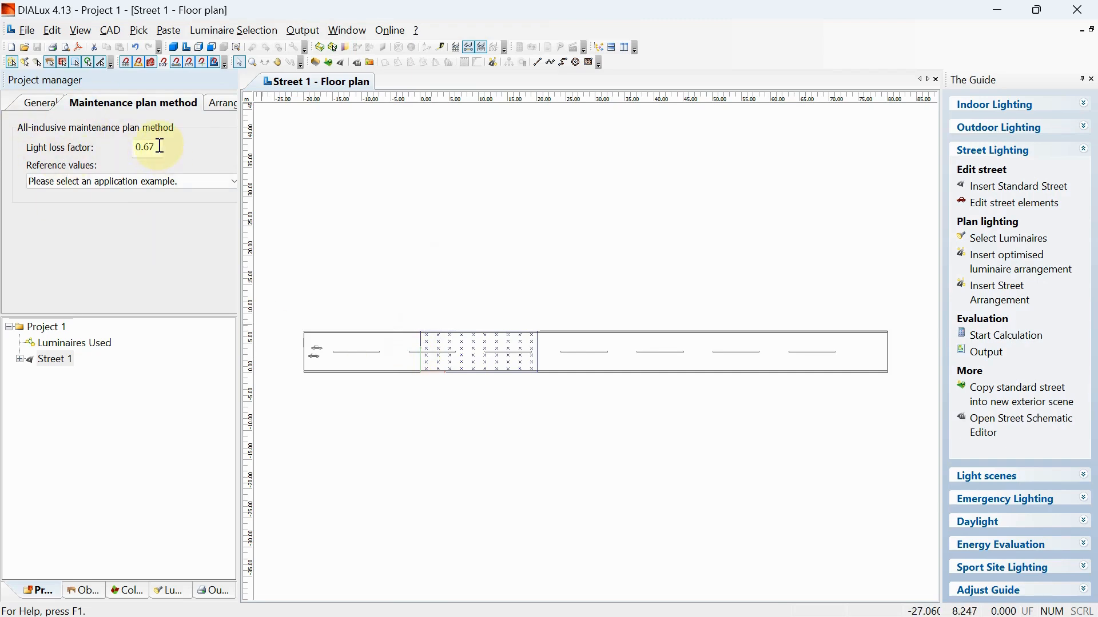
left_click_drag(160, 147, 119, 147)
key("BackSpace")
type(".")
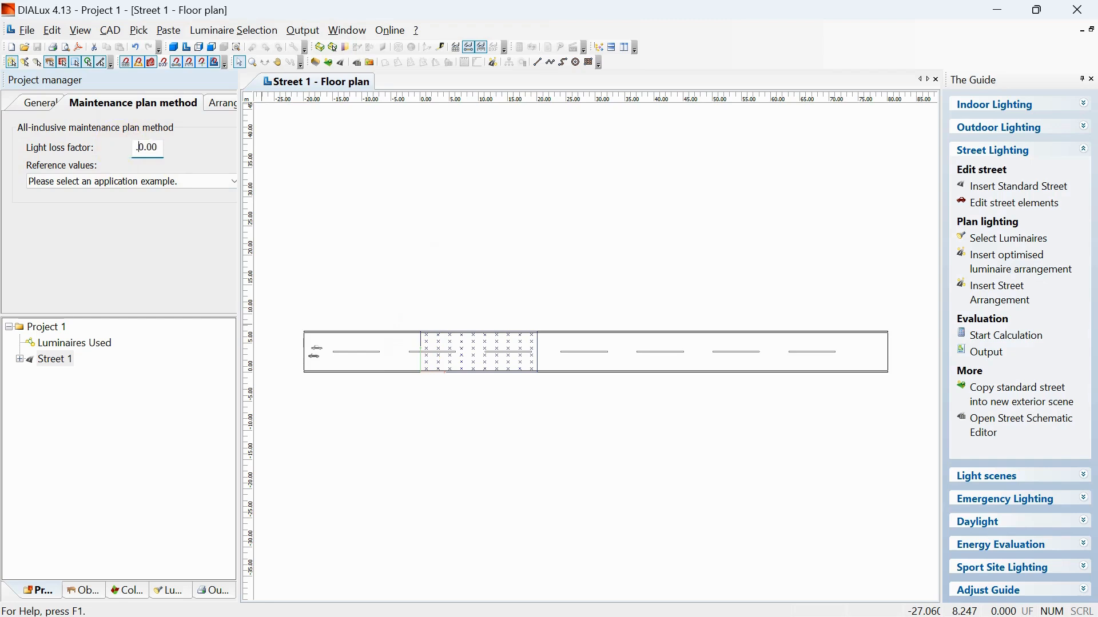
type("6")
key("BackSpace")
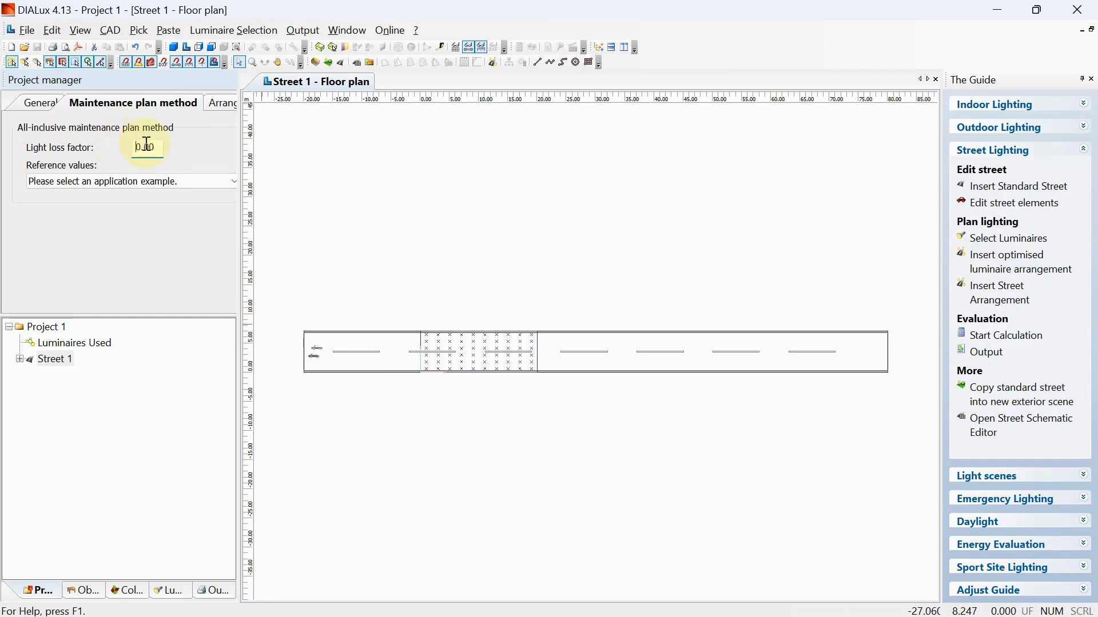
type("6")
- Insert a second roadway into the street arrangement and delete it again
left_click(225, 105)
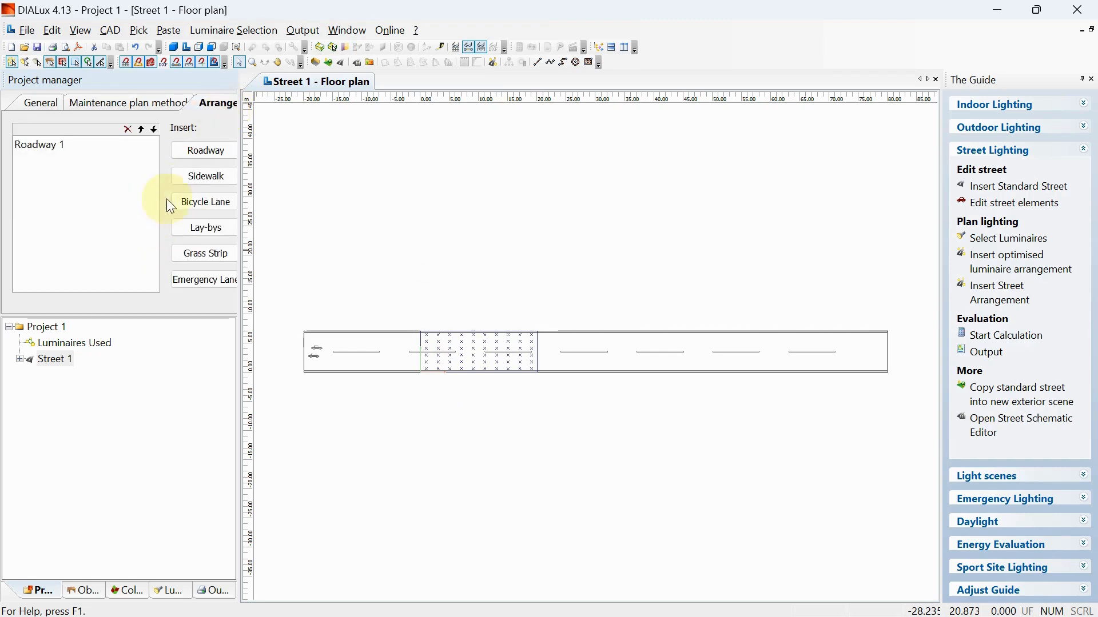
left_click(199, 156)
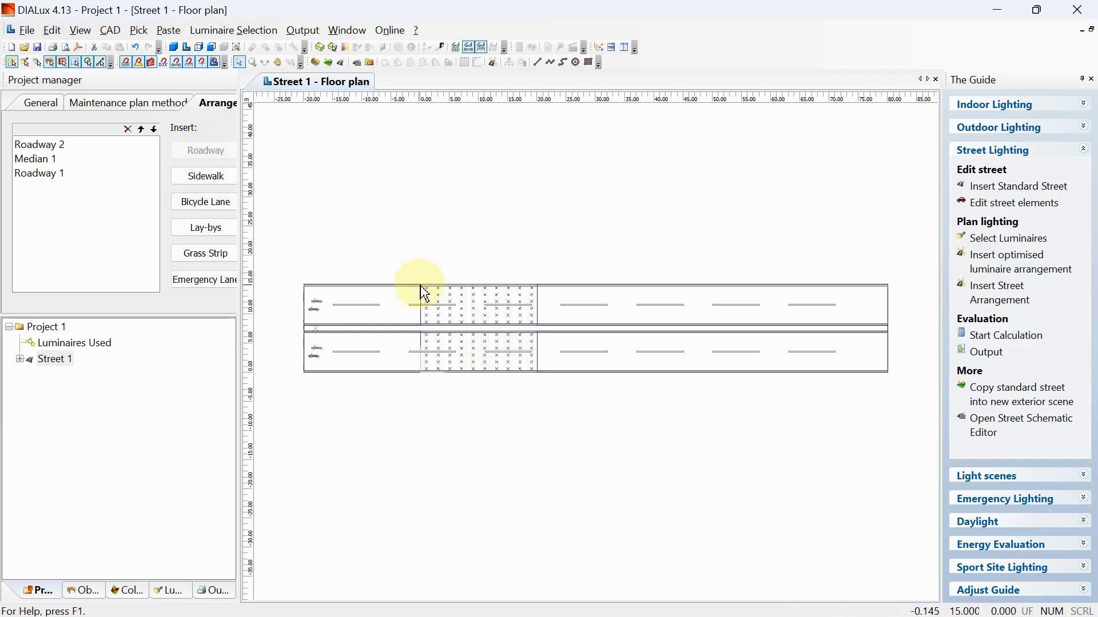
left_click(126, 131)
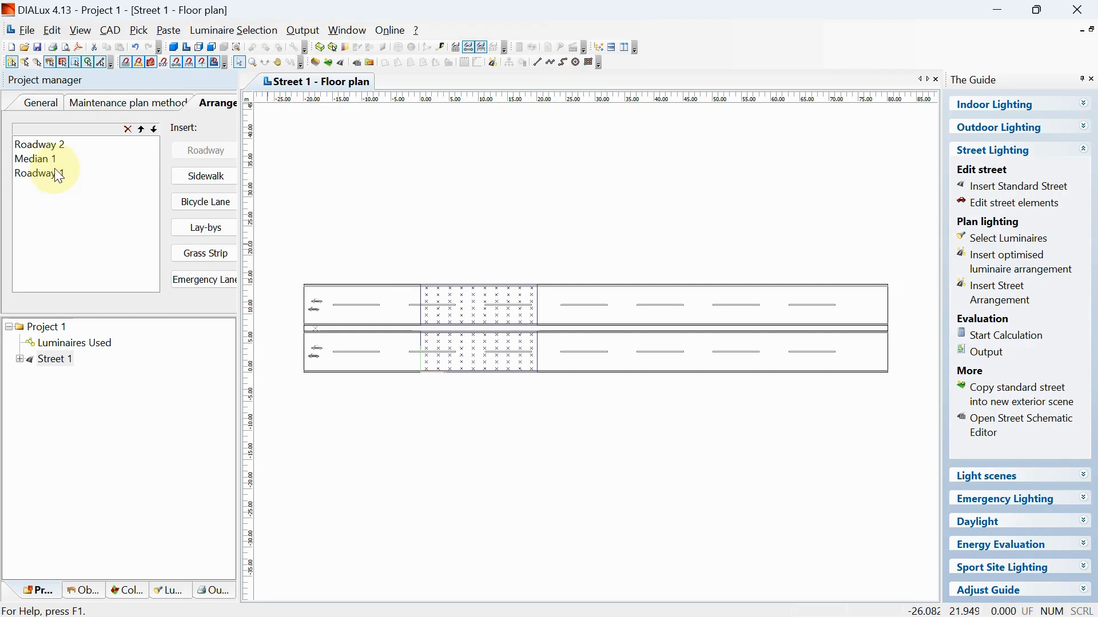
left_click(57, 147)
left_click(127, 130)
left_click(58, 146)
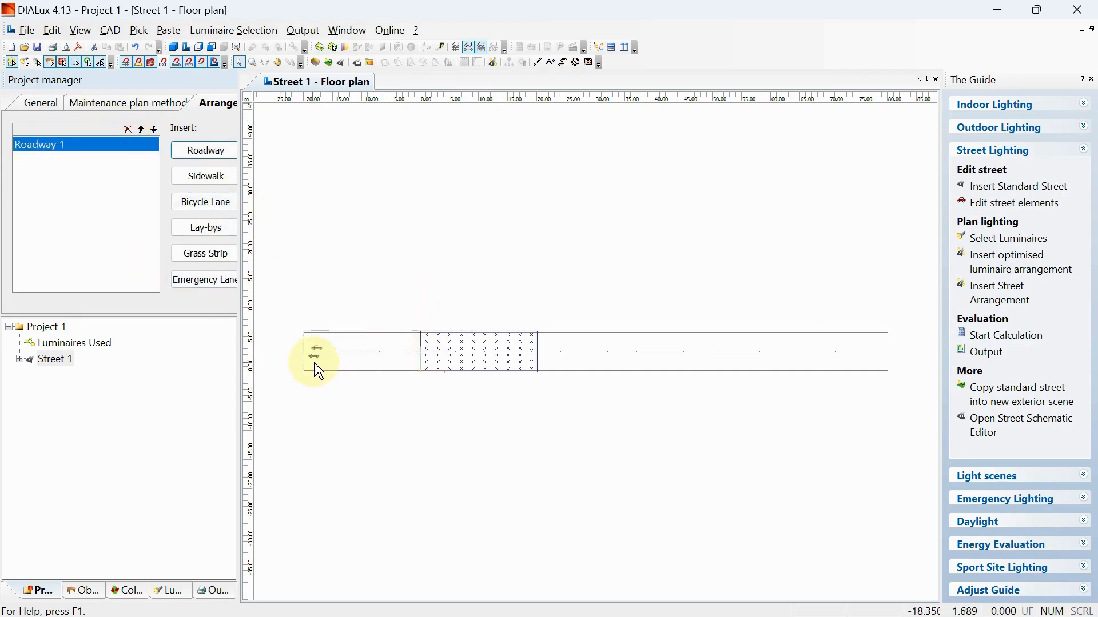
- Add a sidewalk, a bicycle lane, a grass strip and an emergency lane to the street arrangement
scroll(320, 367, "up", 1)
scroll(297, 363, "up", 3)
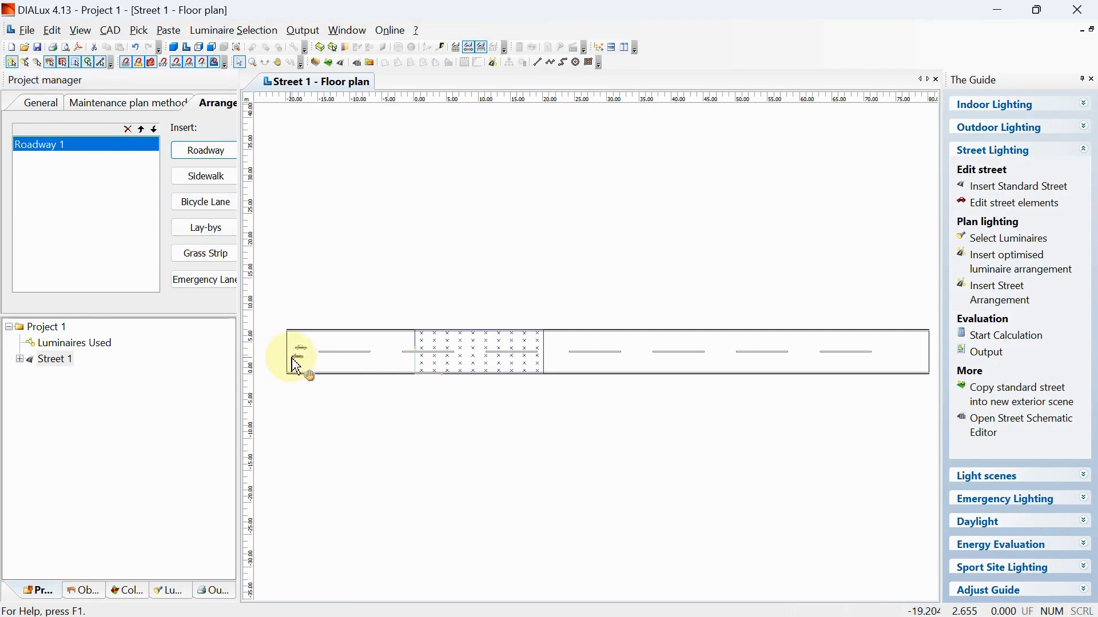
scroll(293, 355, "down", 2)
middle_click_drag(292, 356, 347, 359)
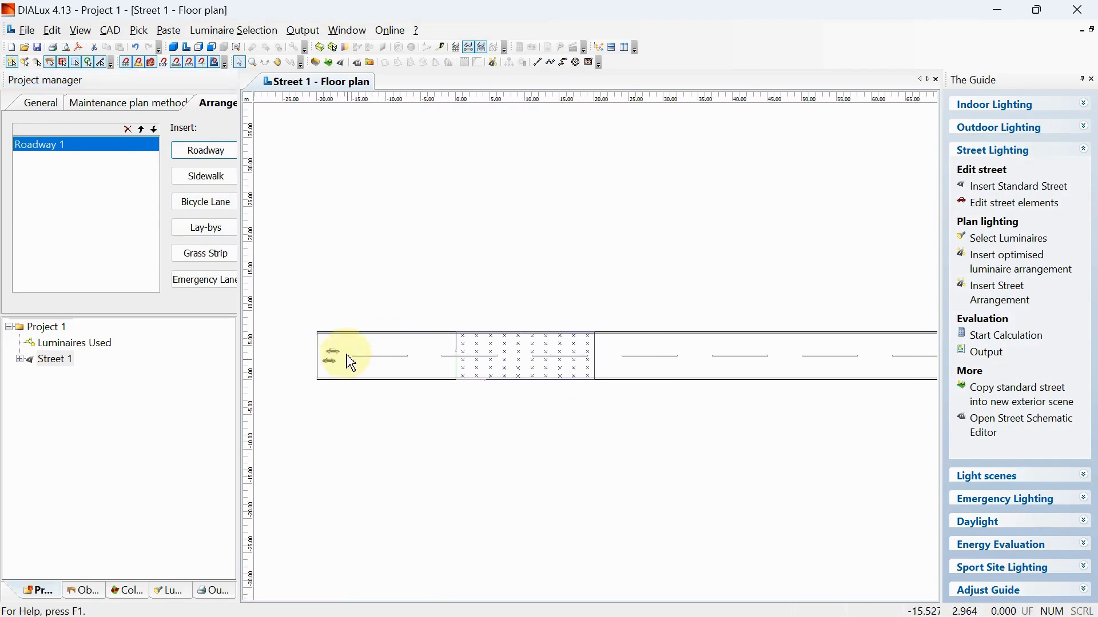
left_click(217, 182)
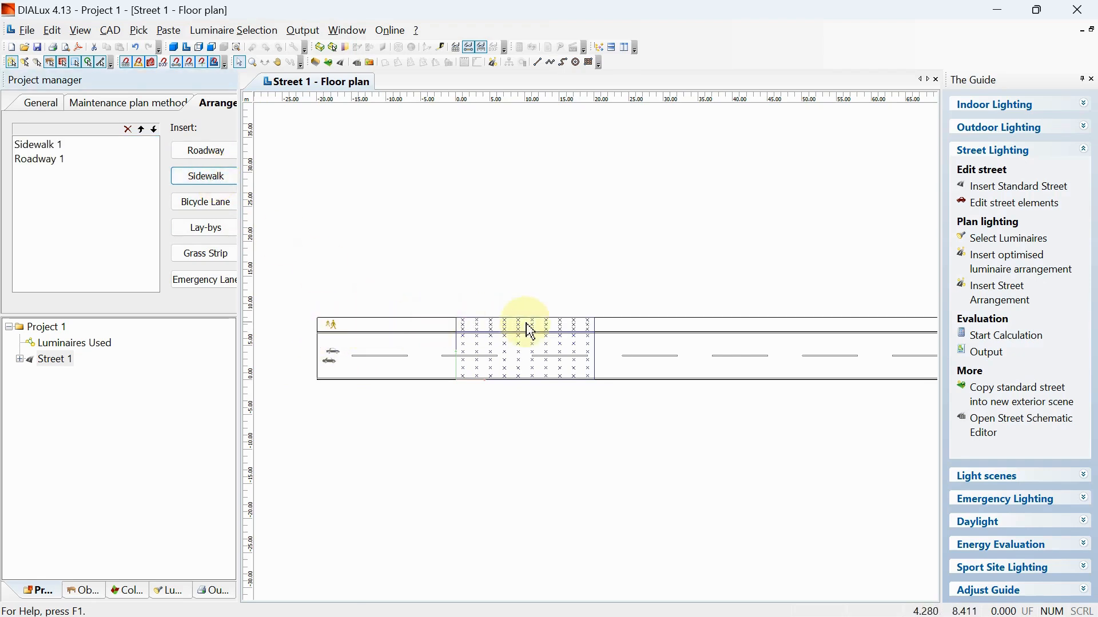
left_click(210, 209)
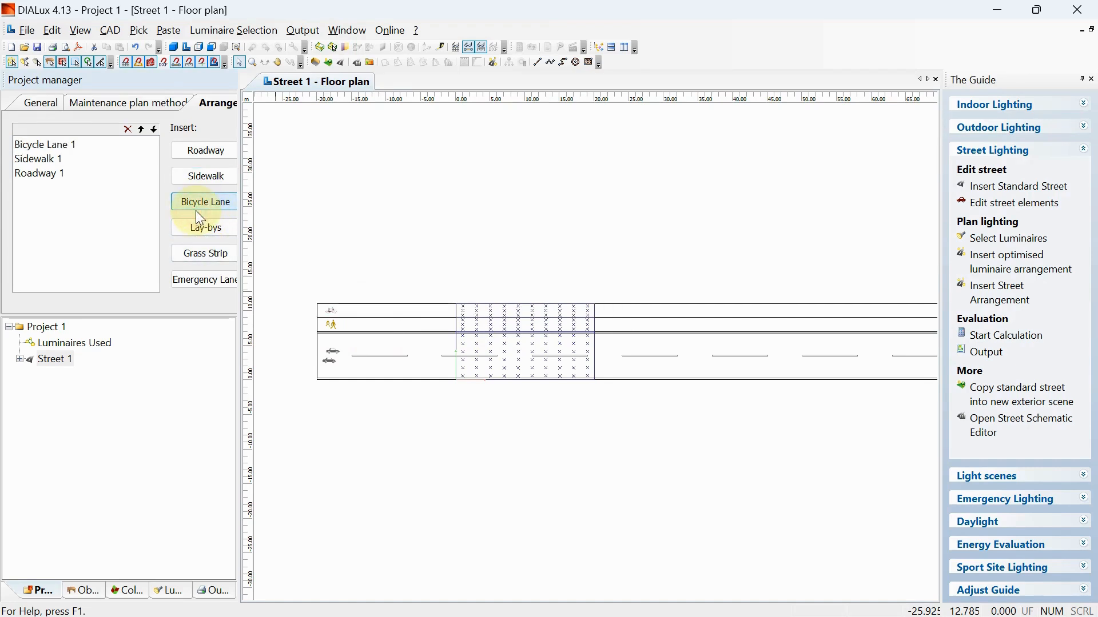
left_click(204, 255)
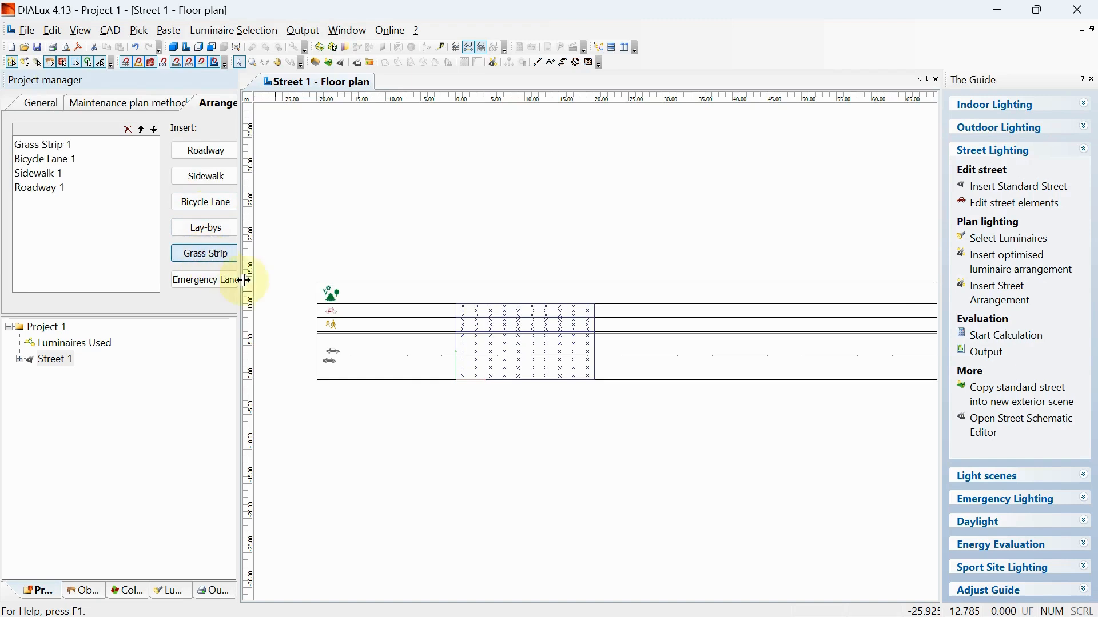
left_click(202, 286)
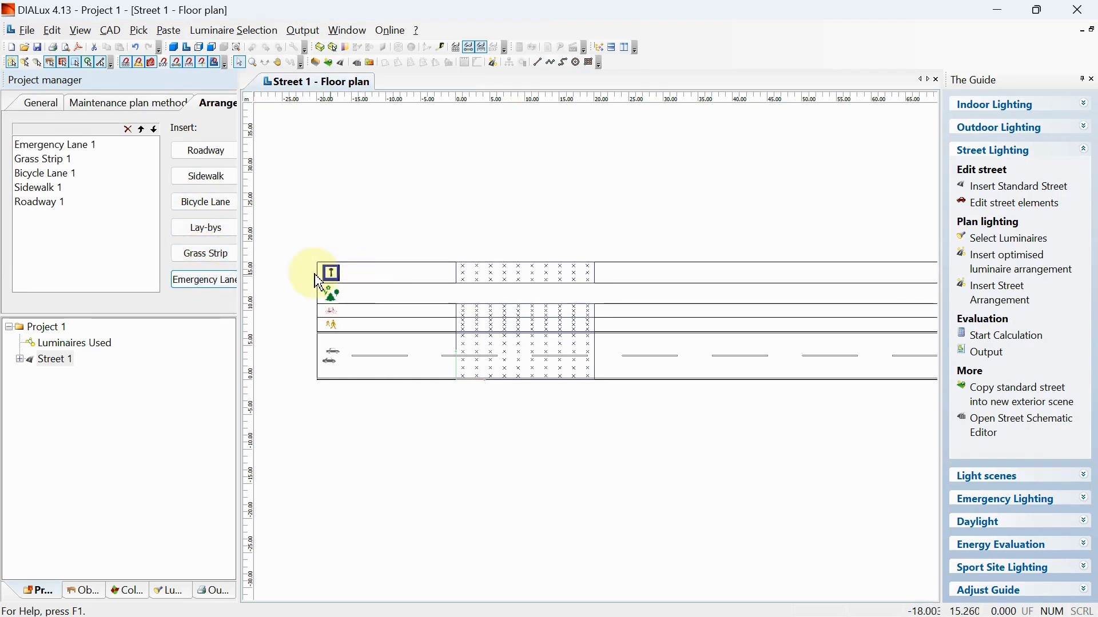
- Delete the sidewalk, bicycle lane, grass strip and emergency lane from the street arrangement, keeping only Roadway 1
left_click(59, 175)
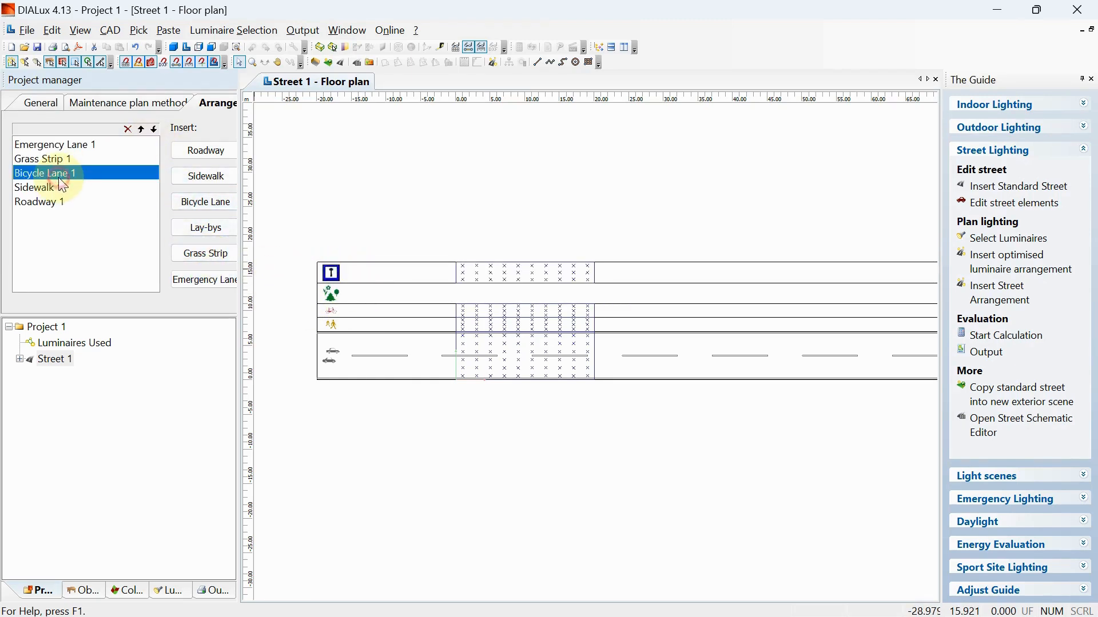
left_click(58, 190)
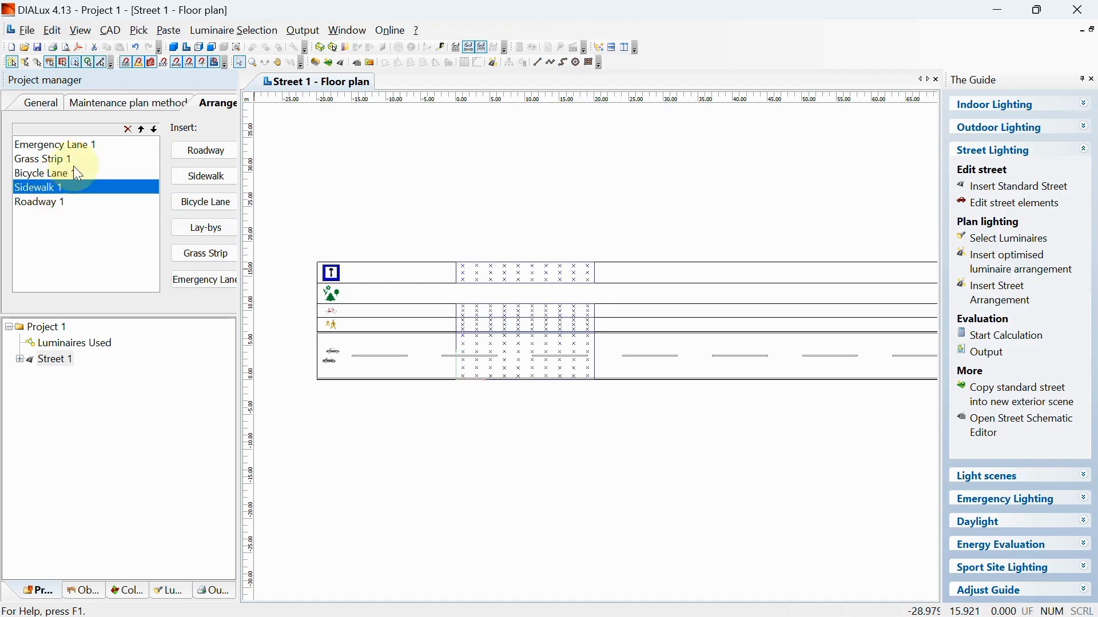
left_click(126, 129)
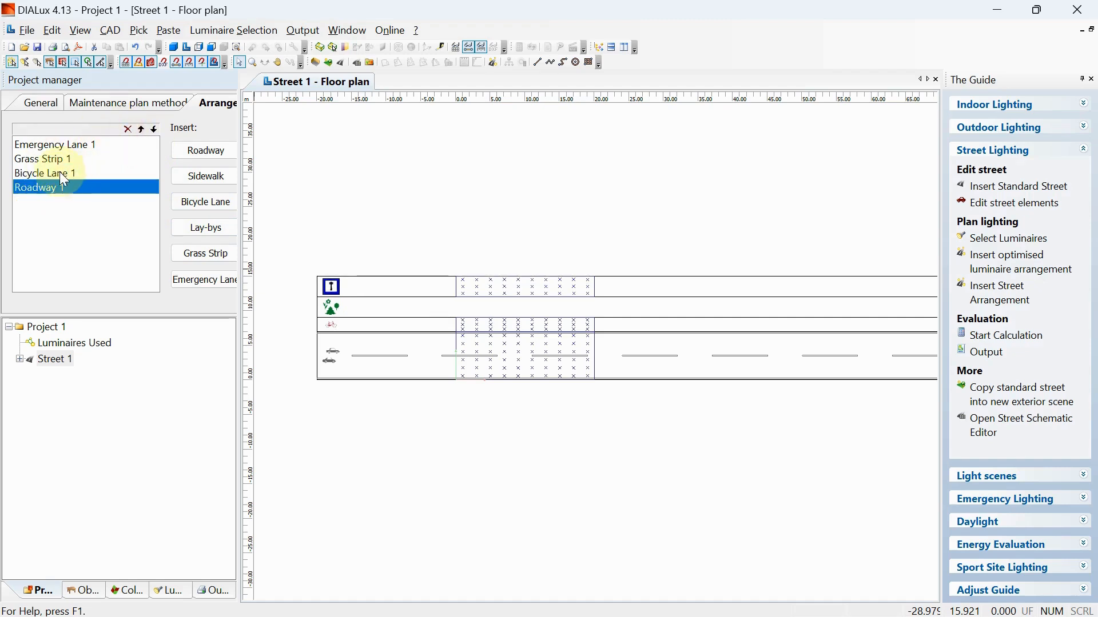
left_click(59, 173)
left_click(127, 129)
left_click_drag(57, 174, 62, 164)
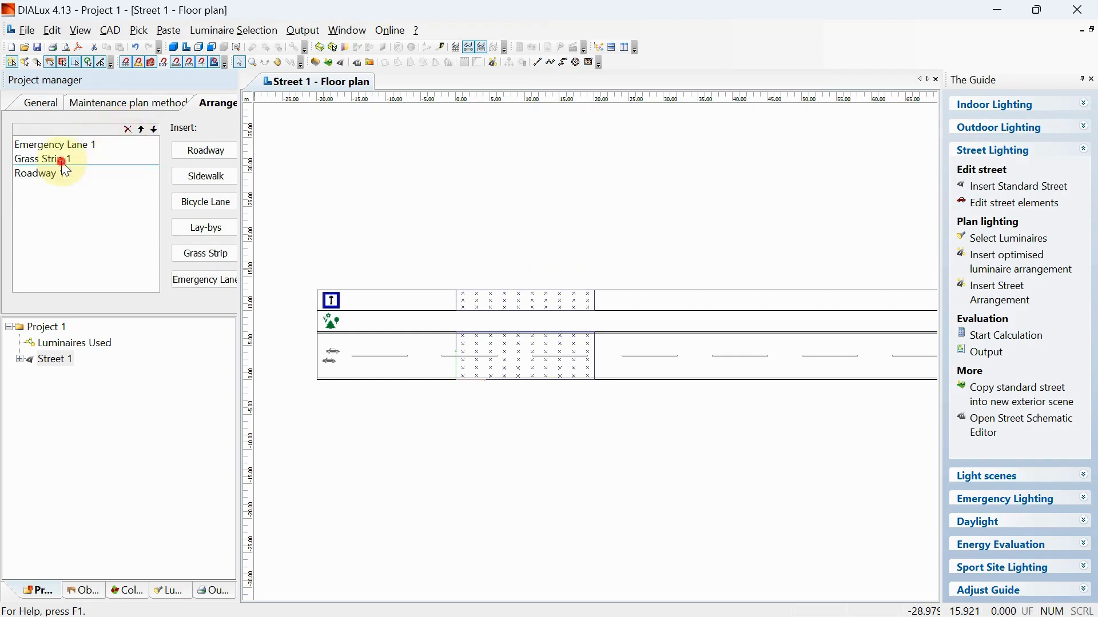
left_click(127, 129)
left_click(86, 144)
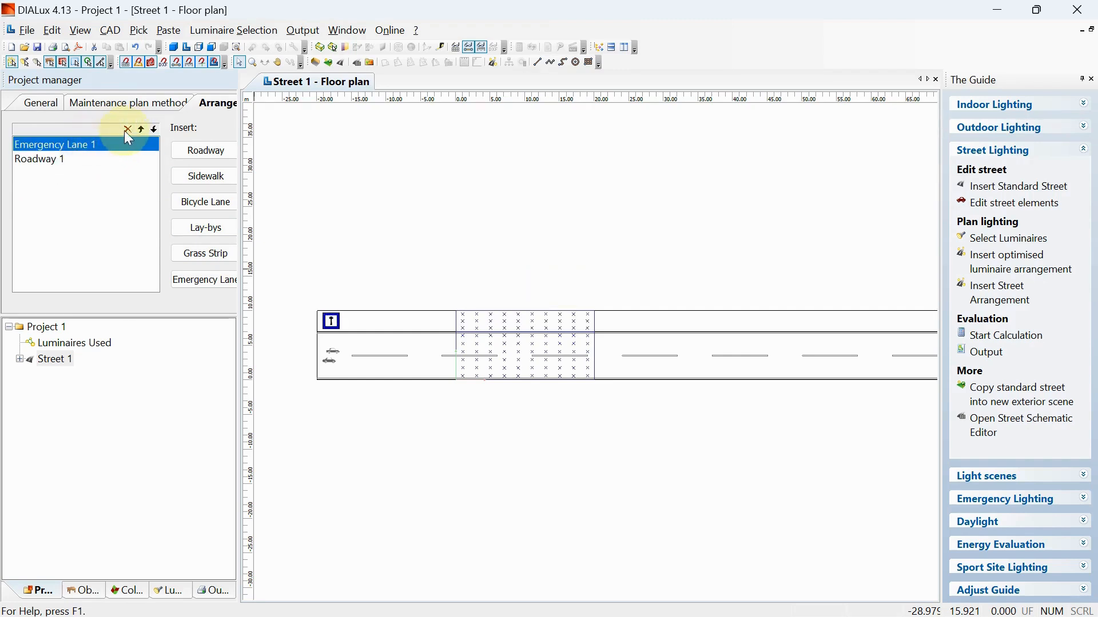
left_click(126, 131)
middle_click_drag(431, 422, 346, 375)
scroll(390, 370, "down", 2)
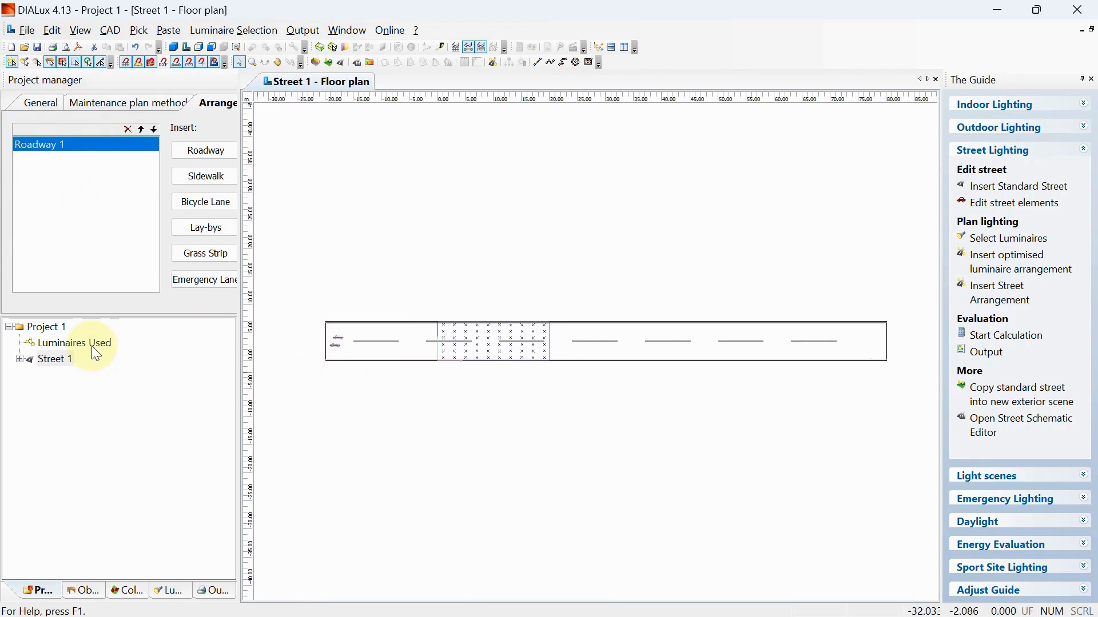
- Rename the project as "Exterior Light" in the project tree
left_click(45, 327)
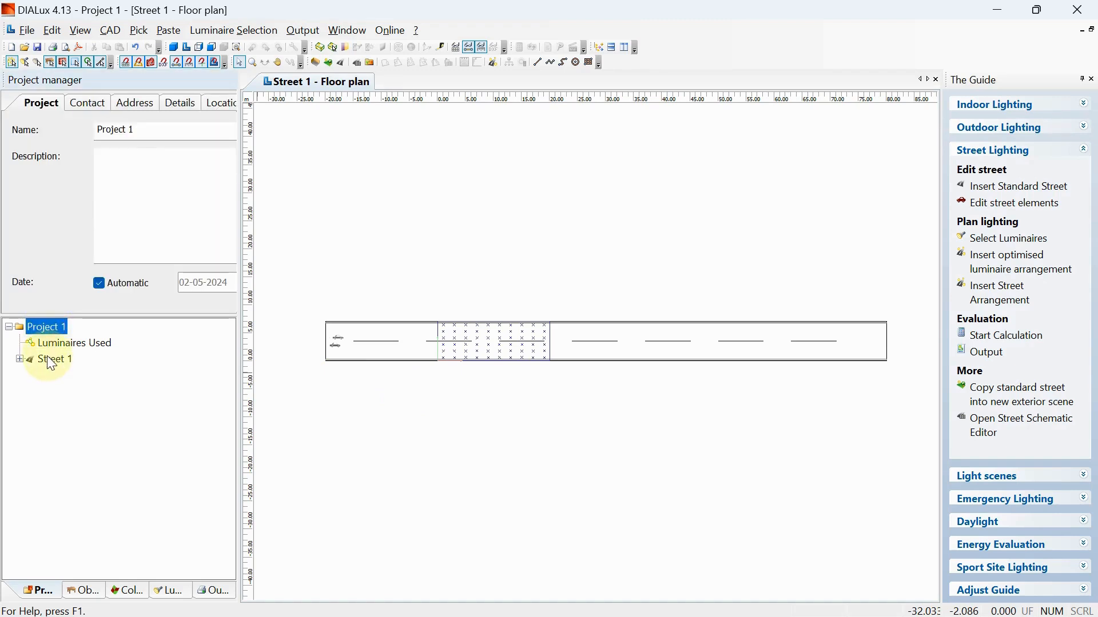
left_click(47, 356)
left_click(56, 329)
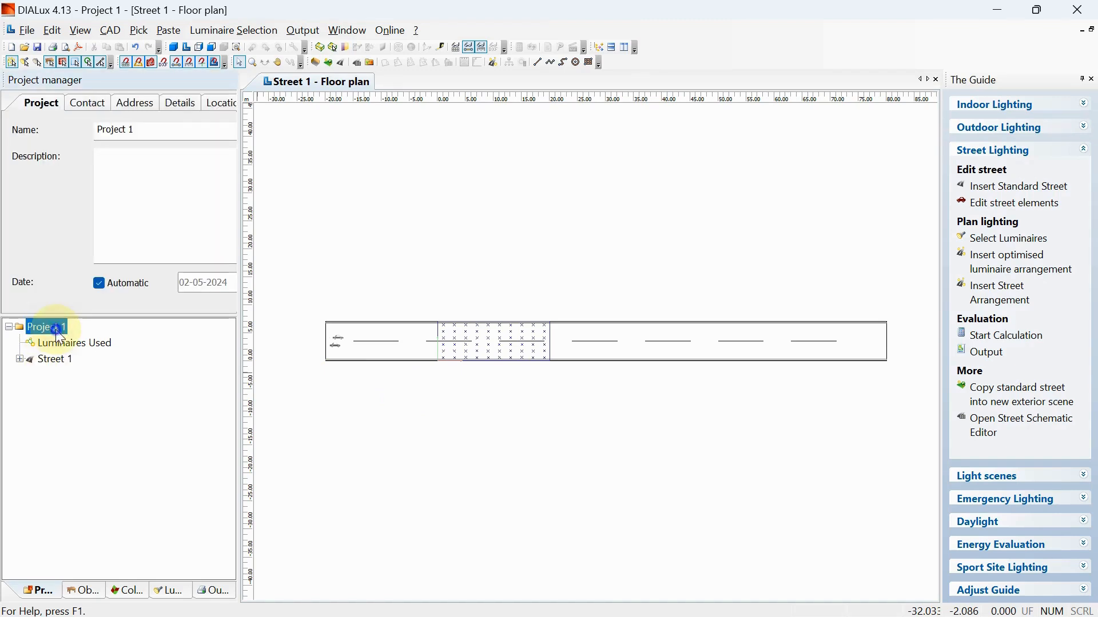
right_click(57, 334)
left_click(111, 452)
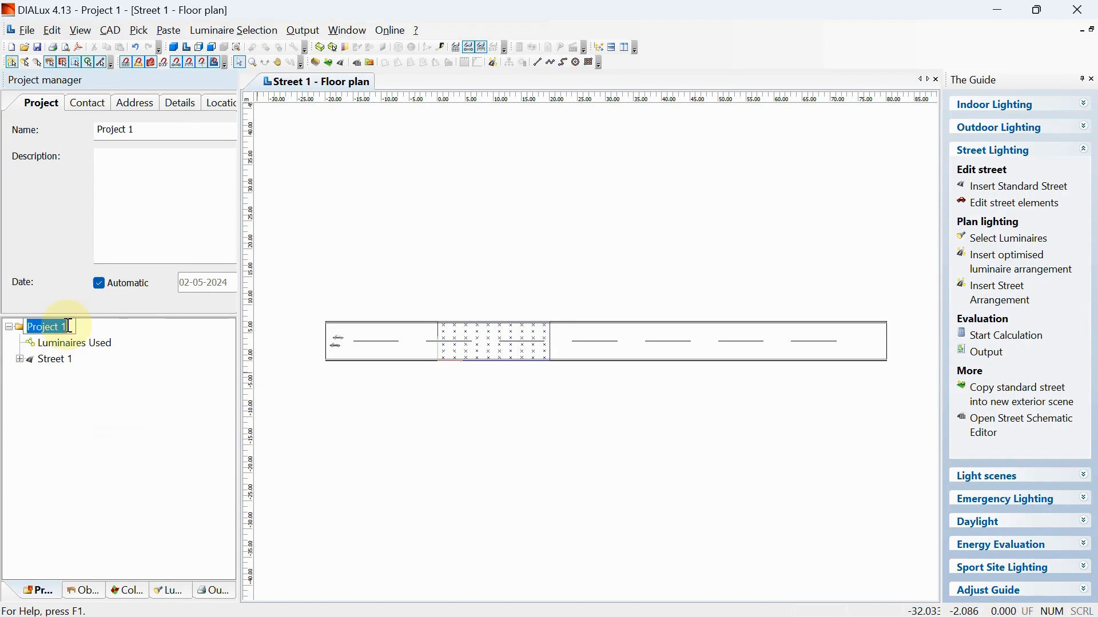
type("Str")
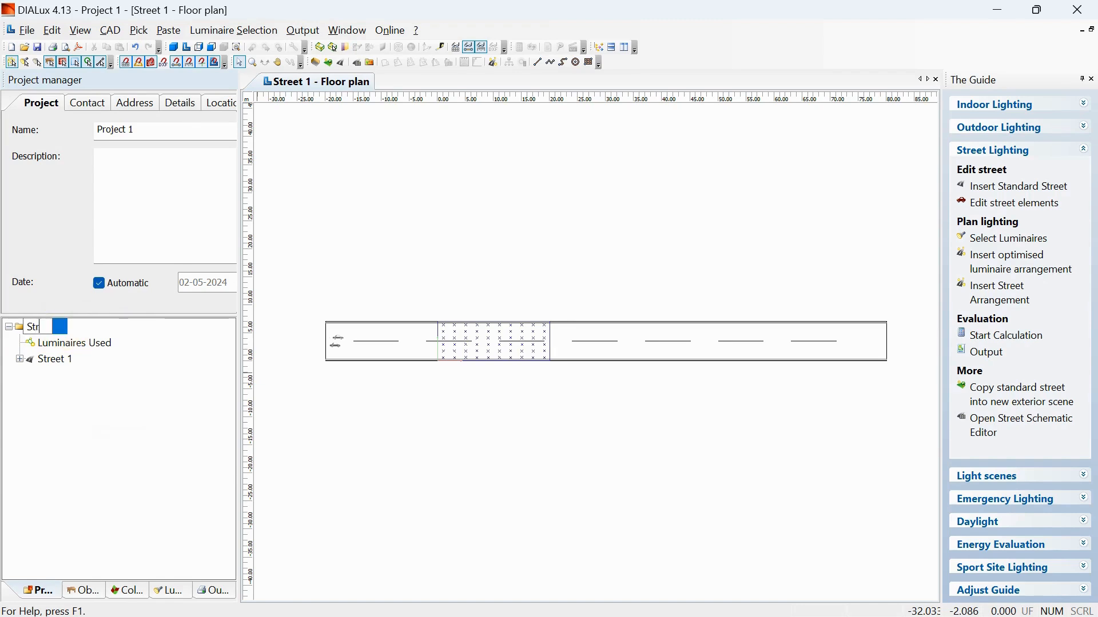
type("eet Li")
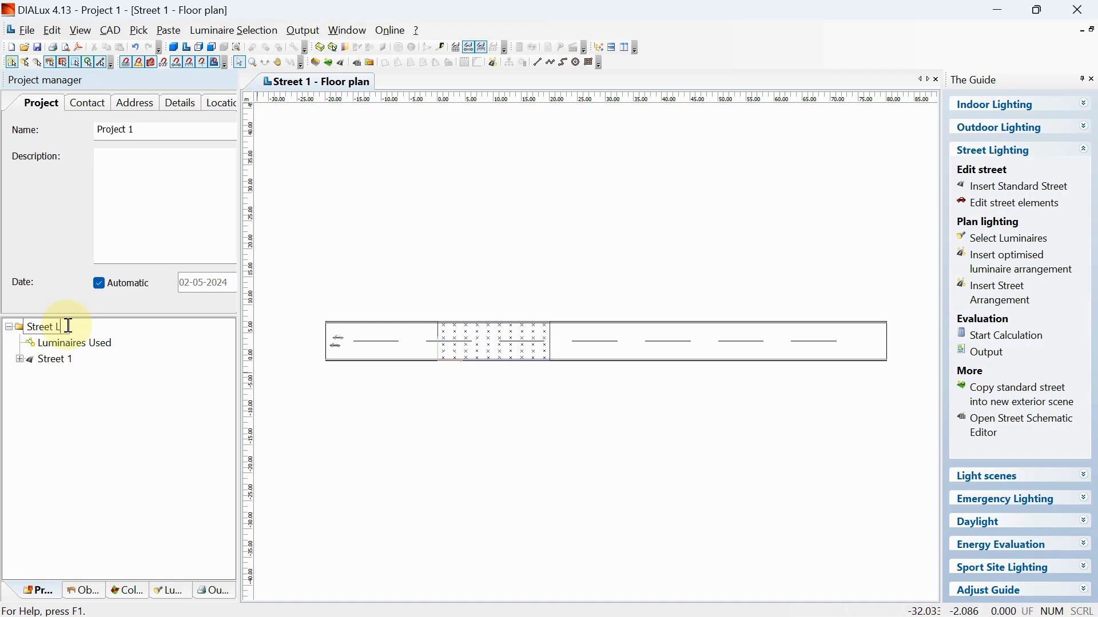
key("BackSpace")
key("BackSpace")
key("BackSpace")
key("BackSpace")
key("BackSpace")
key("BackSpace")
key("BackSpace")
key("BackSpace")
key("BackSpace")
type("Ext")
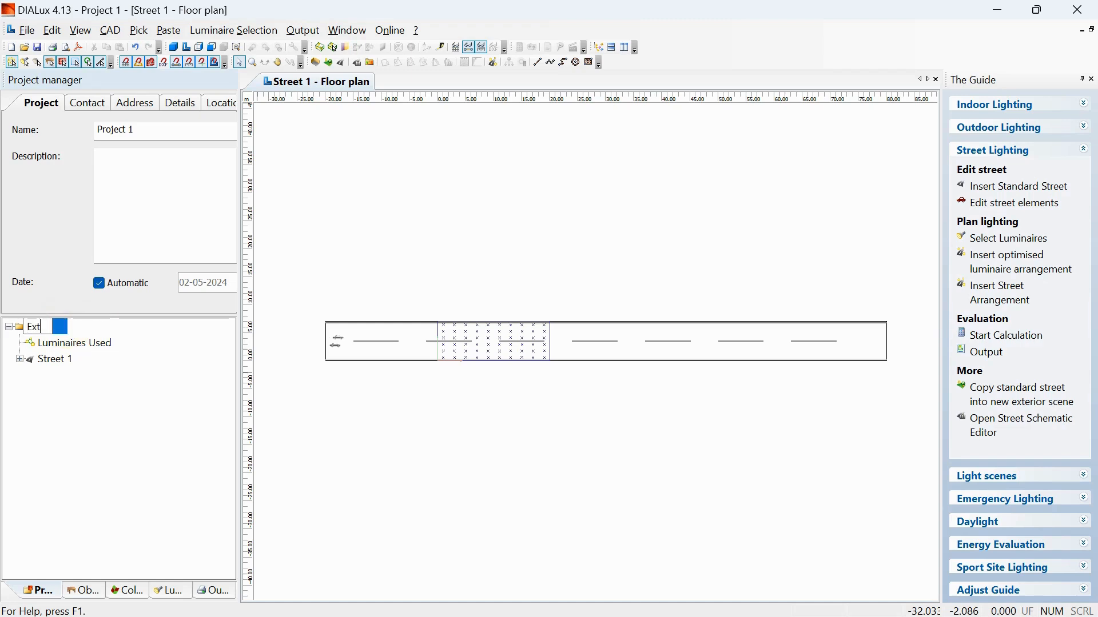
type("erior Light")
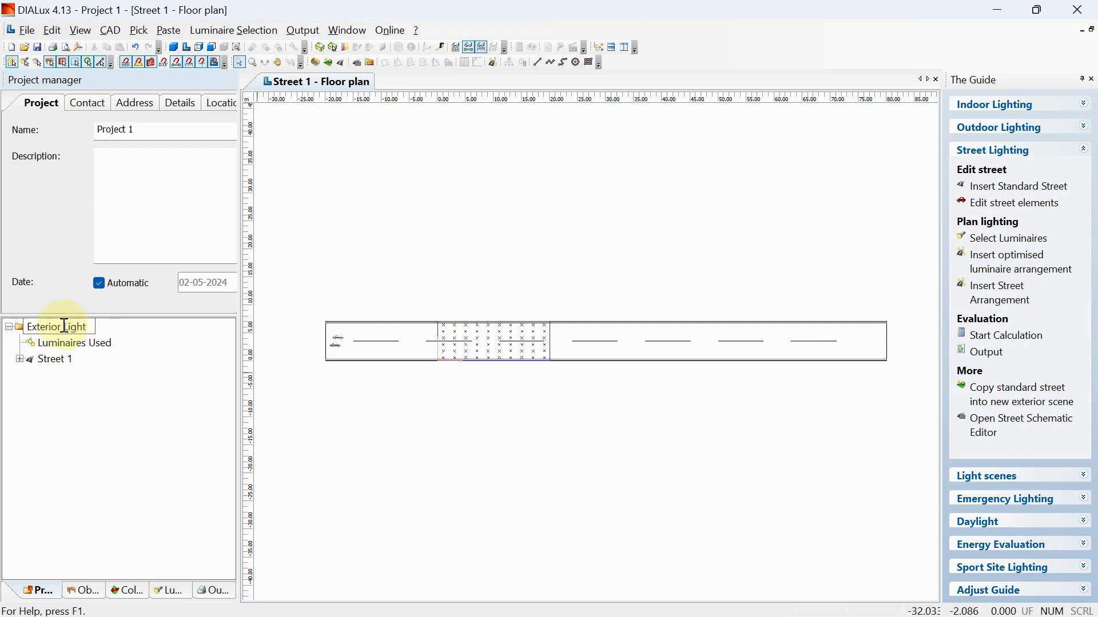
key("Return")
- Rename Street 1 as "Street light" in the project tree
left_click(54, 359)
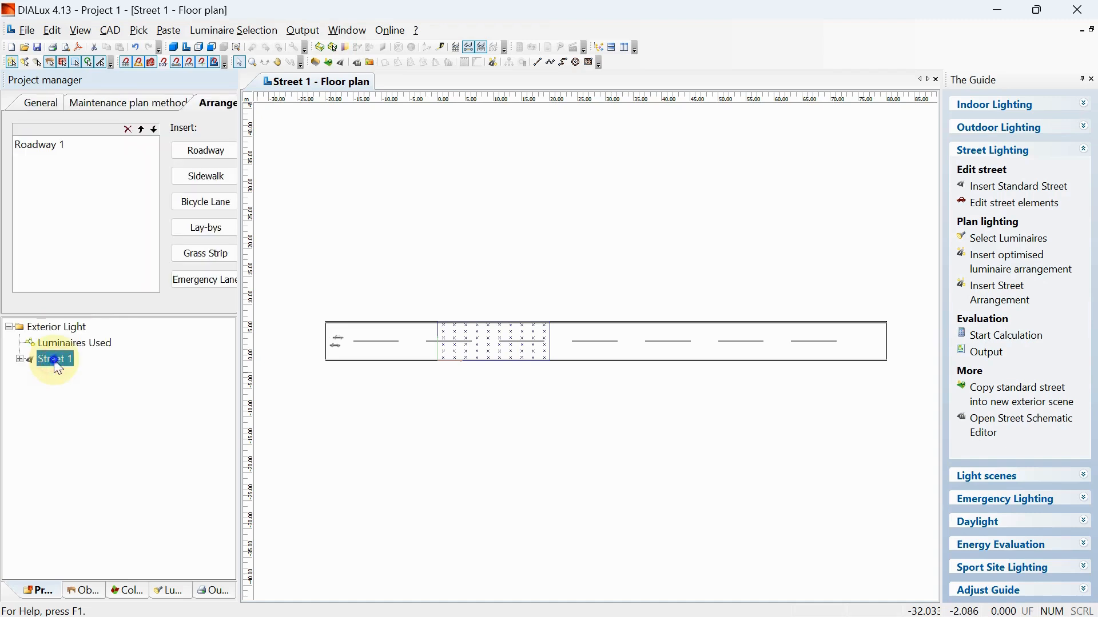
right_click(54, 359)
left_click(103, 560)
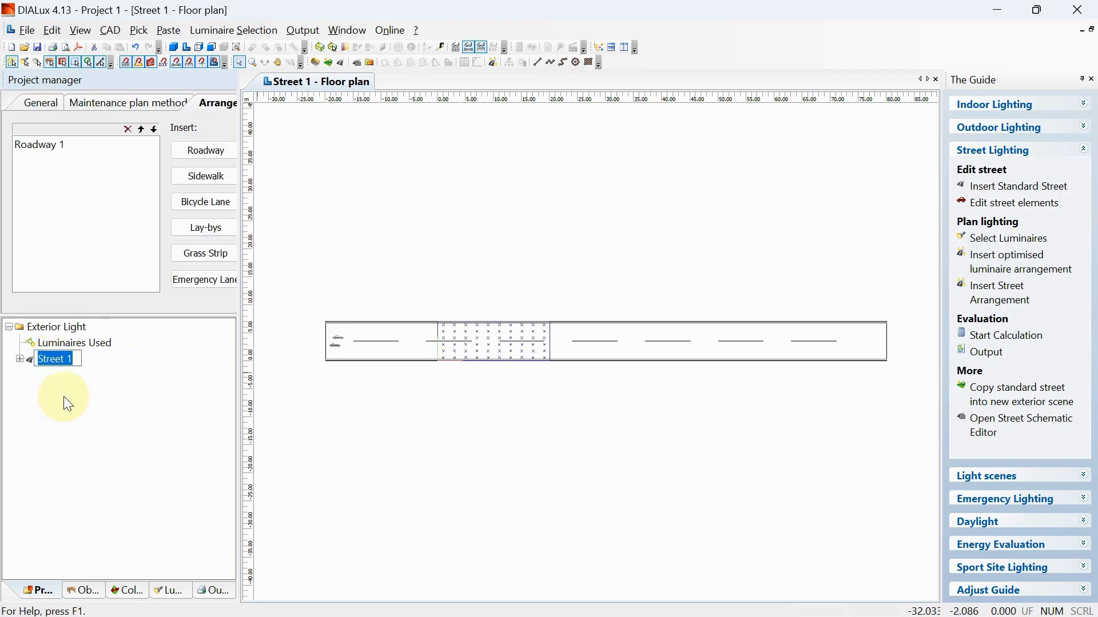
type("Street light")
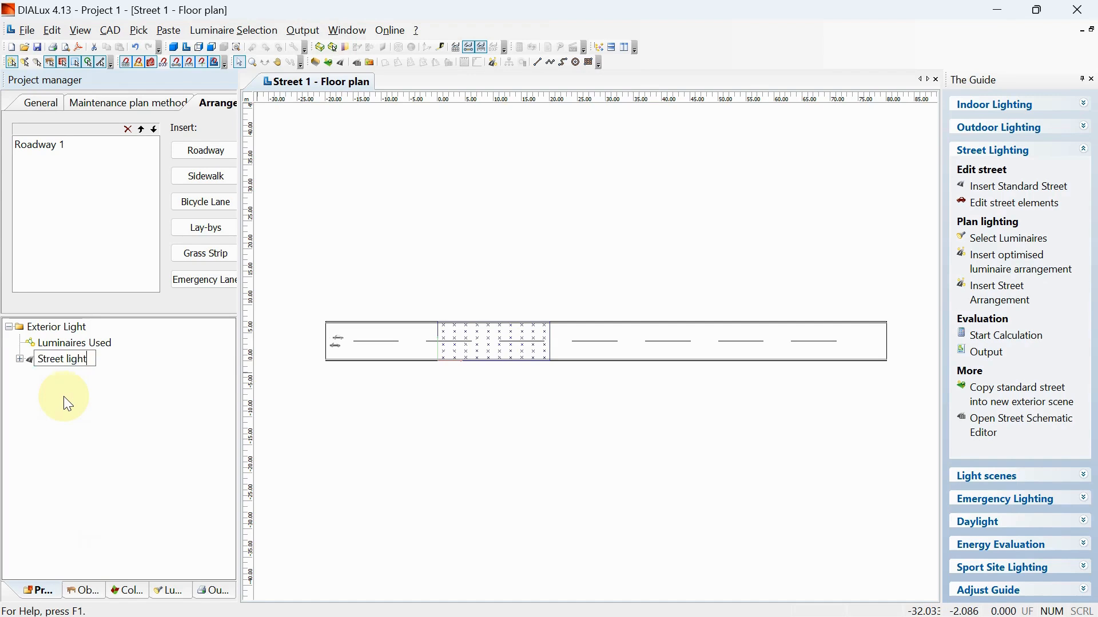
key("Return")
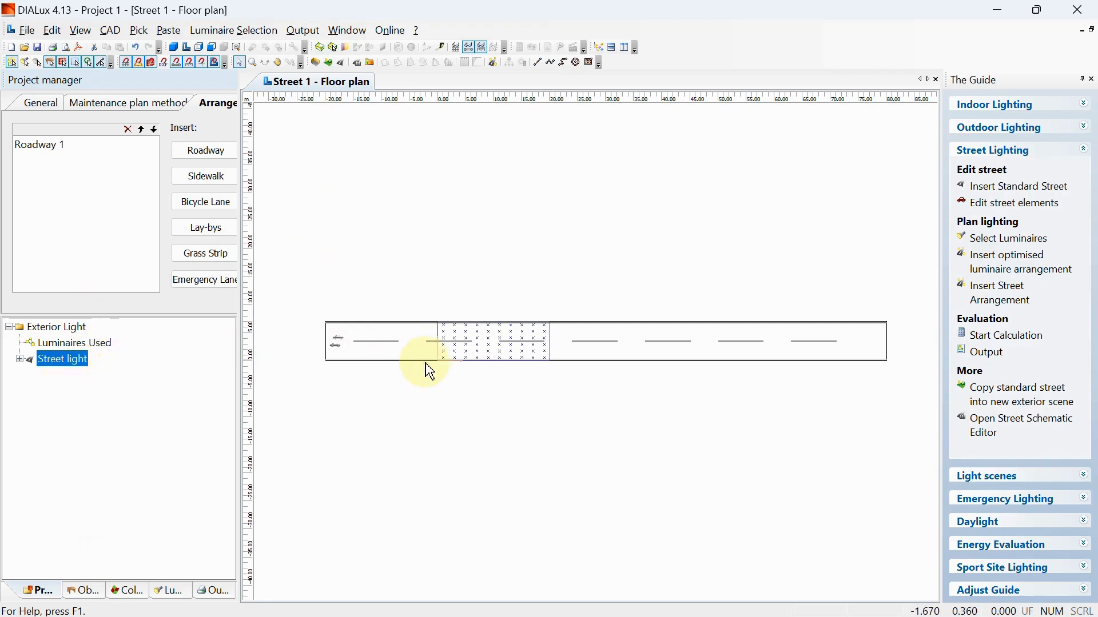
middle_click_drag(415, 369, 403, 393)
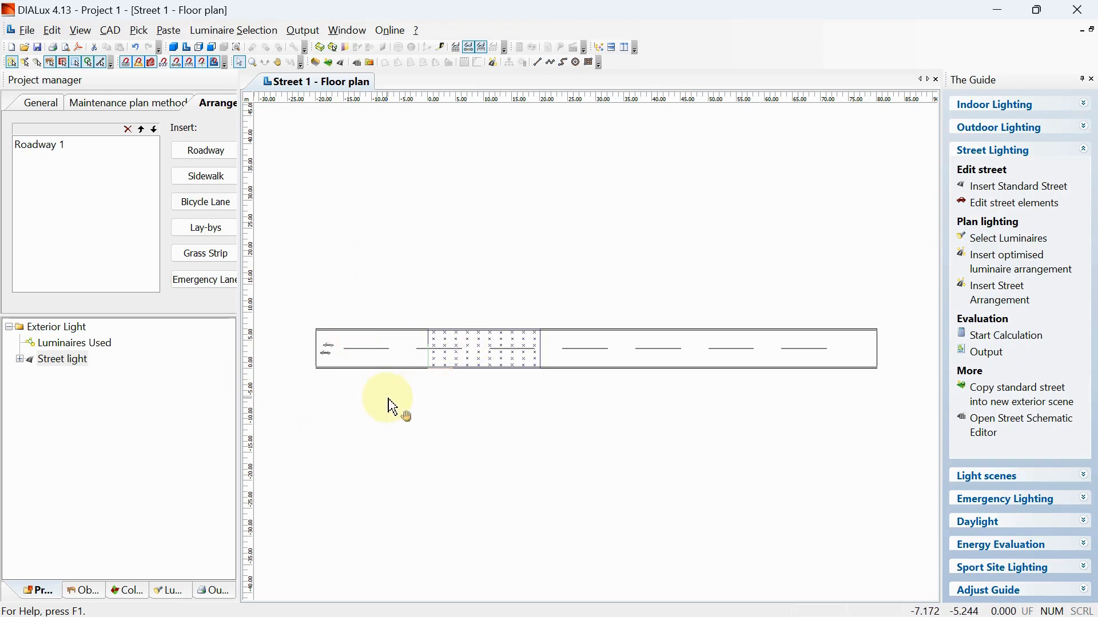
middle_click_drag(388, 398, 382, 408)
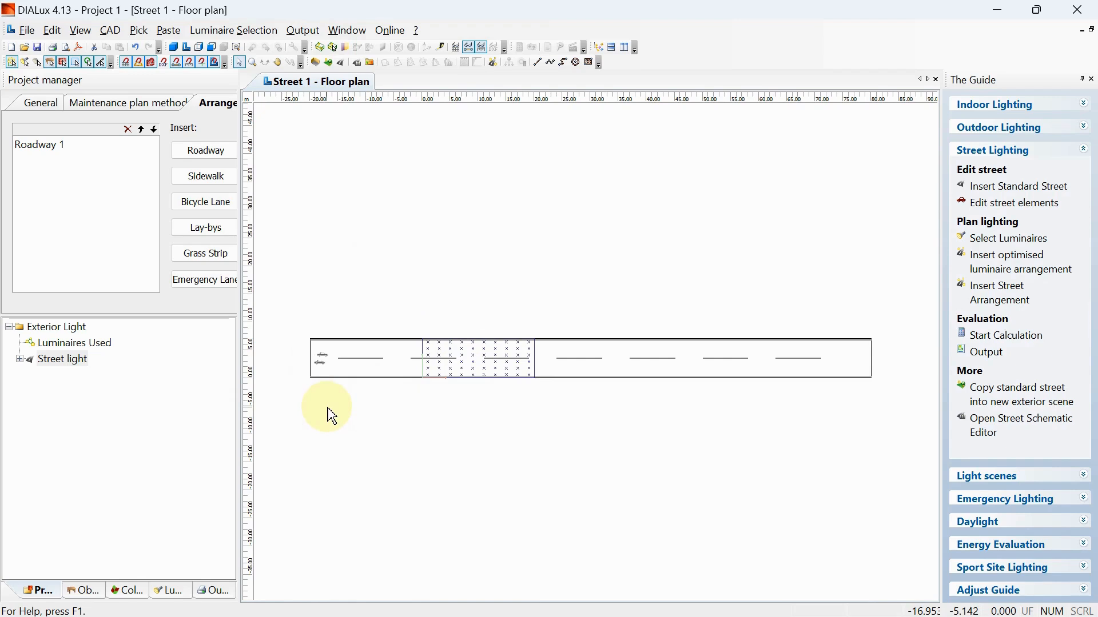
middle_click_drag(331, 416, 326, 428)
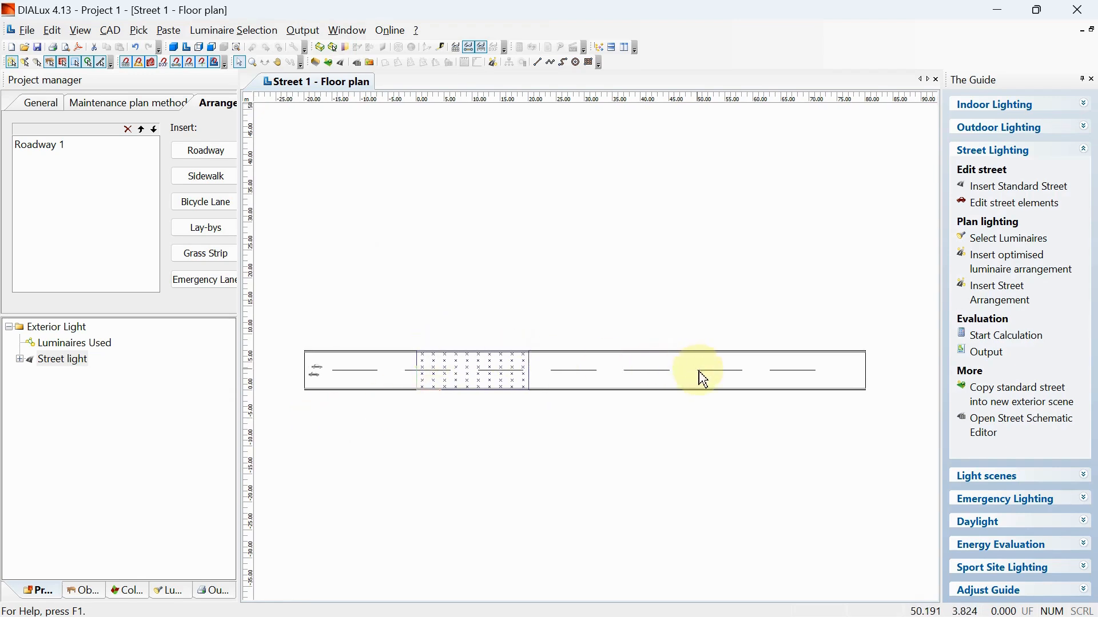
middle_click_drag(428, 461, 429, 440)
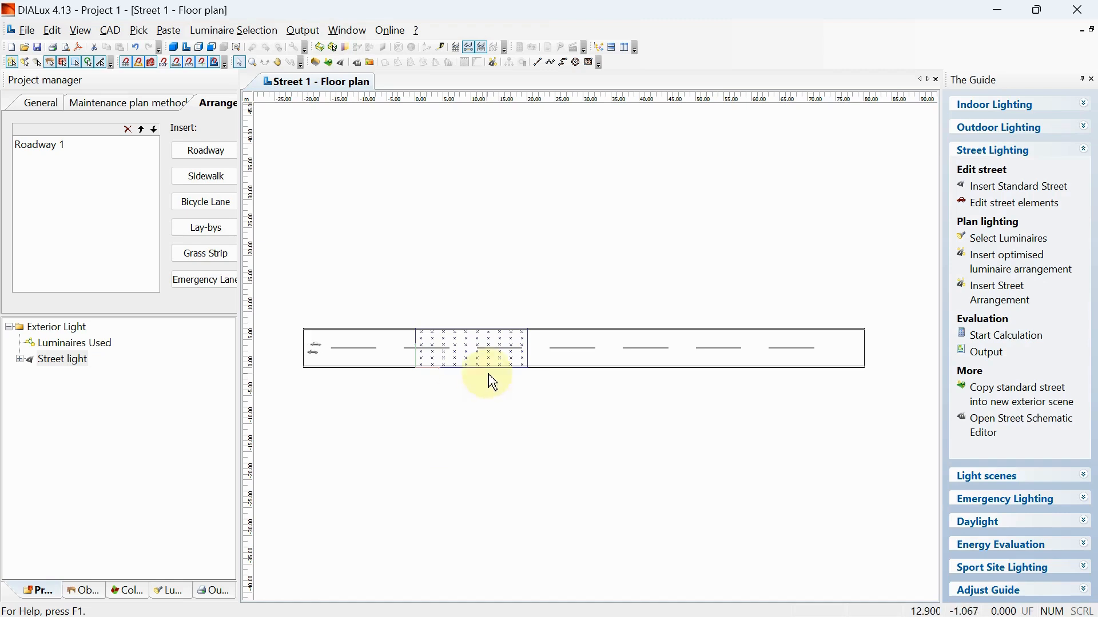
middle_click_drag(358, 410, 365, 419)
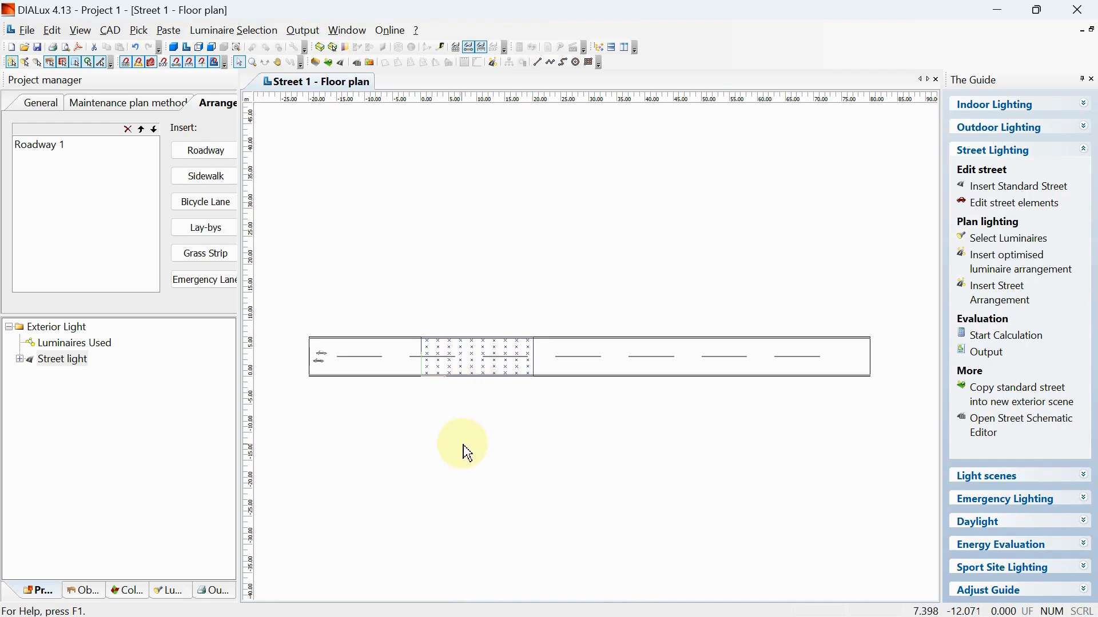
middle_click_drag(351, 336, 349, 370)
middle_click_drag(362, 446, 363, 405)
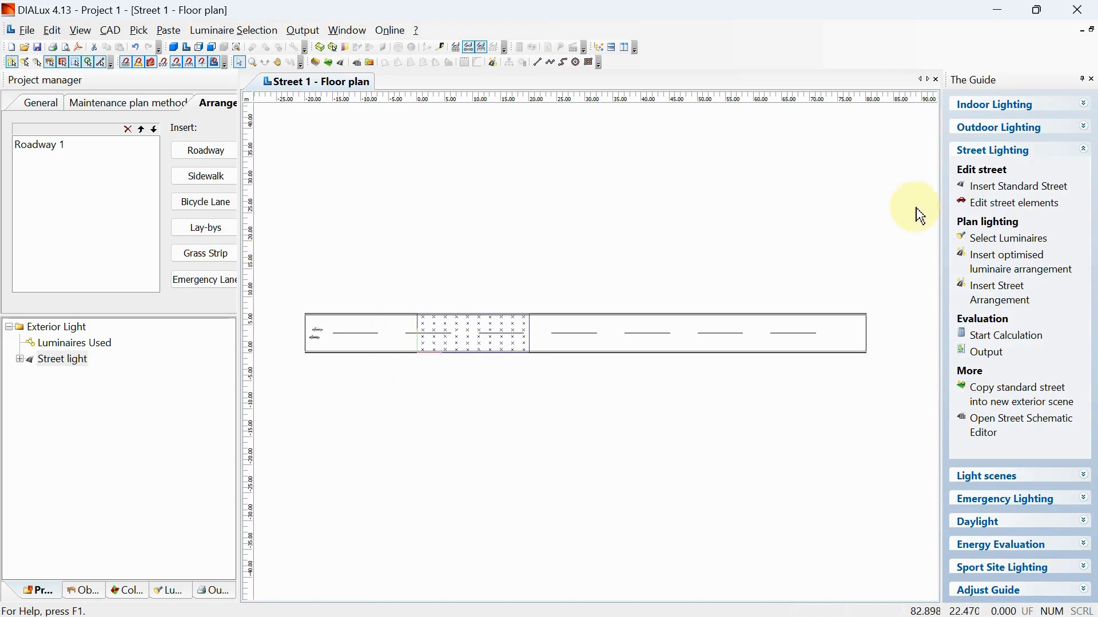
- Start selecting luminaires, switch to the Glamox catalogue and filter it to pole-mounted luminaires
left_click(996, 251)
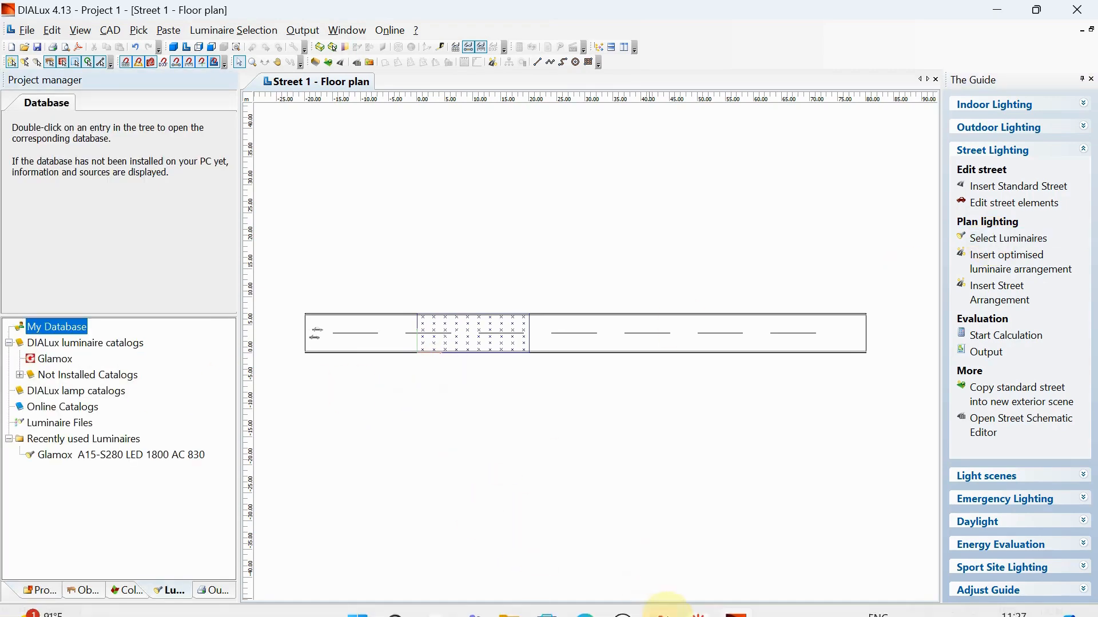
left_click(710, 604)
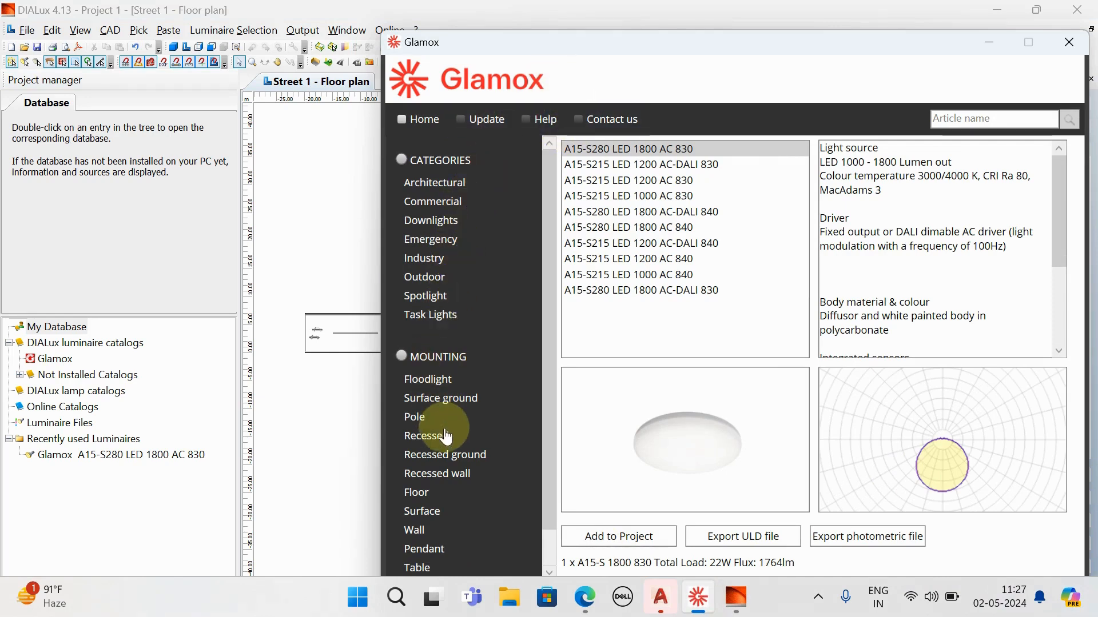
left_click(421, 412)
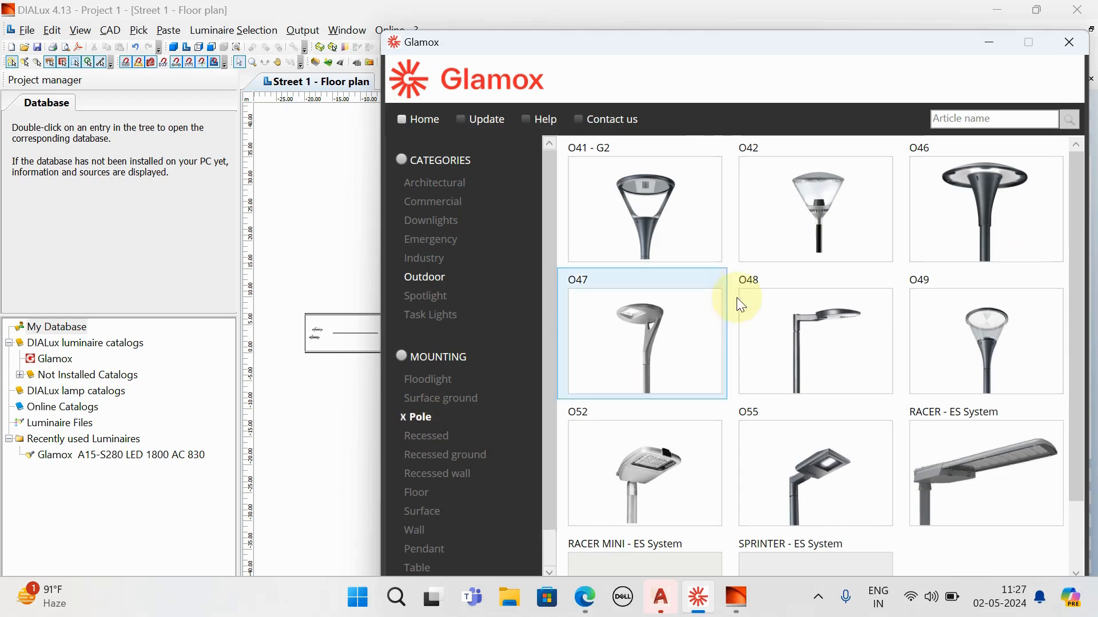
scroll(723, 246, "down", 2)
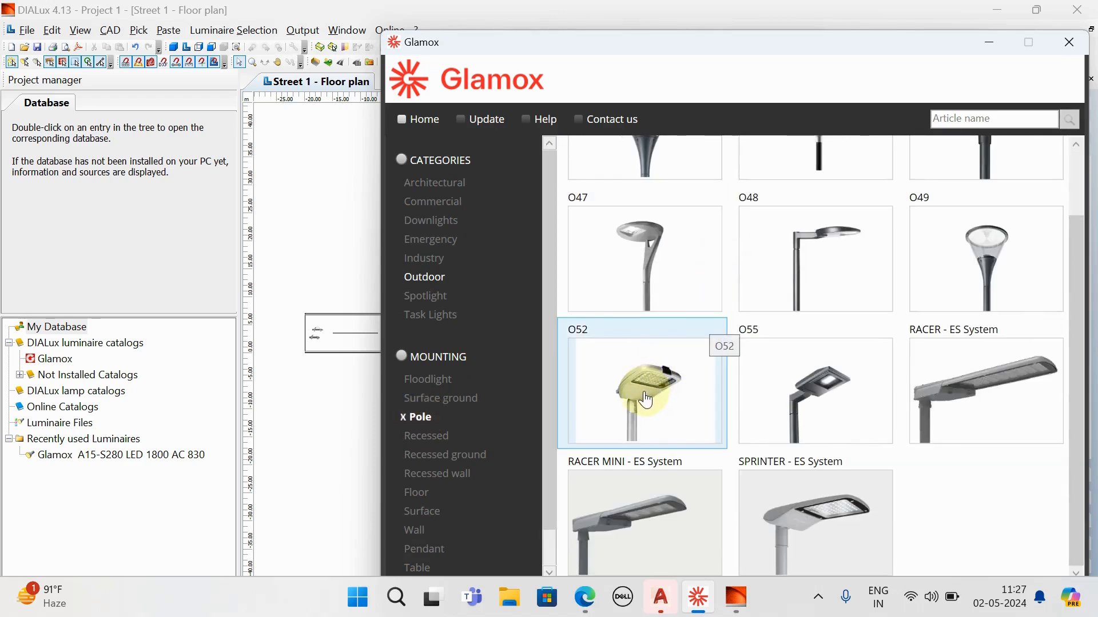
left_click_drag(641, 49, 606, 41)
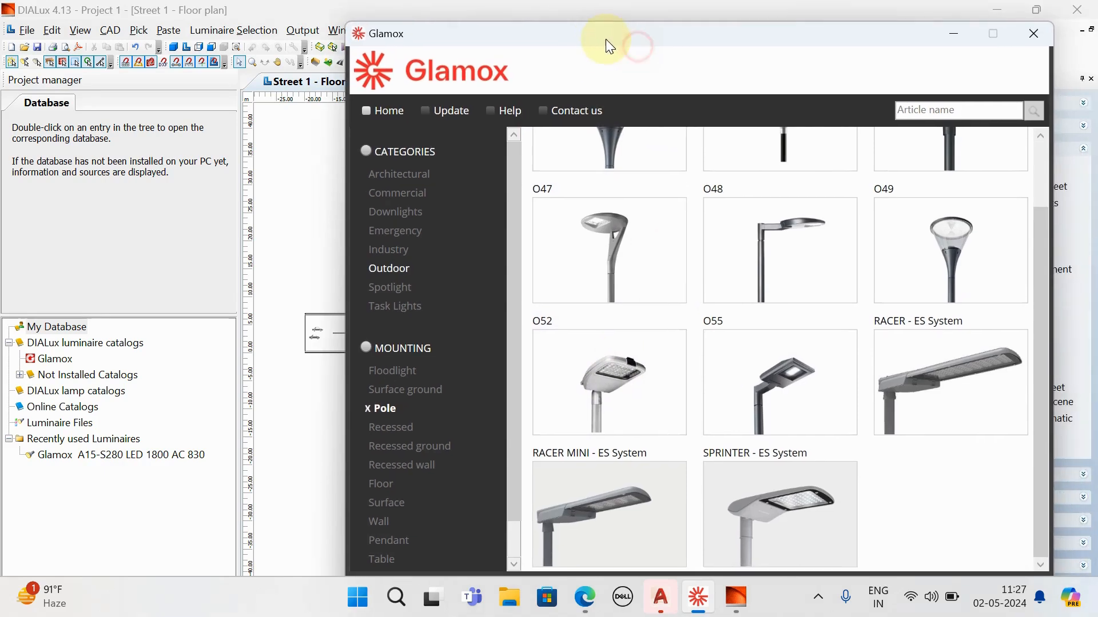
- Compare the O52 luminaire variants, including the 13000 840, 8500 840, 4500 830 and 13000 830 WBA models
left_click(599, 389)
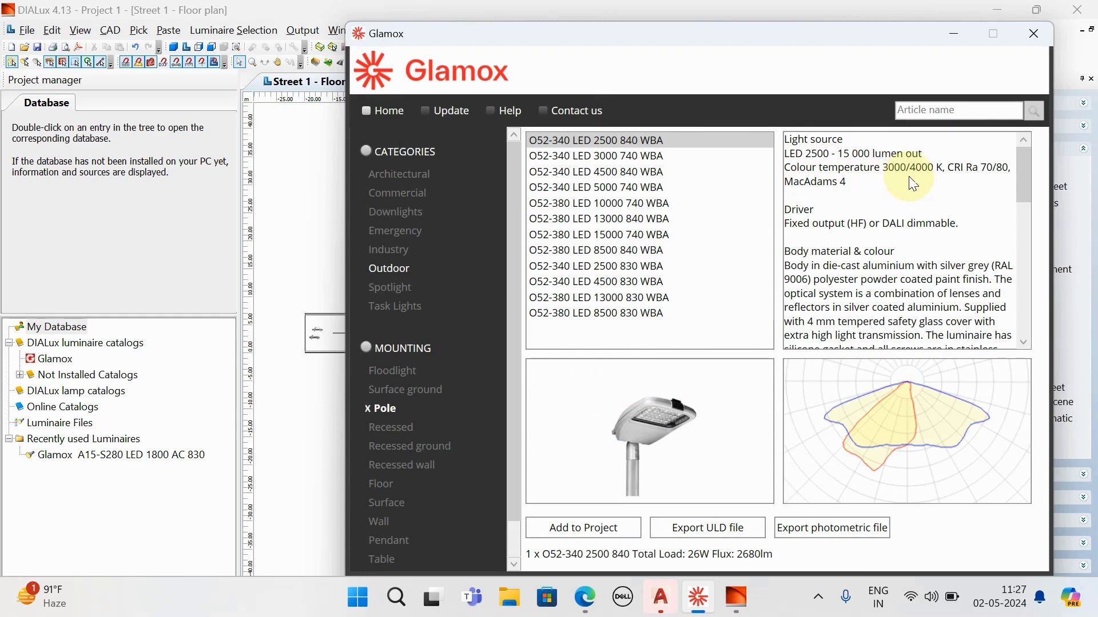
left_click(601, 218)
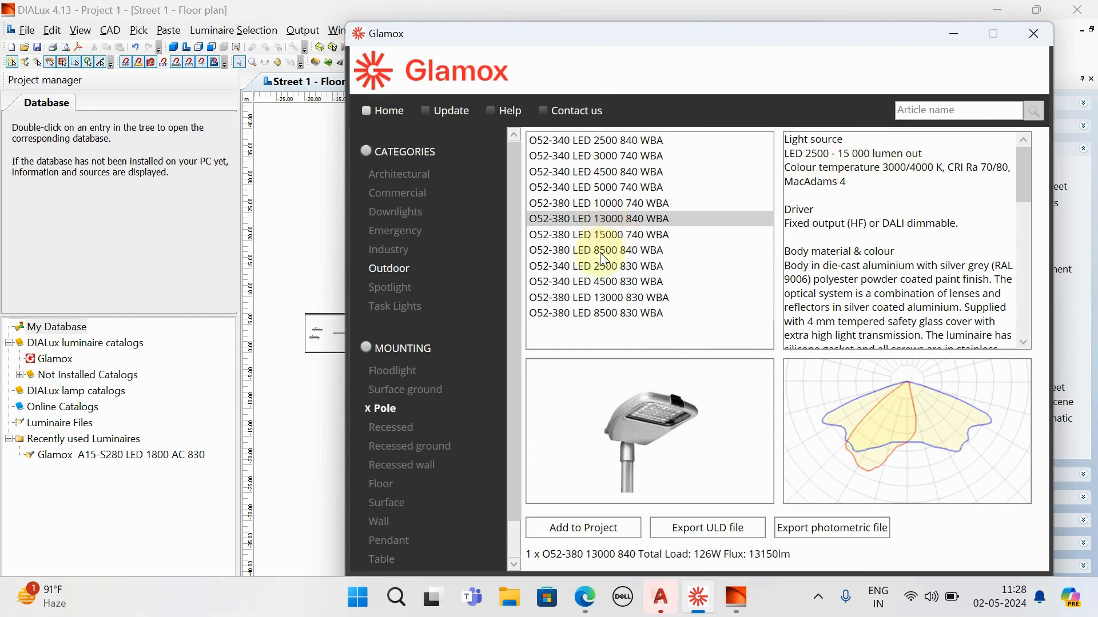
left_click(601, 250)
left_click(600, 282)
left_click(598, 297)
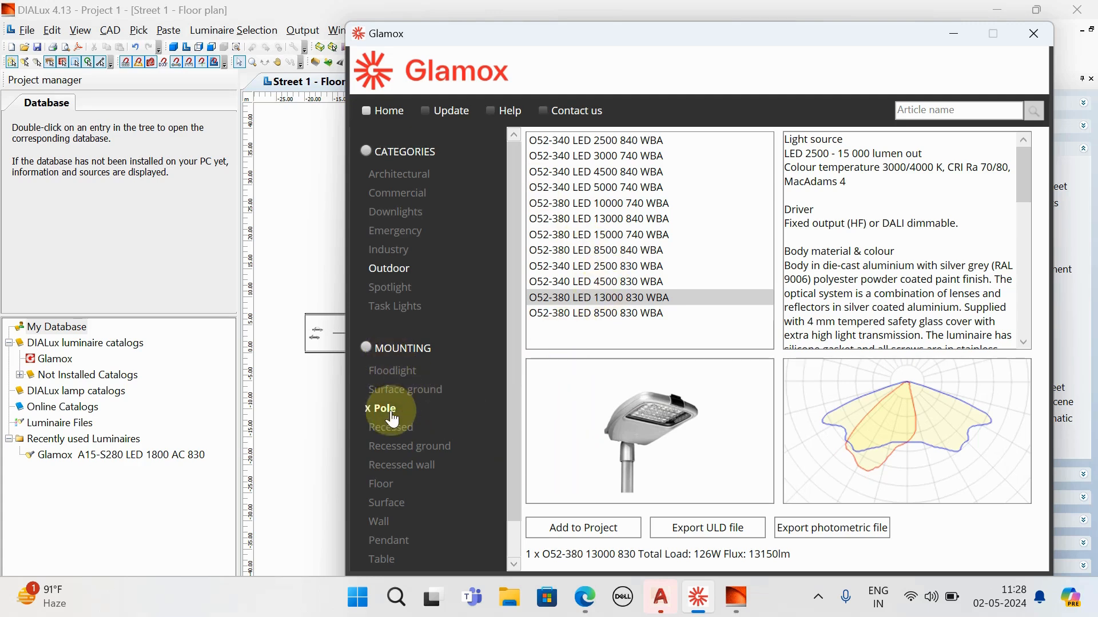
- Add the SPRINTER 639 9400 HF 740 WBA from the SPRINTER - ES System family to the project and return to DIALux
left_click(369, 408)
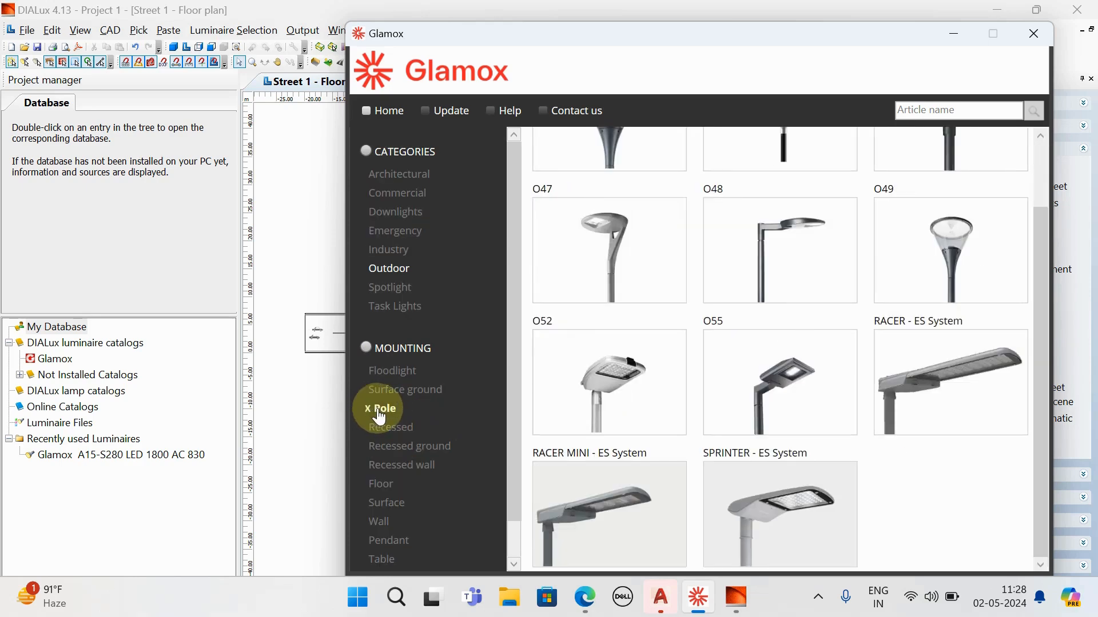
scroll(828, 391, "up", 1)
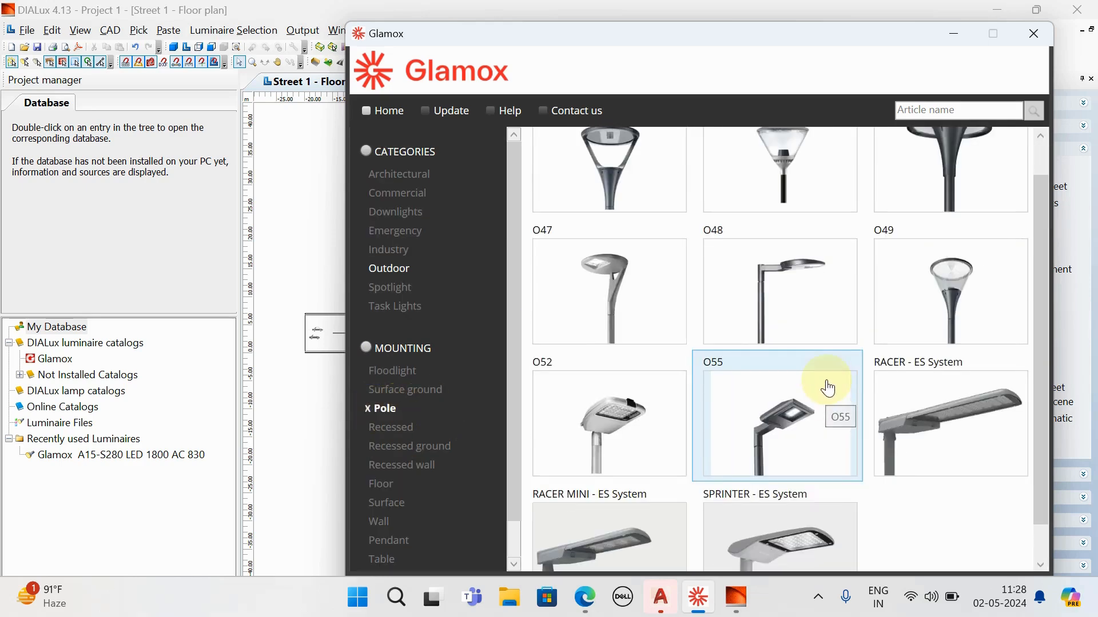
scroll(827, 387, "down", 1)
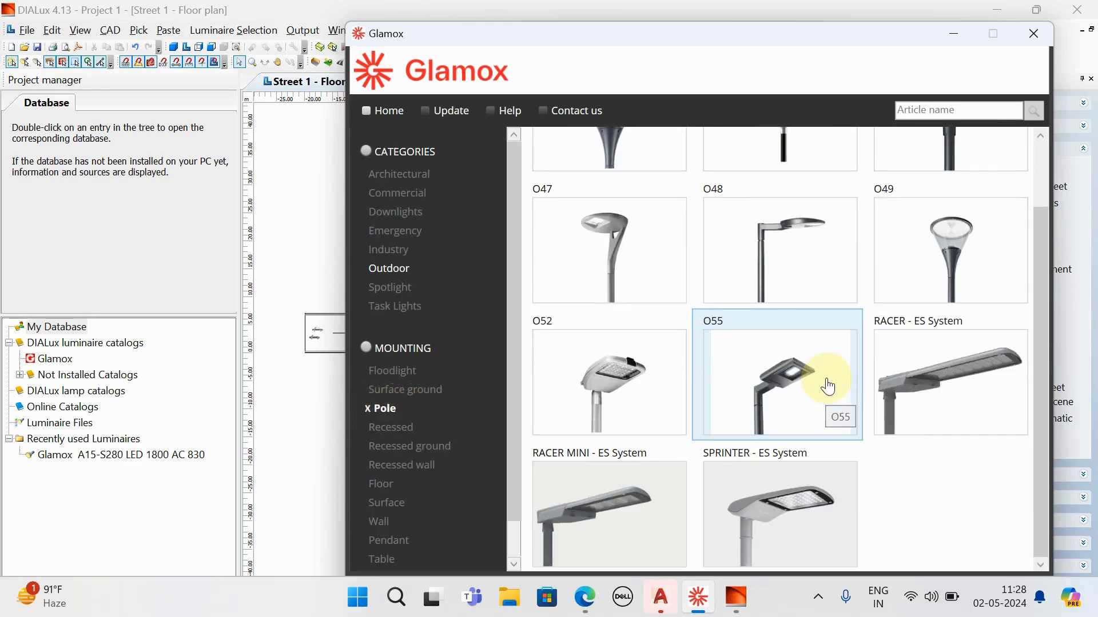
left_click(726, 493)
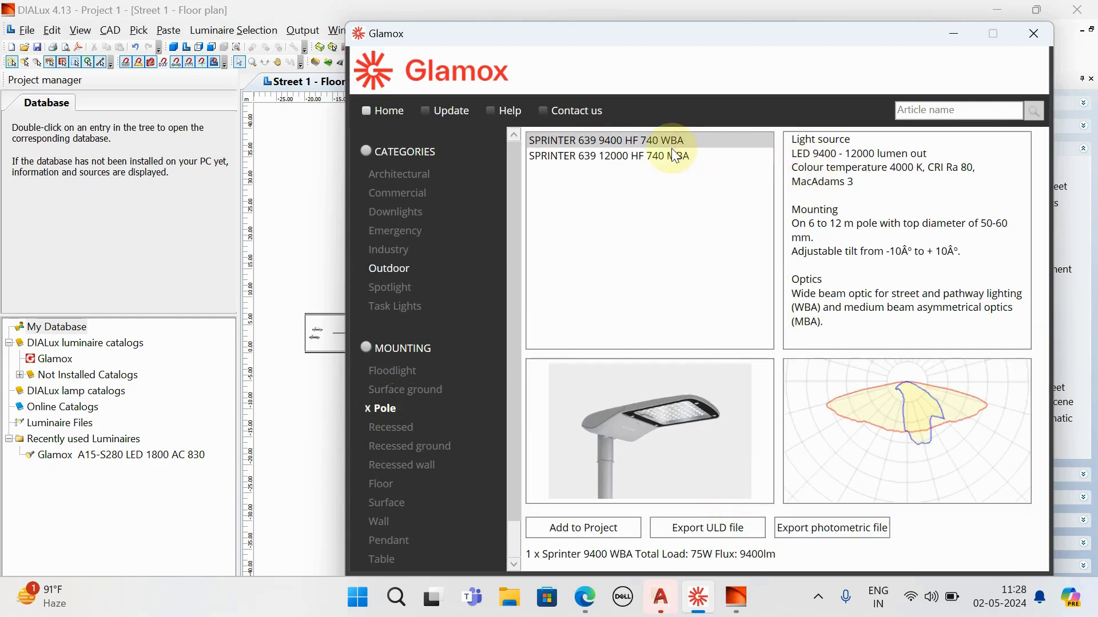
left_click(635, 157)
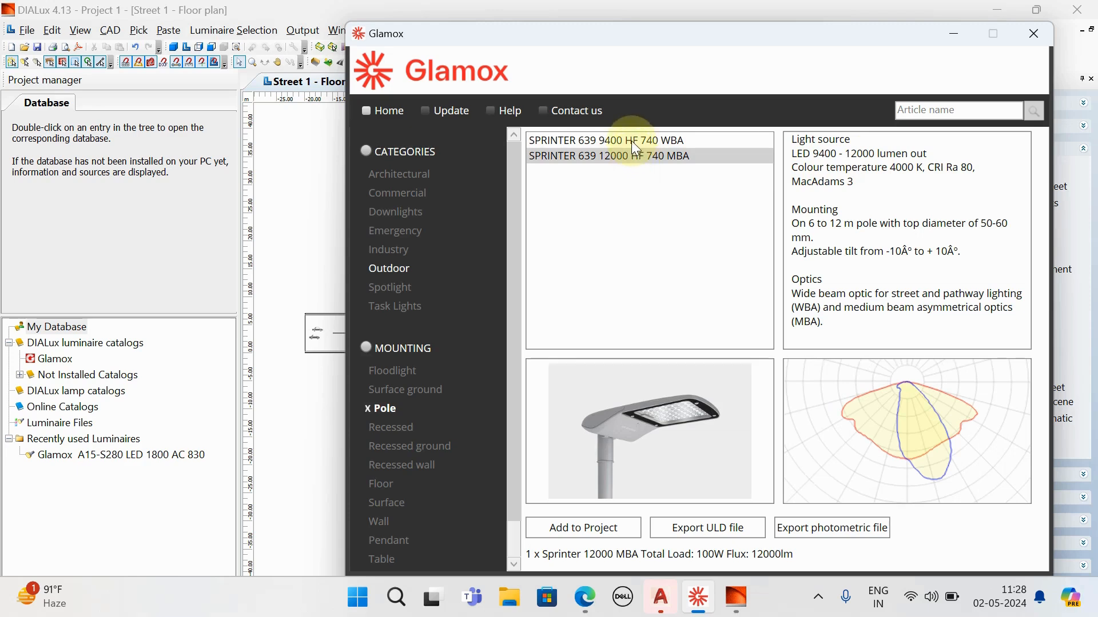
left_click(631, 140)
left_click(591, 535)
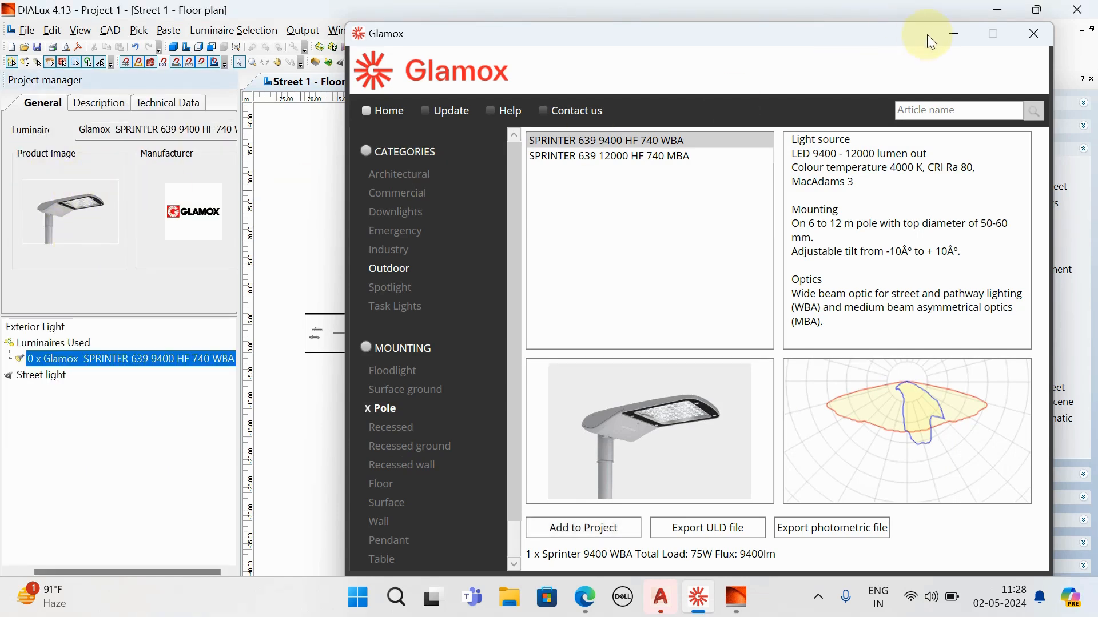
left_click(953, 34)
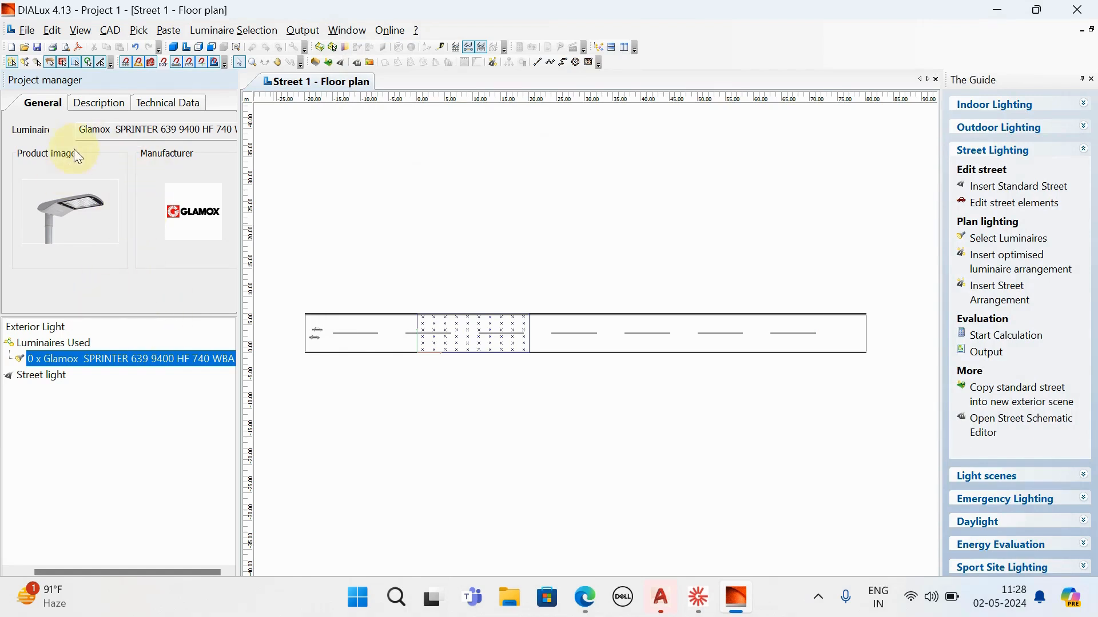
- Review the description and technical data of the added SPRINTER luminaire
left_click(90, 103)
left_click(178, 104)
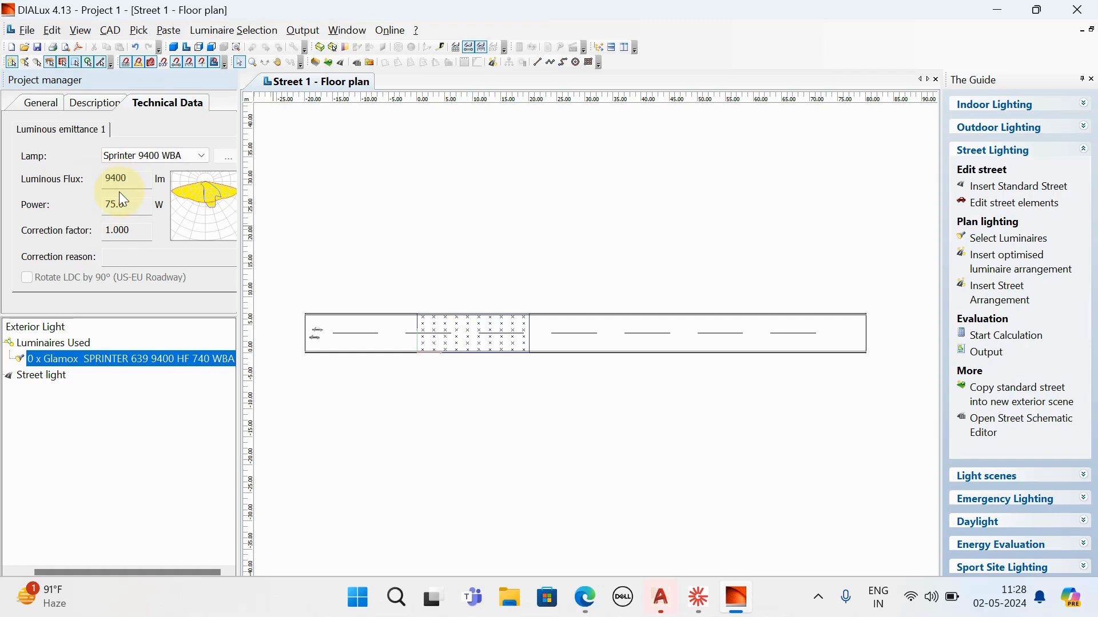
left_click(97, 104)
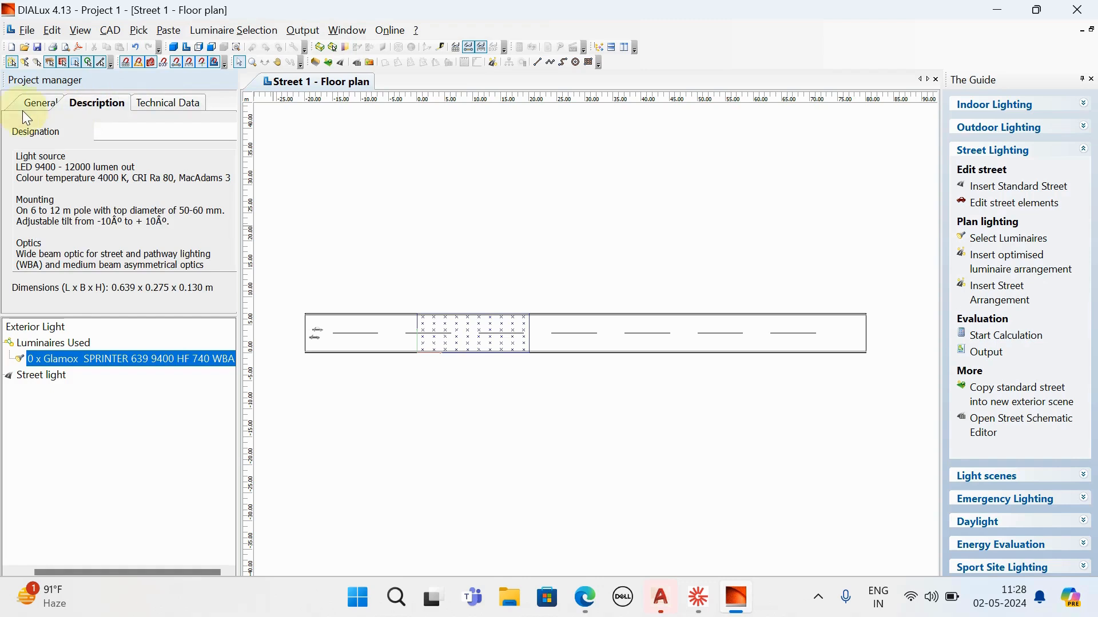
left_click(34, 103)
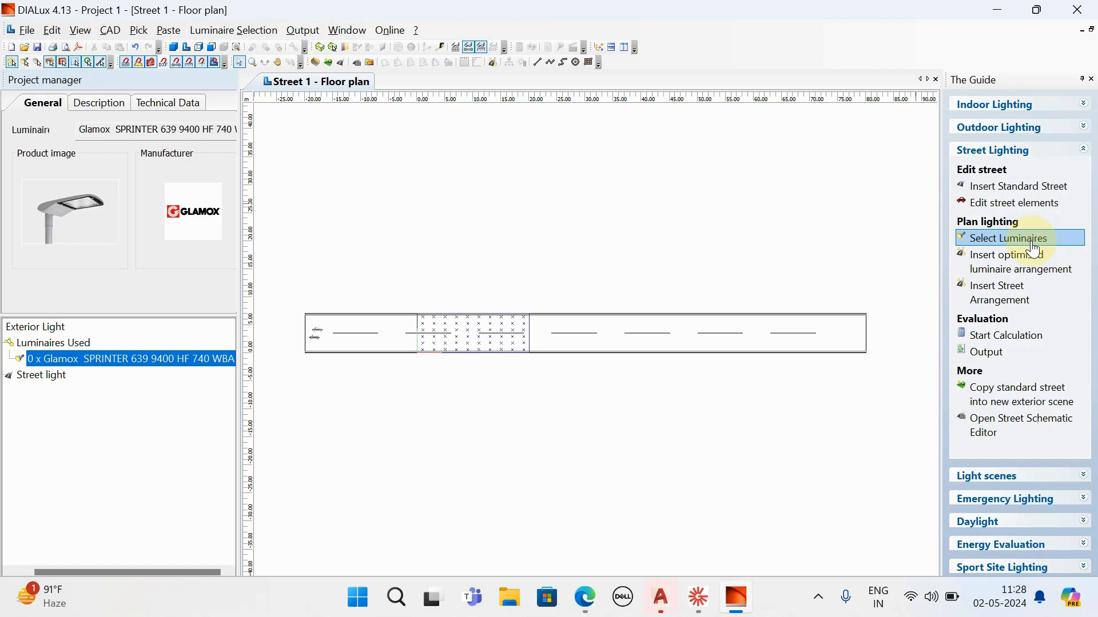
- Start a street arrangement with the SPRINTER luminaire and set the boom overhang to 2.000 m
left_click(1014, 306)
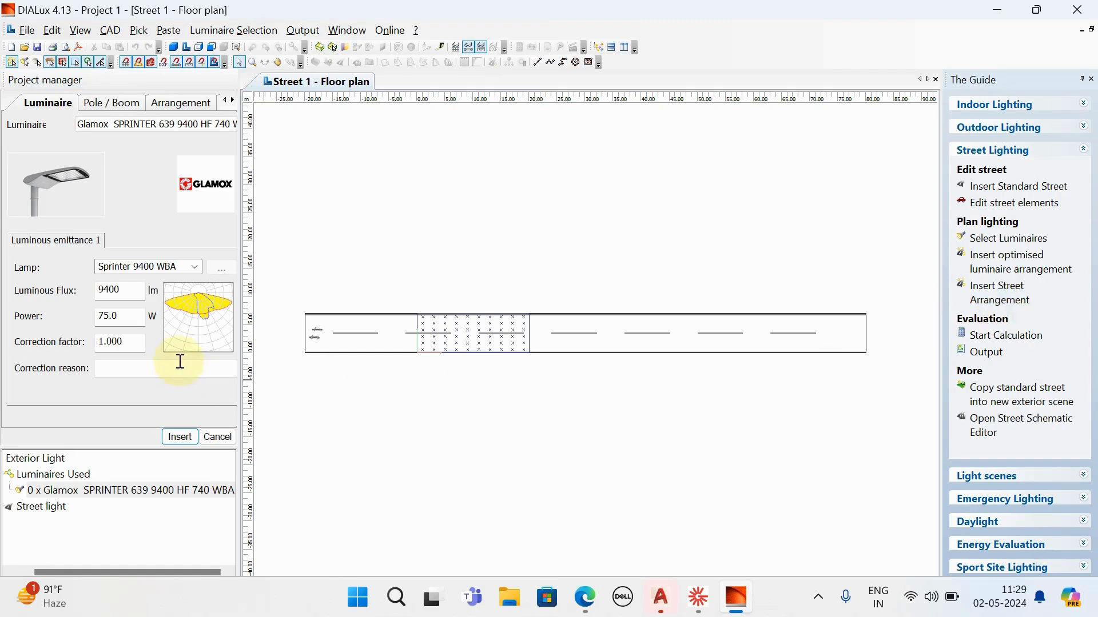
left_click(110, 106)
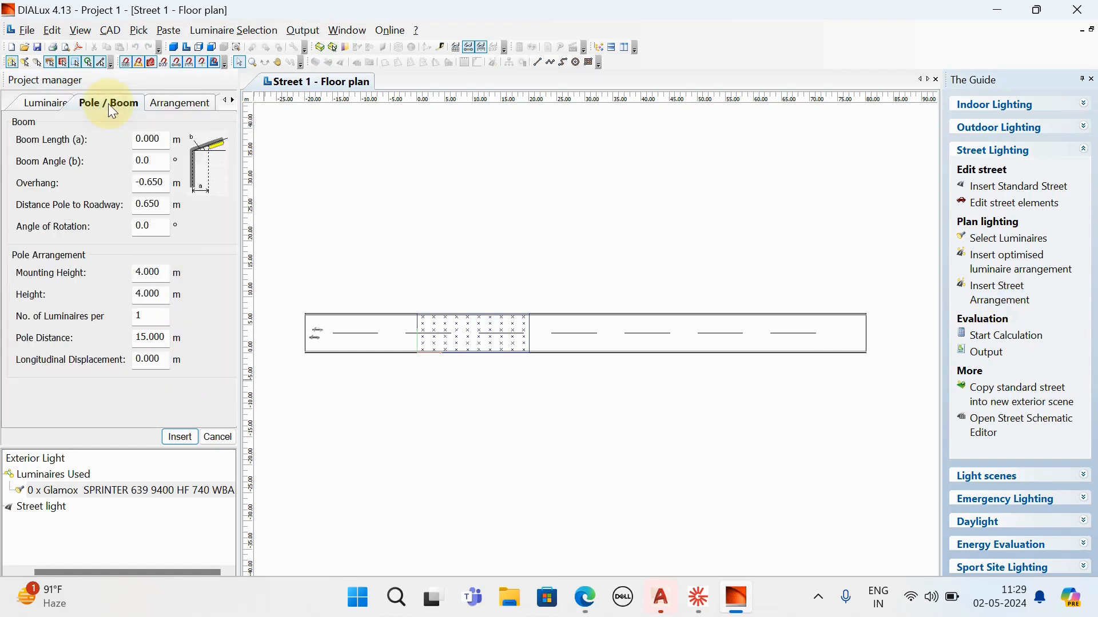
left_click(33, 104)
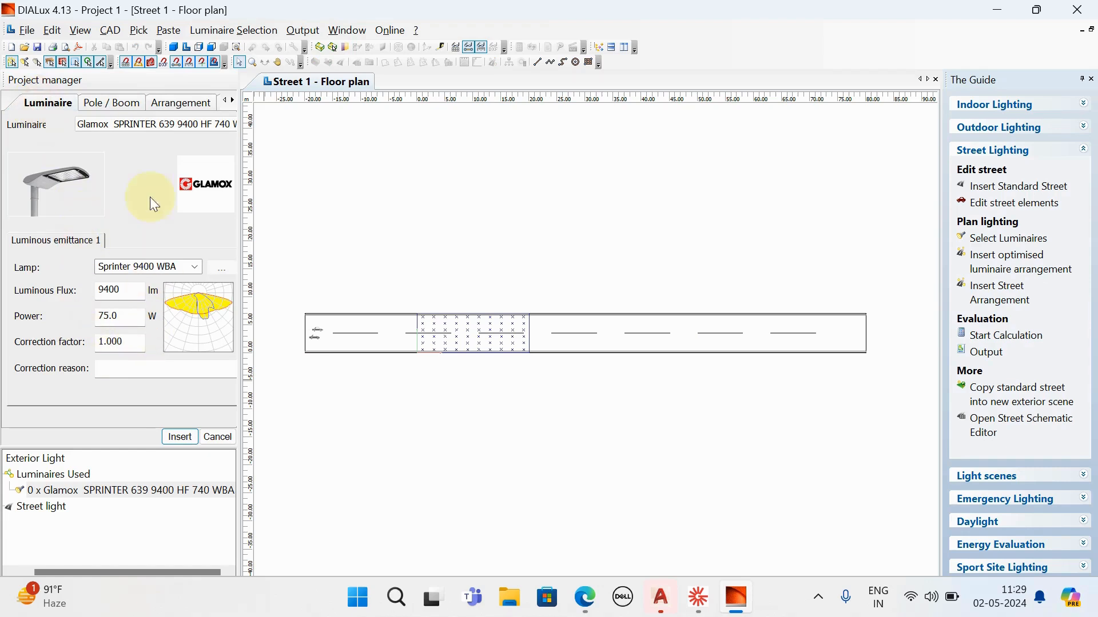
left_click(107, 110)
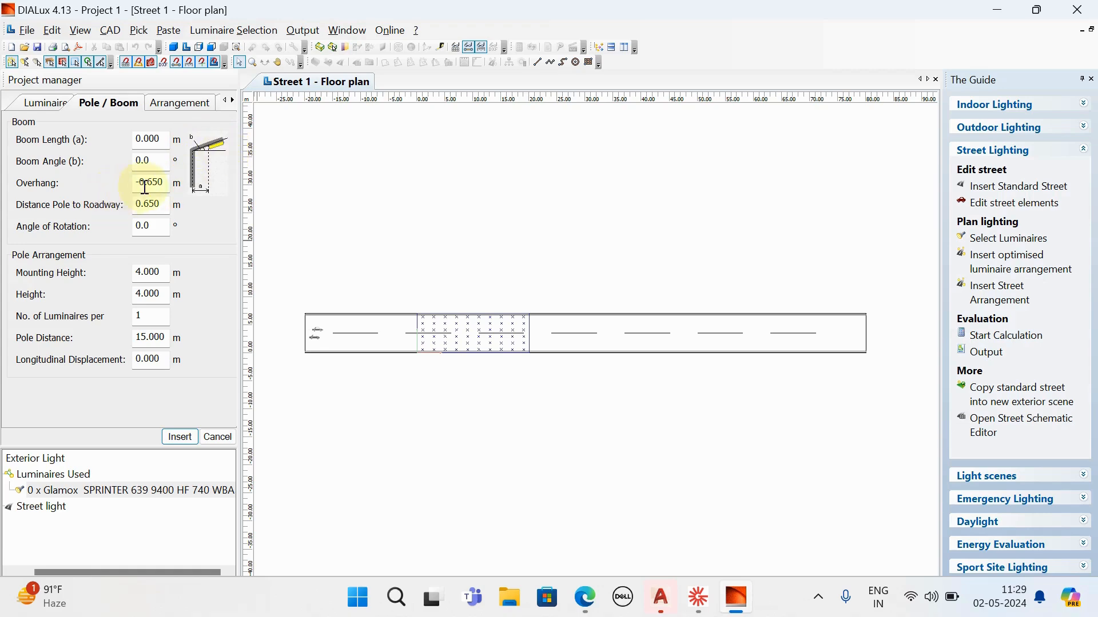
left_click_drag(165, 182, 126, 185)
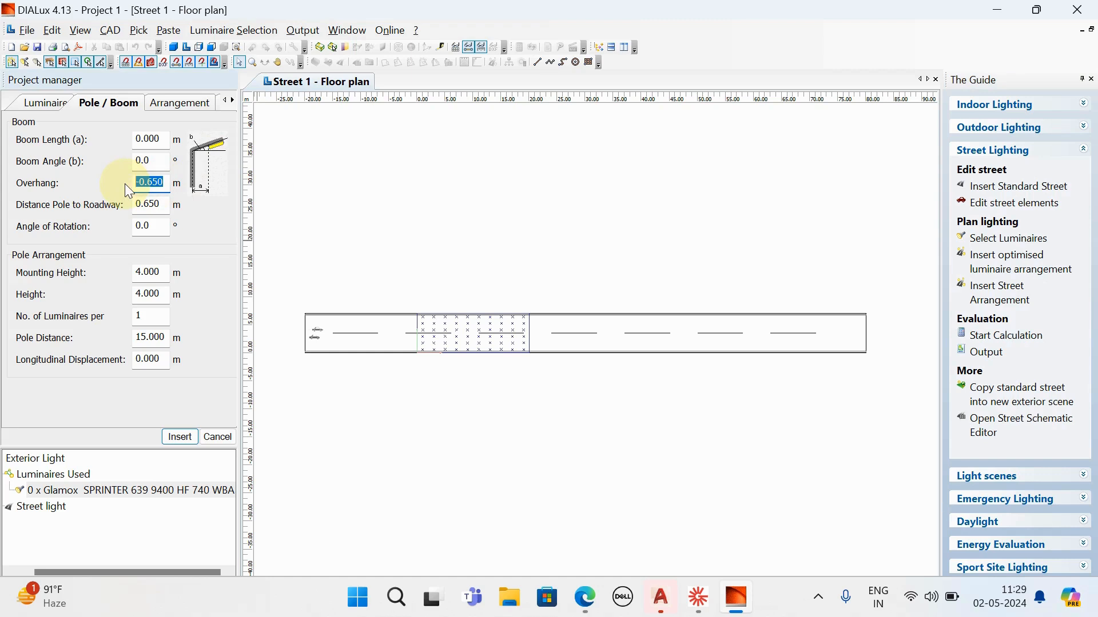
type("2.000")
- Set the boom's angle of rotation to 15.0°
left_click_drag(161, 227, 114, 233)
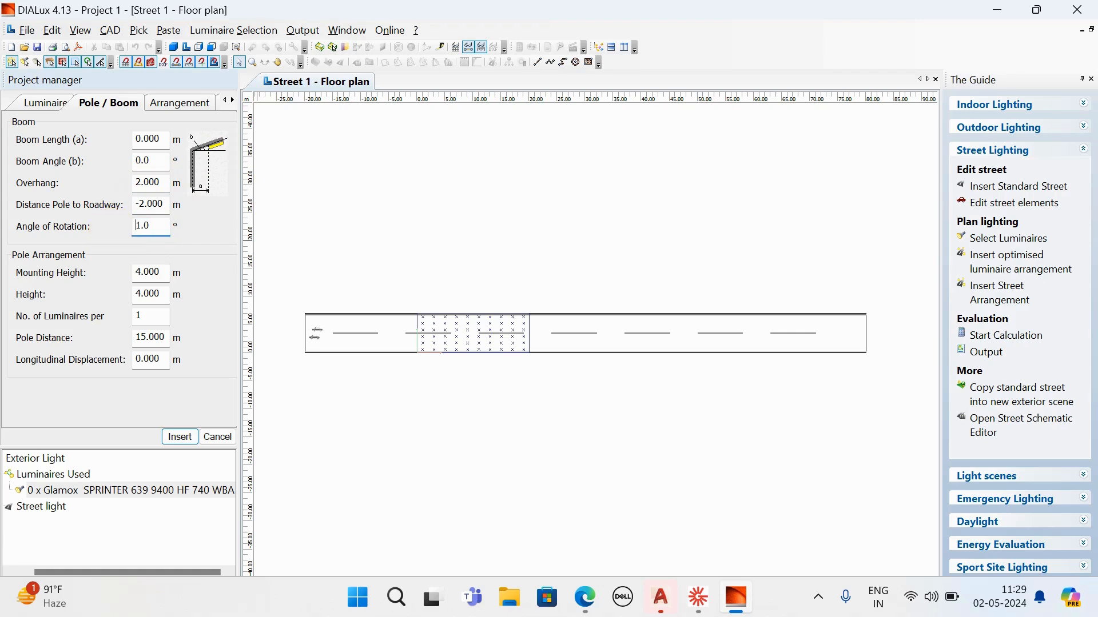
type("51")
left_click_drag(148, 227, 128, 231)
key("BackSpace")
type("5")
- Set the distance from pole to roadway to 2.000 m
left_click(143, 207)
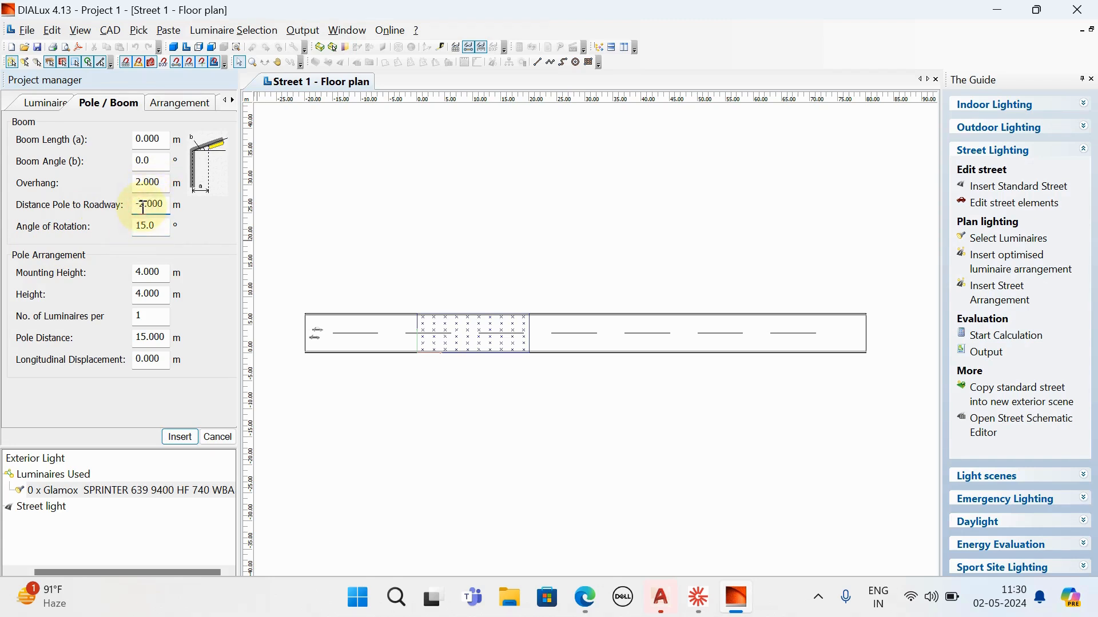
left_click(143, 207)
key("BackSpace")
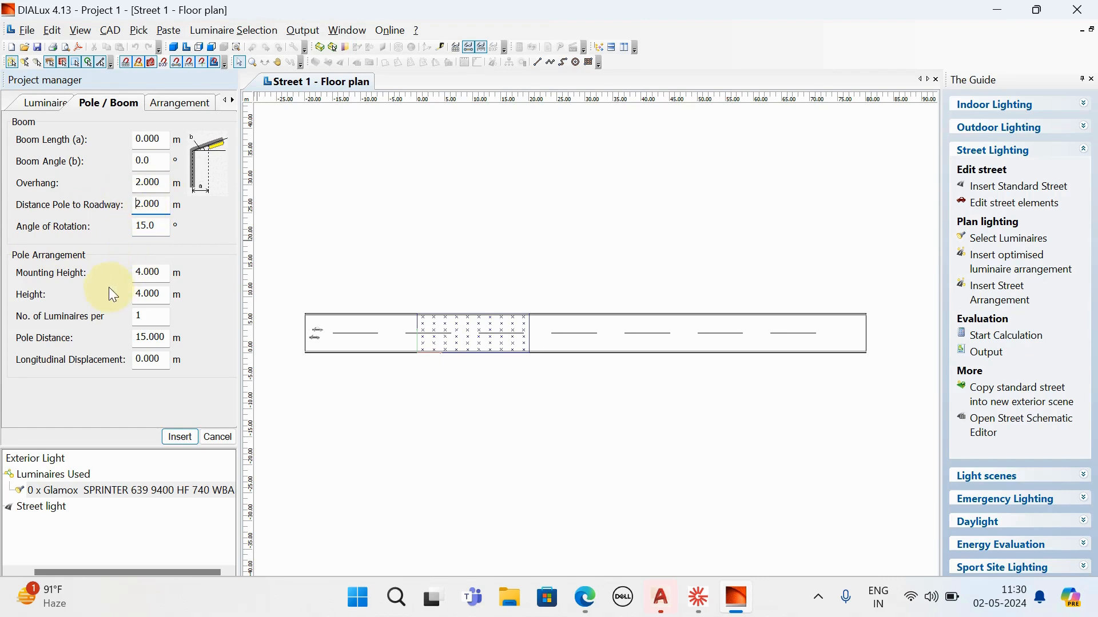
- Set the pole arrangement's mounting height to 6.000 m and apply it
left_click(161, 277)
type("6.000")
left_click_drag(162, 272, 111, 277)
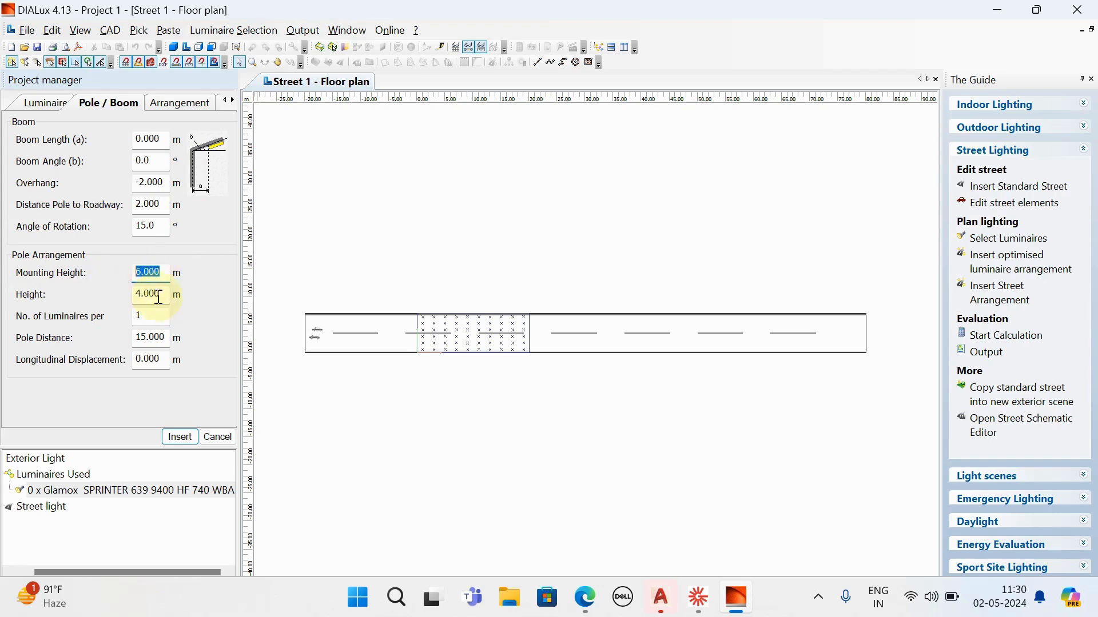
key("Tab")
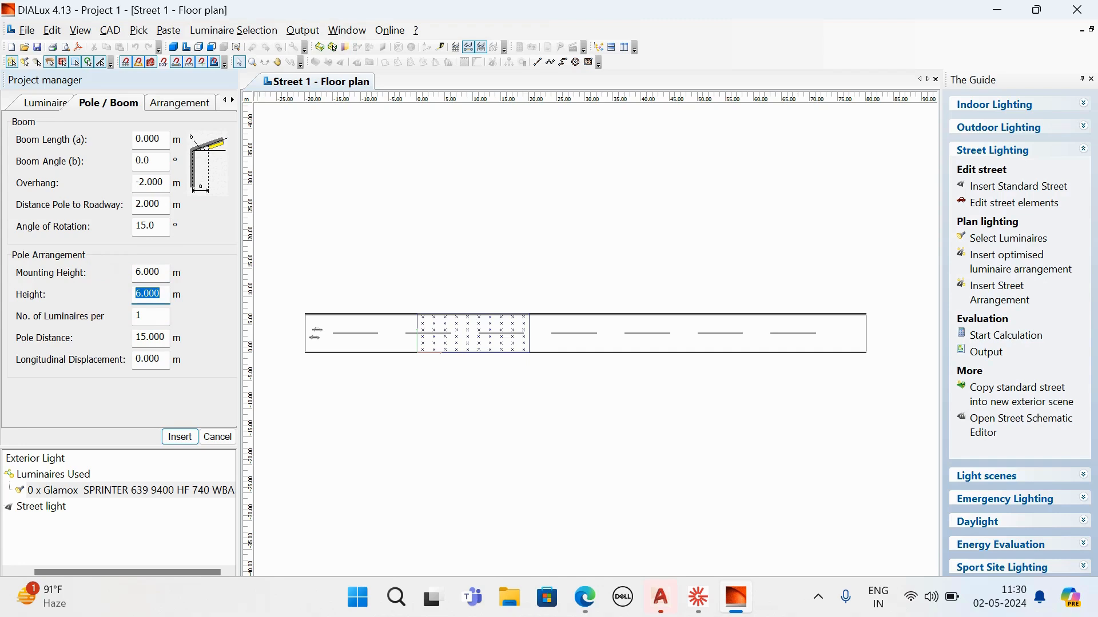
left_click(140, 295)
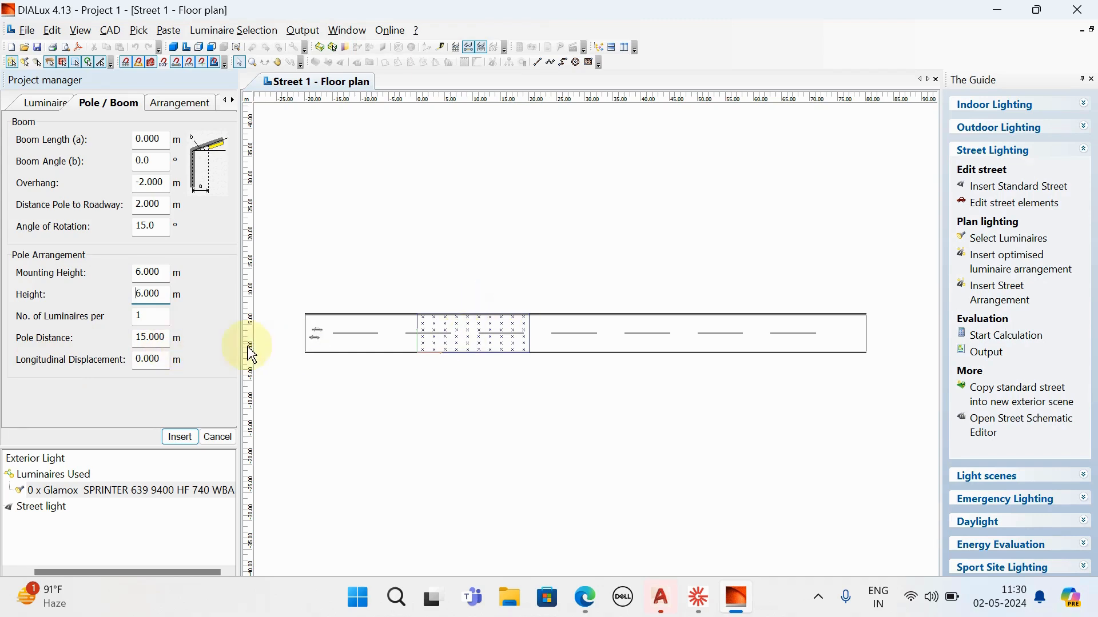
- Set the pole distance to 10.000 m and insert the street arrangement along the roadway
double_click(155, 337)
type("1")
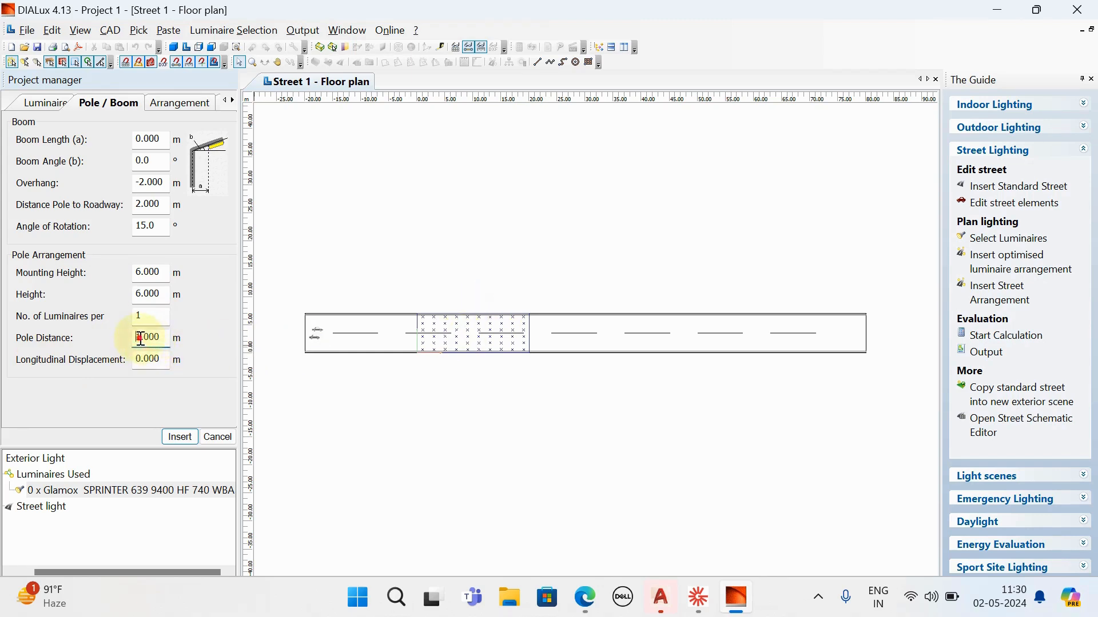
type("0")
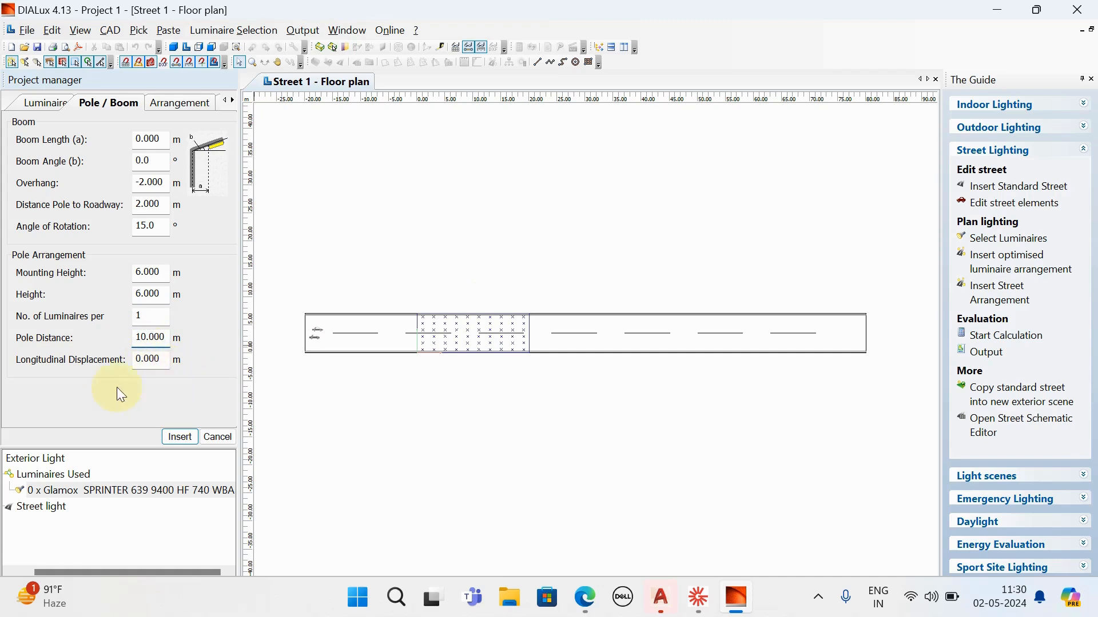
left_click(180, 438)
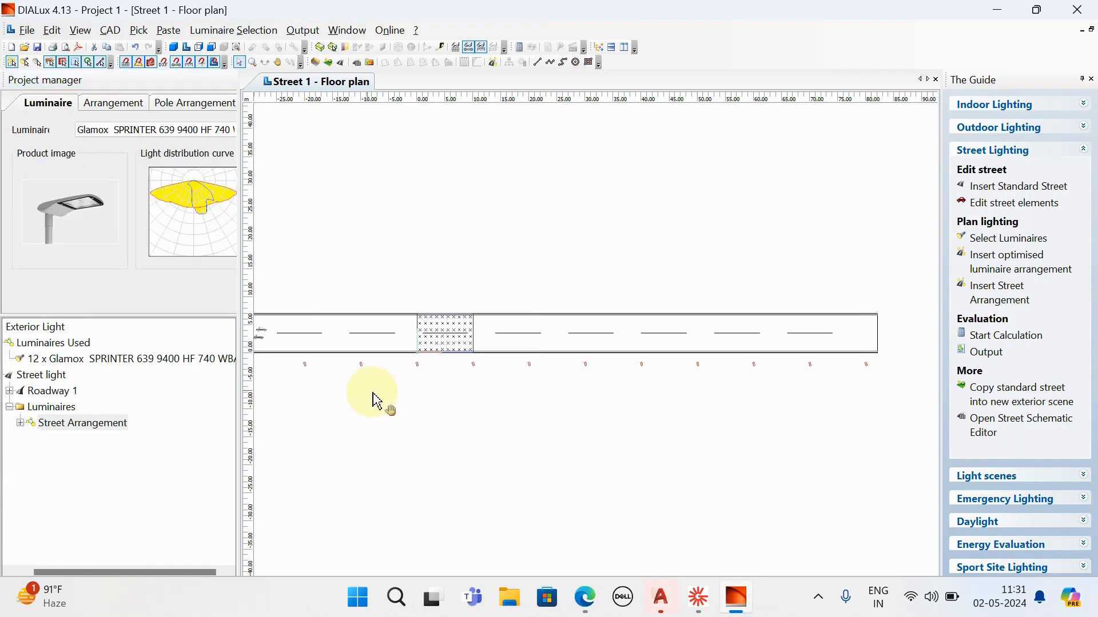
- Examine the row of luminaire poles along the whole roadway in the floor plan
left_click_drag(377, 400, 436, 409)
scroll(315, 399, "up", 1)
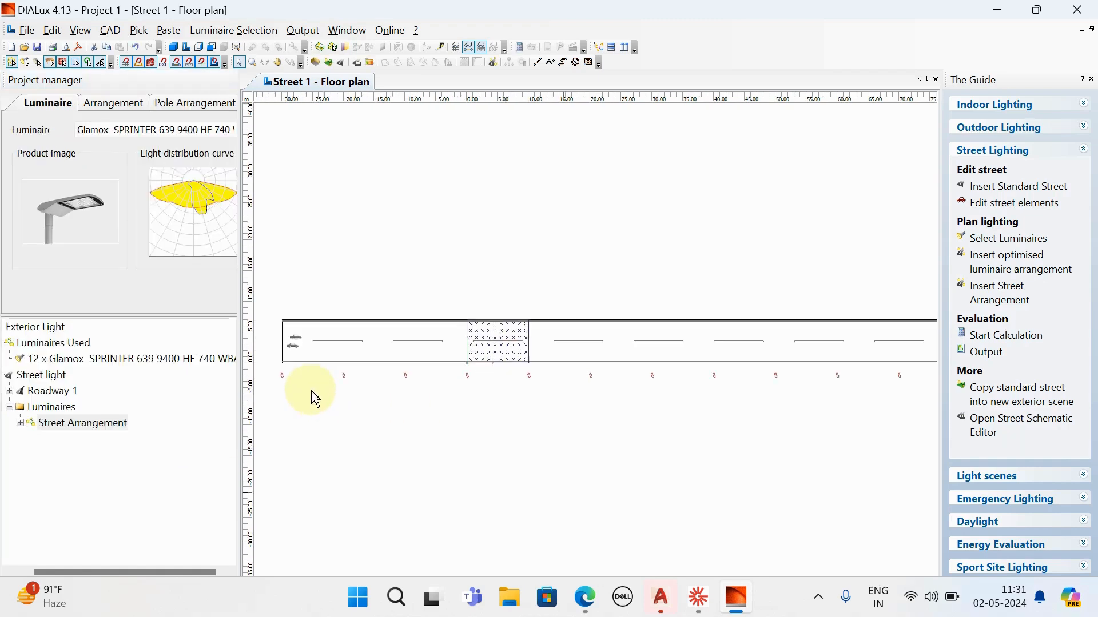
scroll(314, 393, "up", 1)
middle_click_drag(316, 394, 425, 394)
scroll(354, 383, "up", 1)
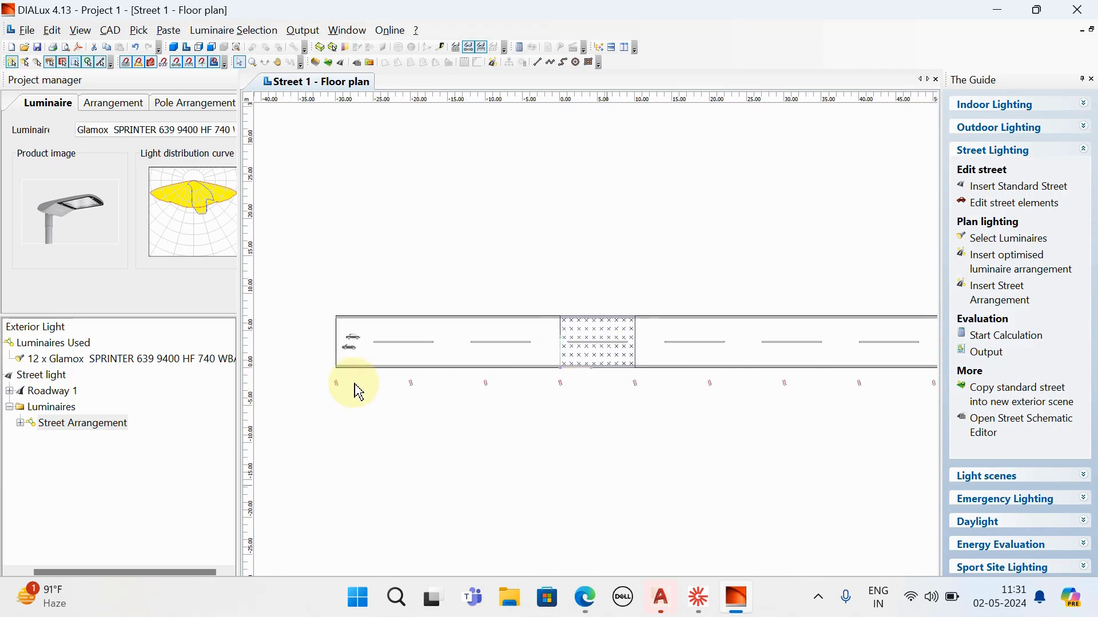
scroll(359, 393, "up", 1)
scroll(359, 393, "down", 3)
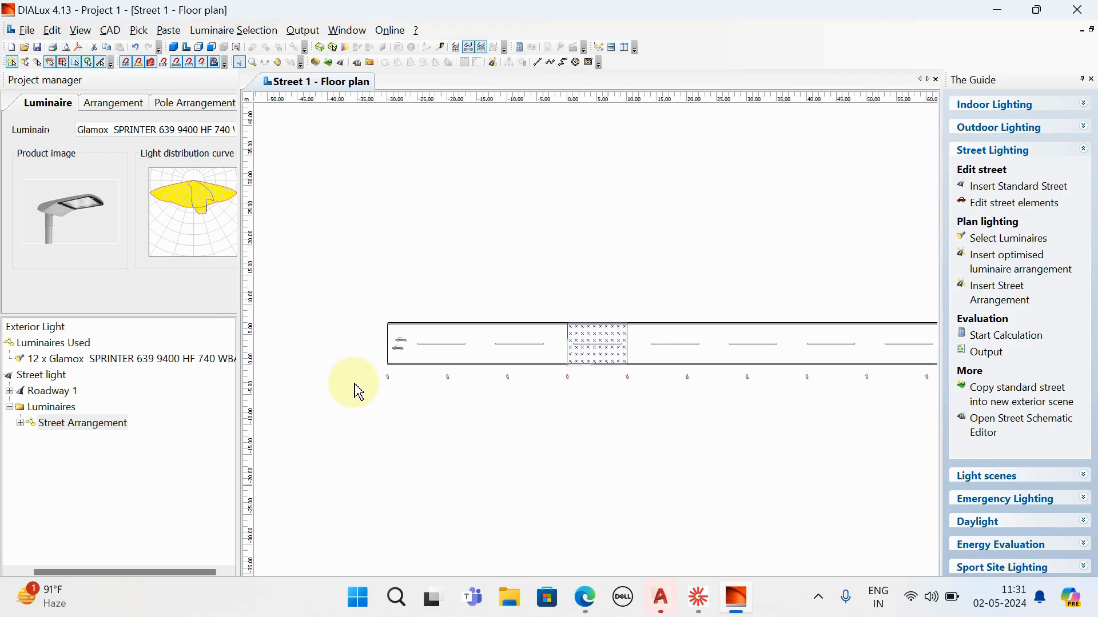
- Show the street in the 3D view and inspect the poles and luminaires along the roadway closely
left_click(174, 47)
middle_click_drag(354, 379, 399, 396)
scroll(314, 387, "up", 4)
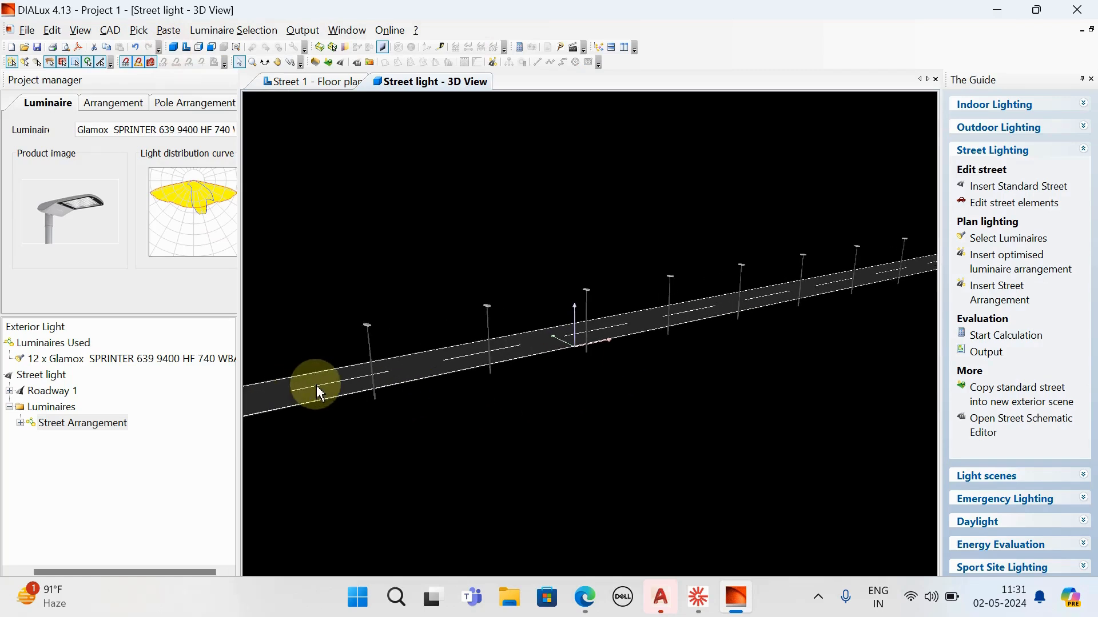
middle_click_drag(494, 365, 783, 366)
scroll(499, 402, "up", 3)
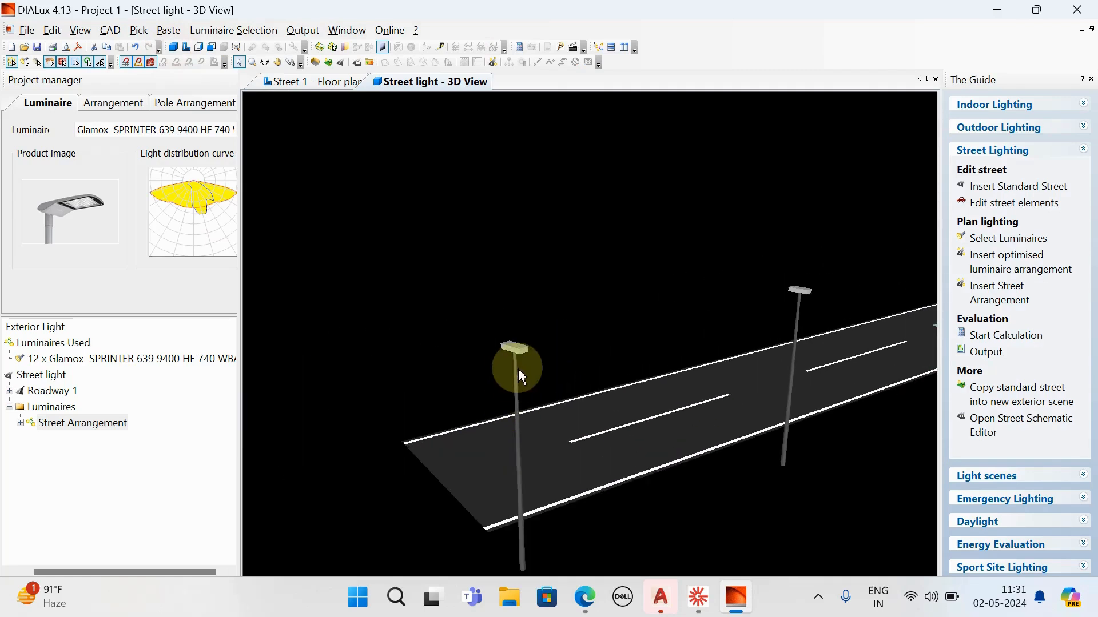
scroll(517, 364, "down", 3)
scroll(473, 448, "down", 5)
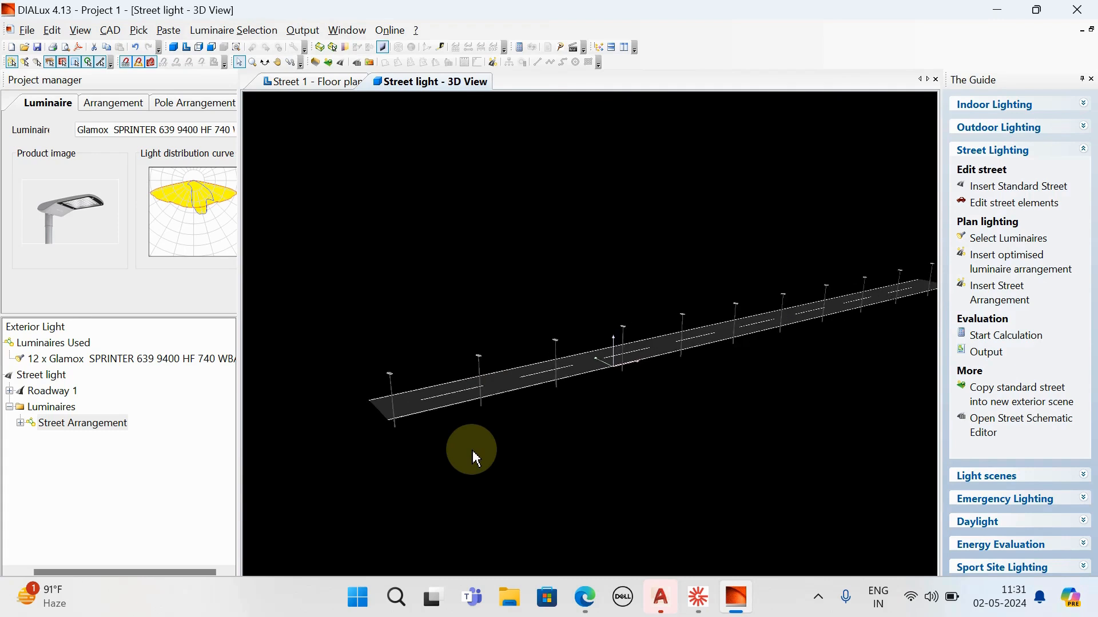
- Return to the floor plan and try the "Single row, top" arrangement for the street luminaires
left_click(186, 47)
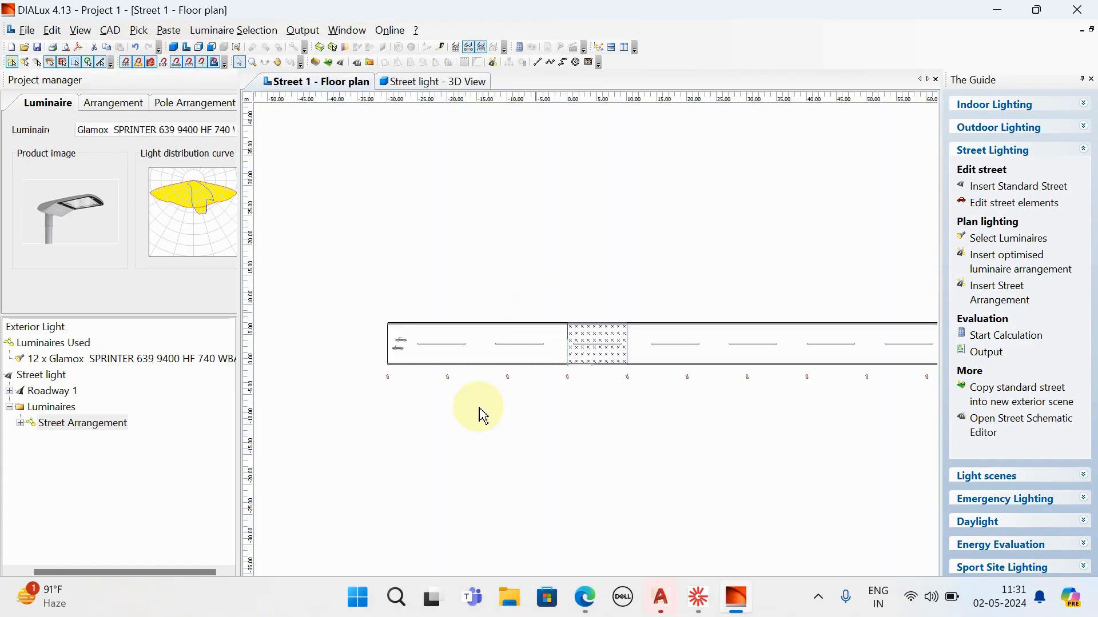
left_click_drag(468, 432, 404, 441)
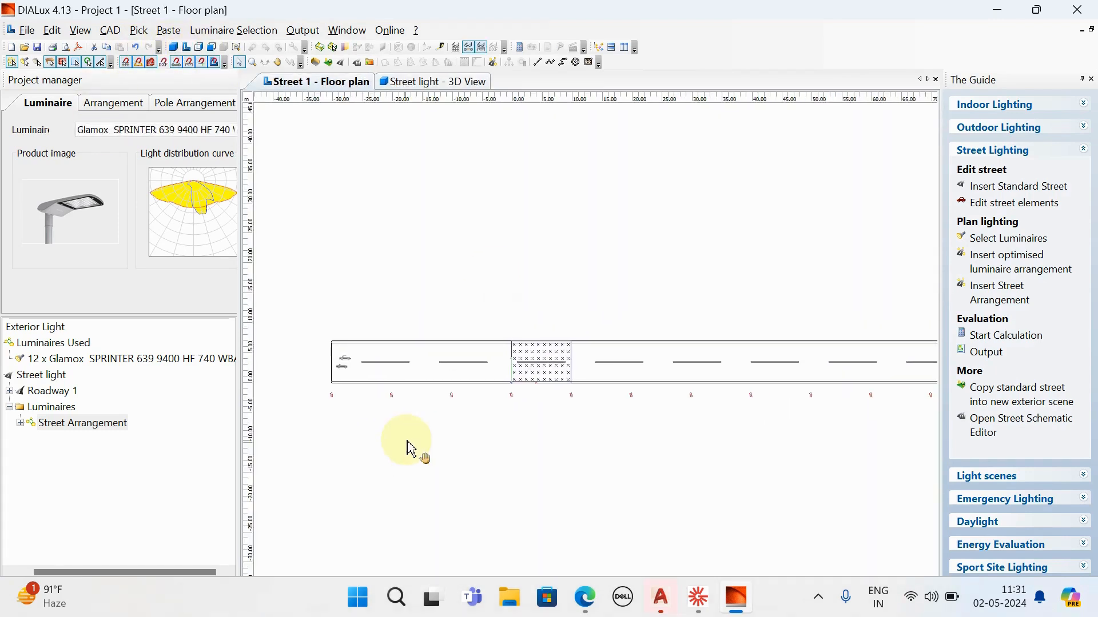
left_click(144, 112)
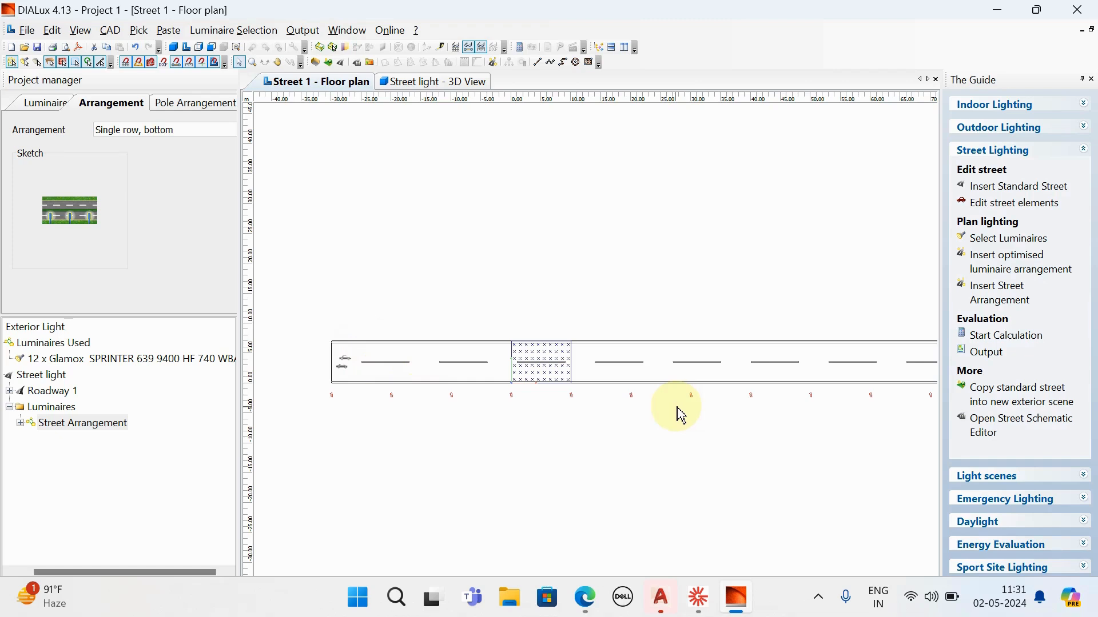
left_click(164, 130)
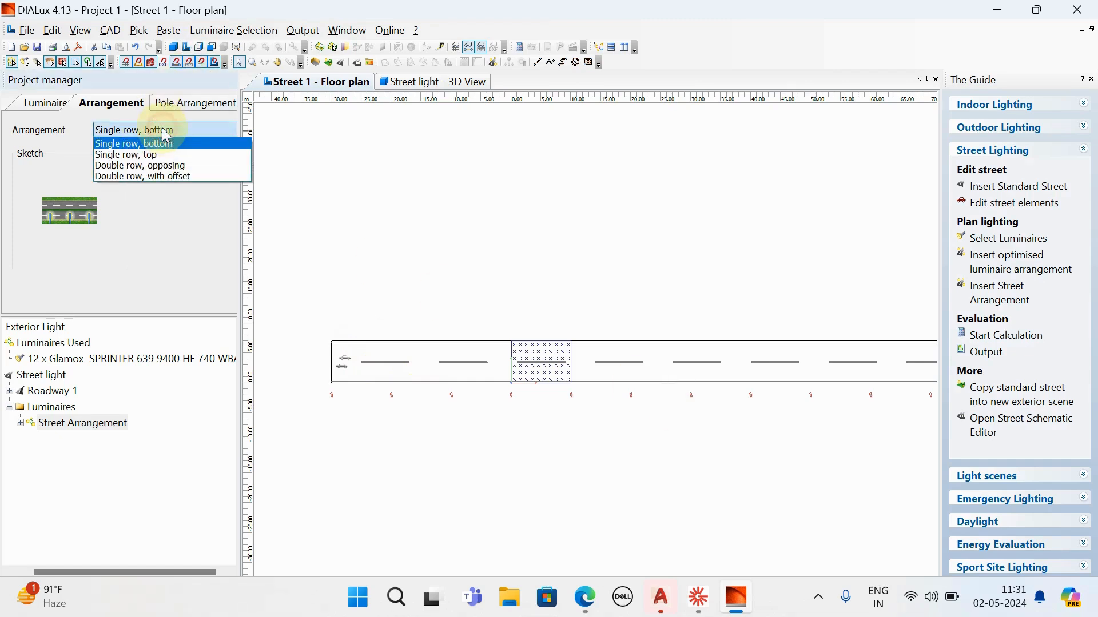
left_click(152, 157)
- Try the "Double row, opposing" arrangement, followed by "Double row, with offset"
left_click(194, 125)
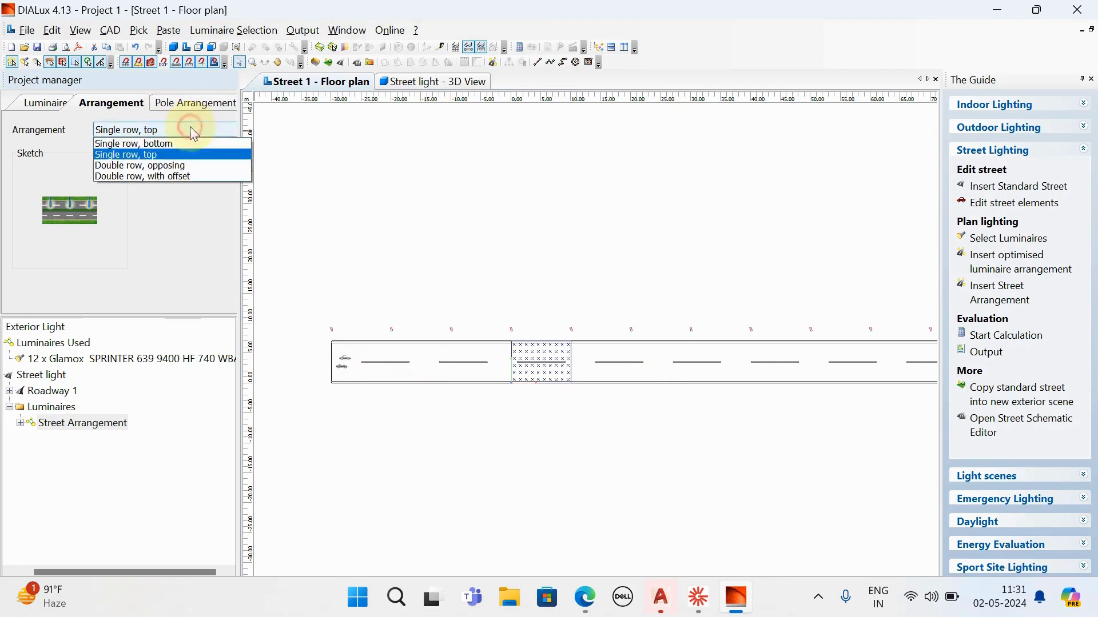
left_click(136, 165)
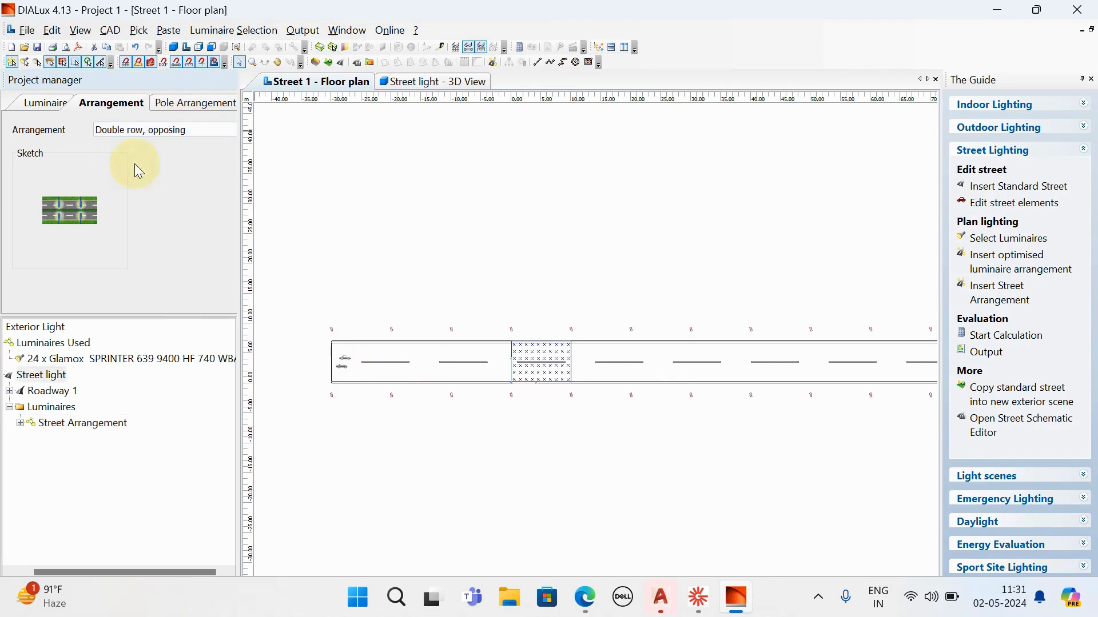
left_click(185, 131)
left_click(162, 177)
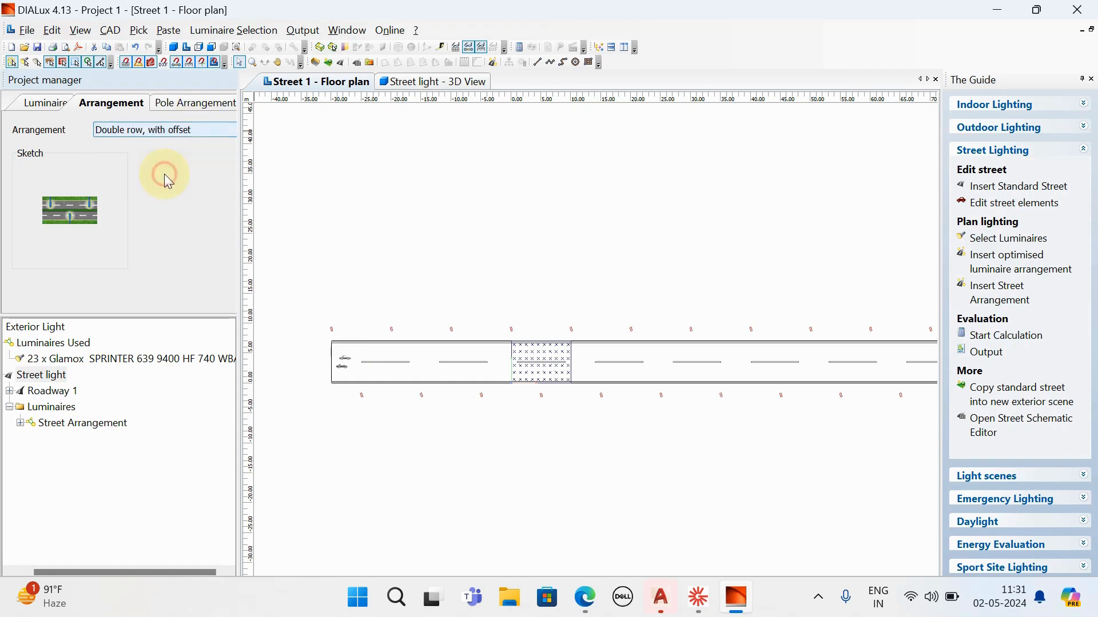
- Switch the luminaires back to "Double row, opposing" and show the pole arrangement settings and outdoor lighting commands
left_click(178, 136)
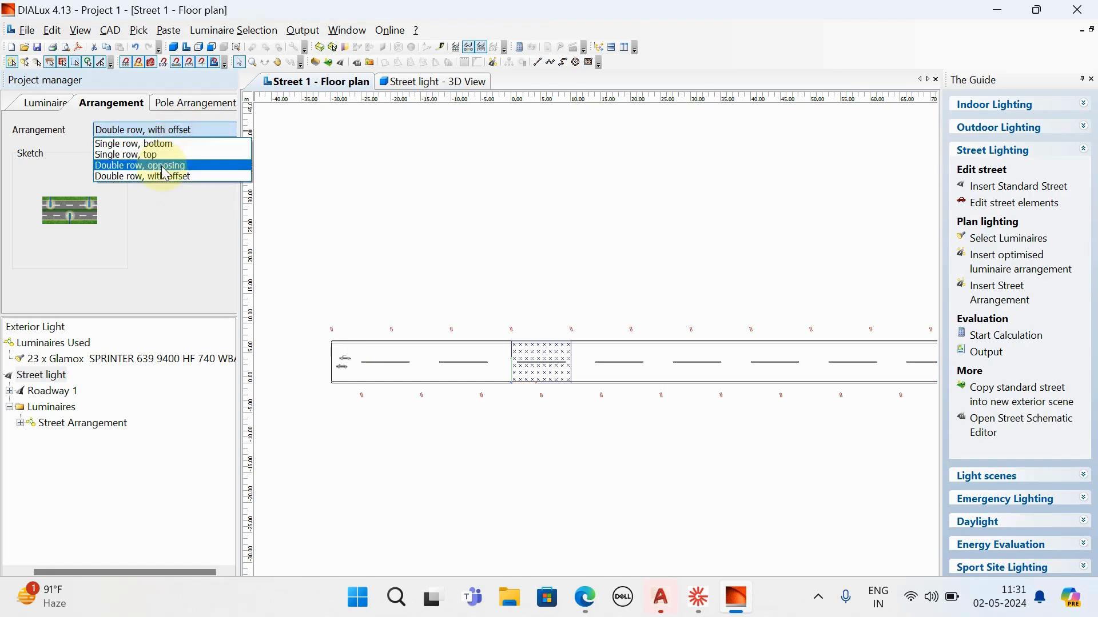
left_click(162, 166)
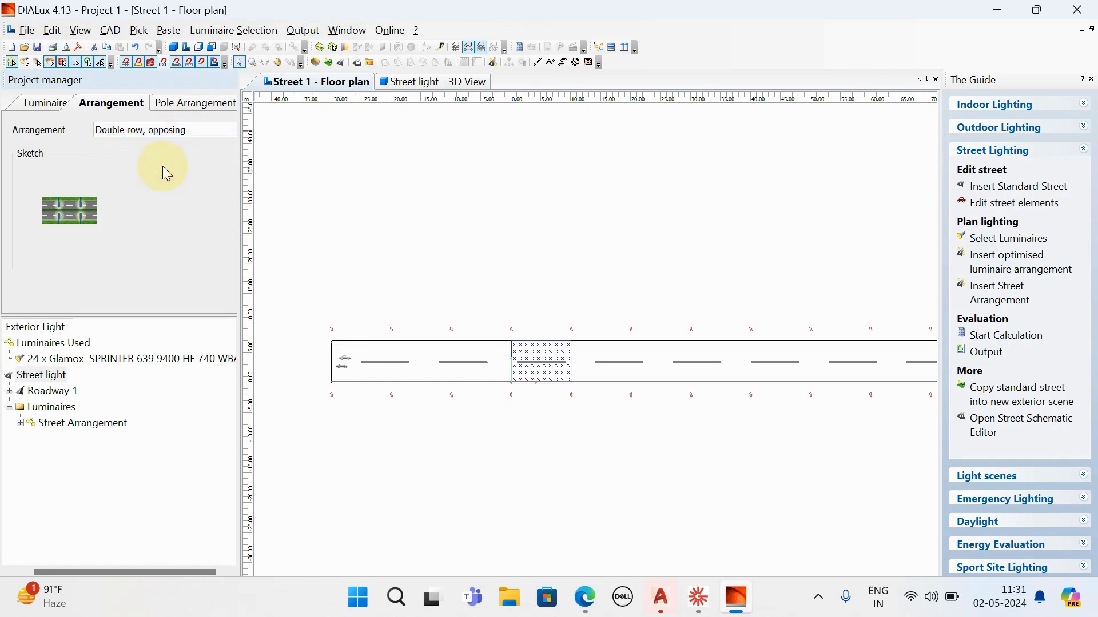
left_click(169, 102)
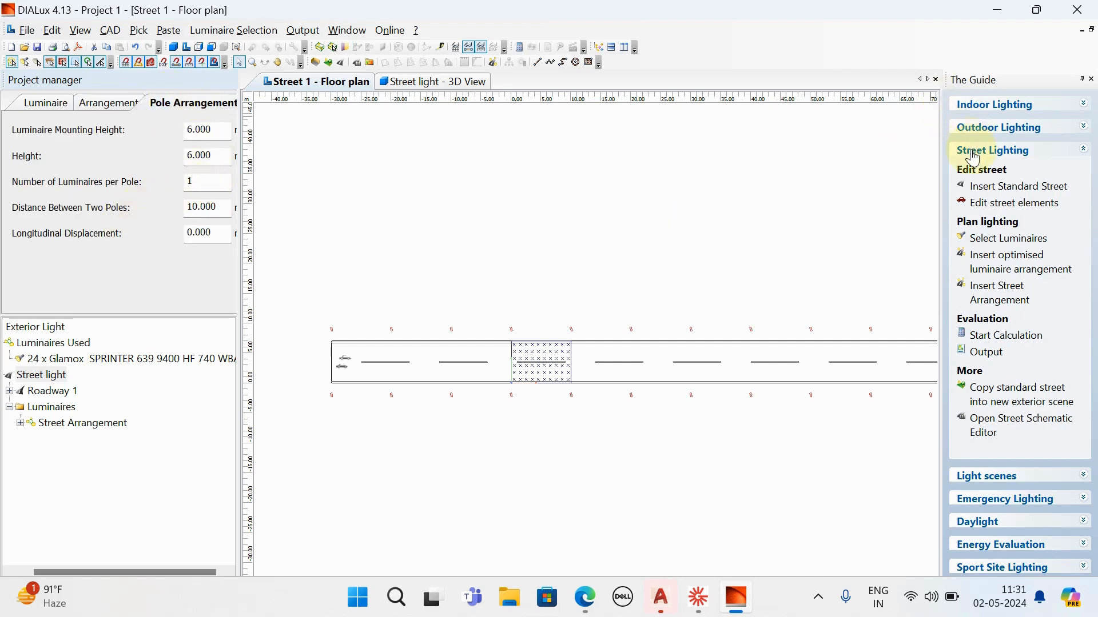
left_click(1021, 130)
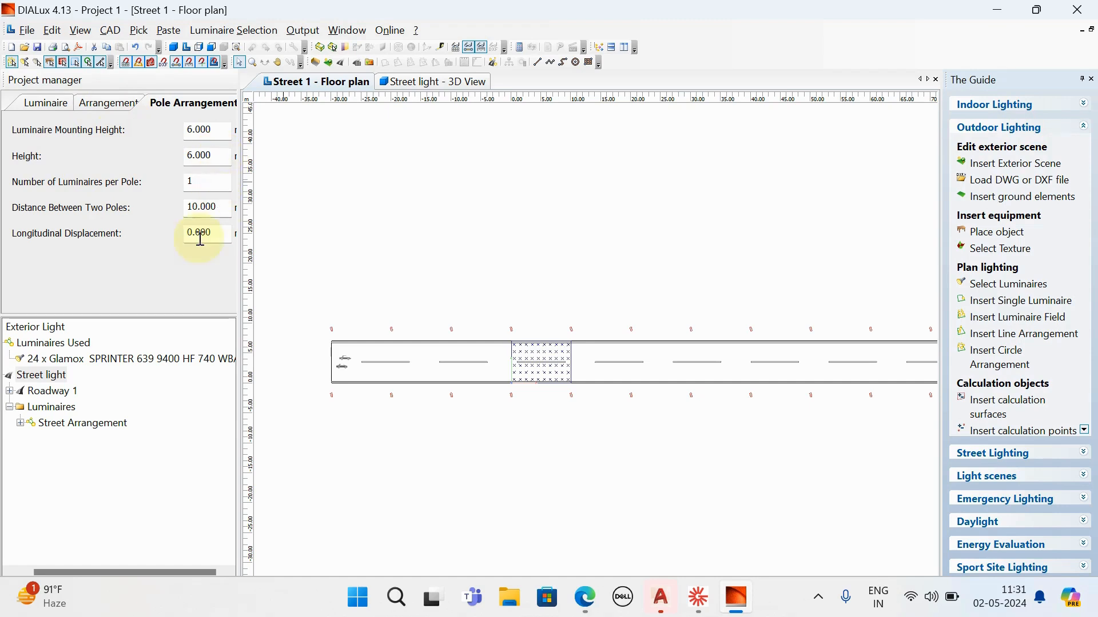
- Change the street arrangement to "Single row, bottom" and review its pole arrangement settings and layout along the roadway
left_click(101, 109)
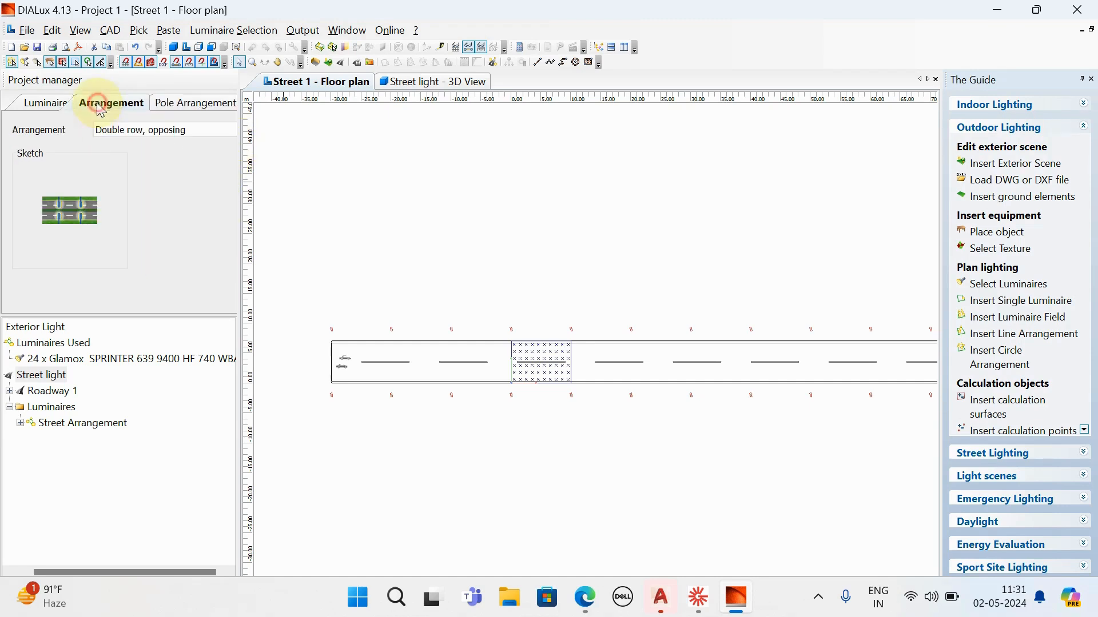
left_click(171, 133)
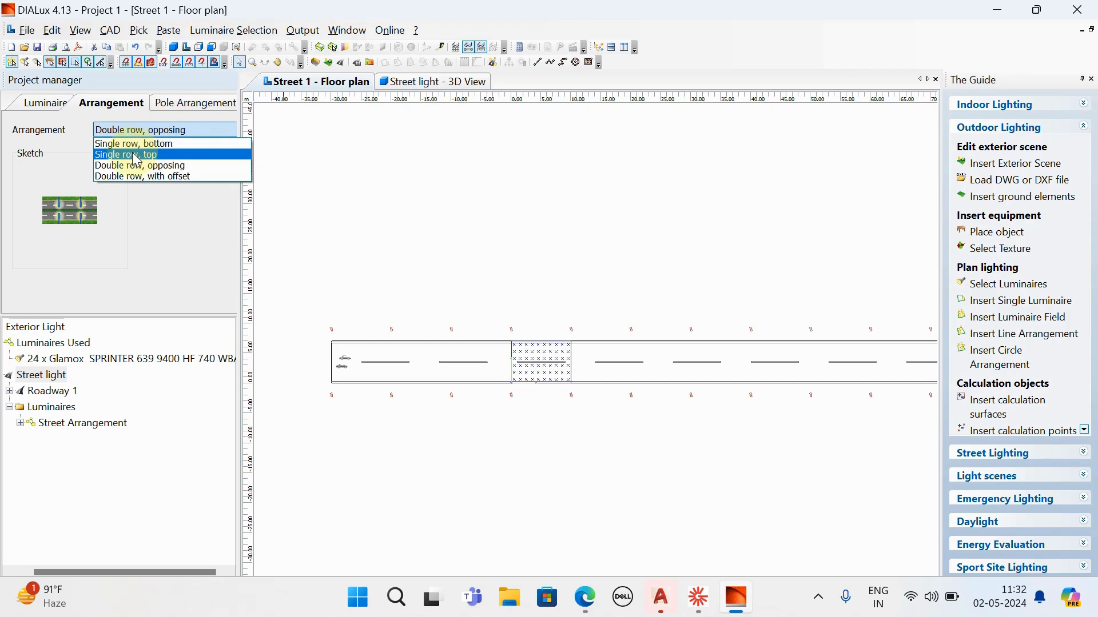
left_click(137, 144)
left_click(176, 106)
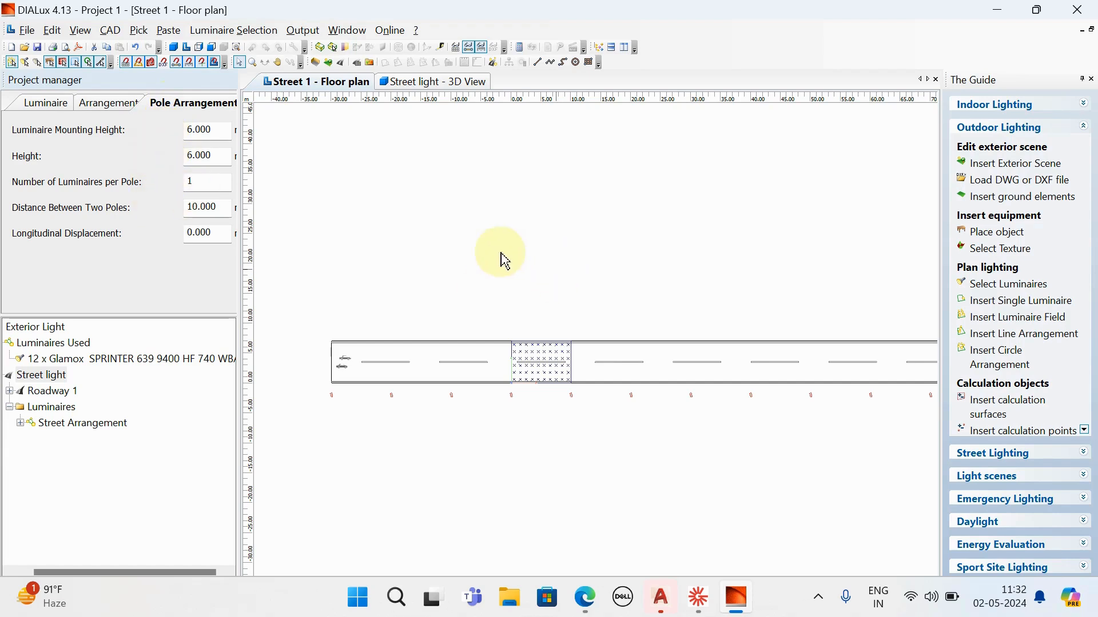
scroll(505, 257, "down", 2)
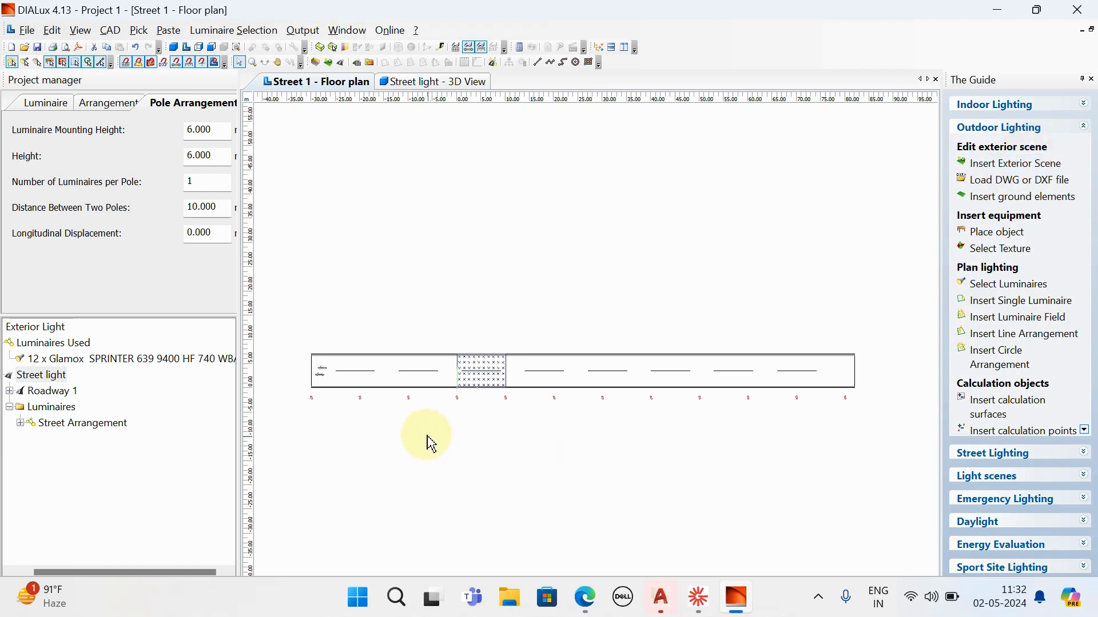
- Set the street luminaire arrangement to "Double row, opposing"
left_click(109, 104)
left_click(153, 129)
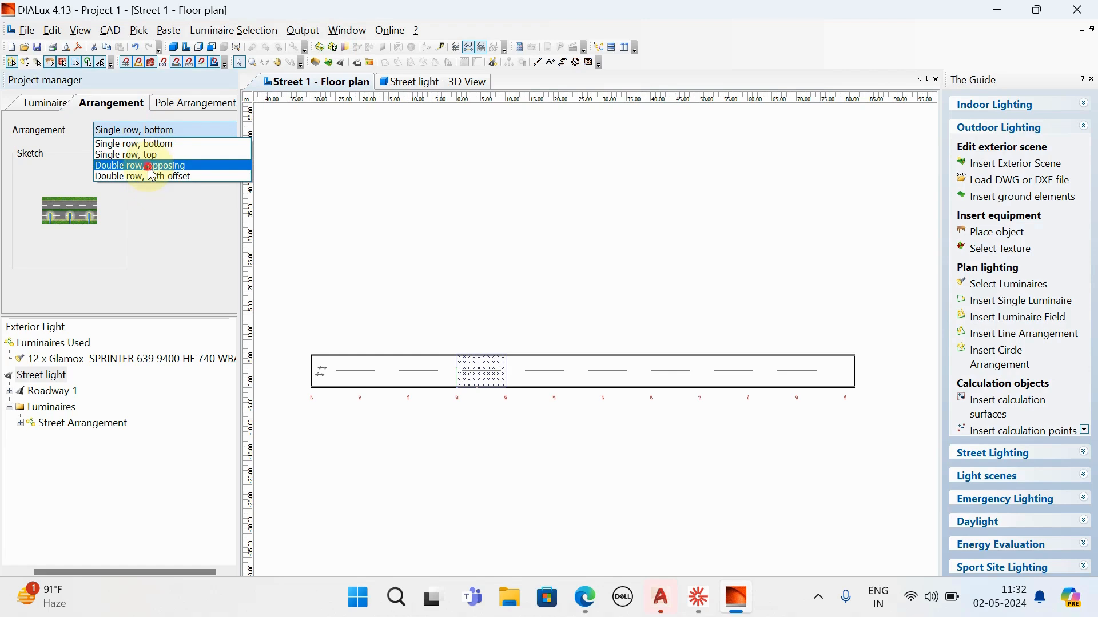
left_click(148, 166)
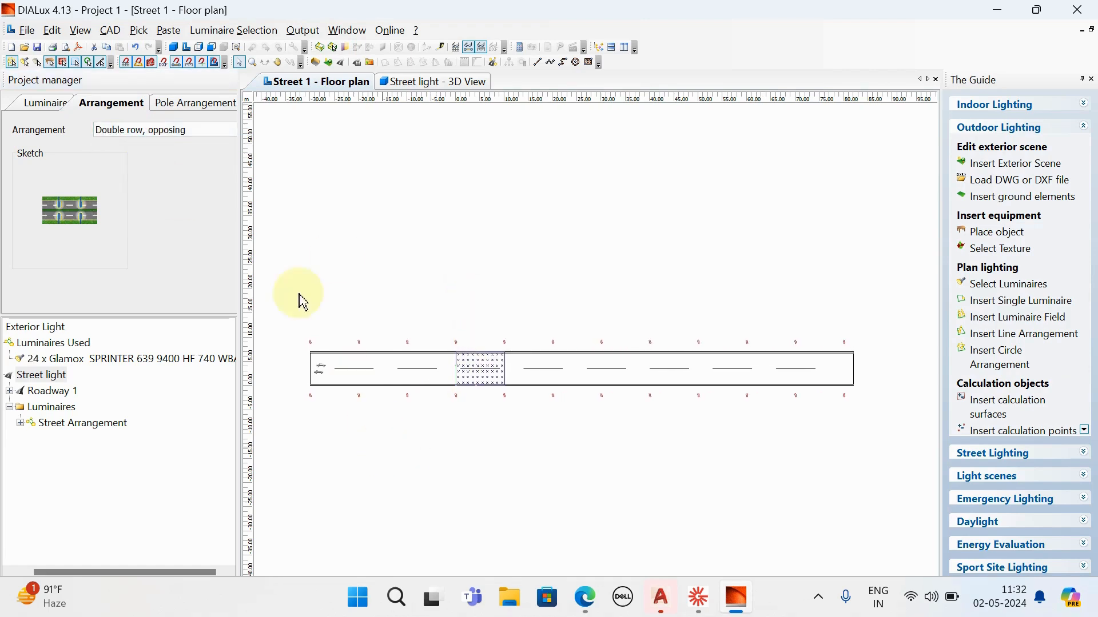
- Show the street in the 3D view and rotate it to inspect both rows of poles
left_click(173, 47)
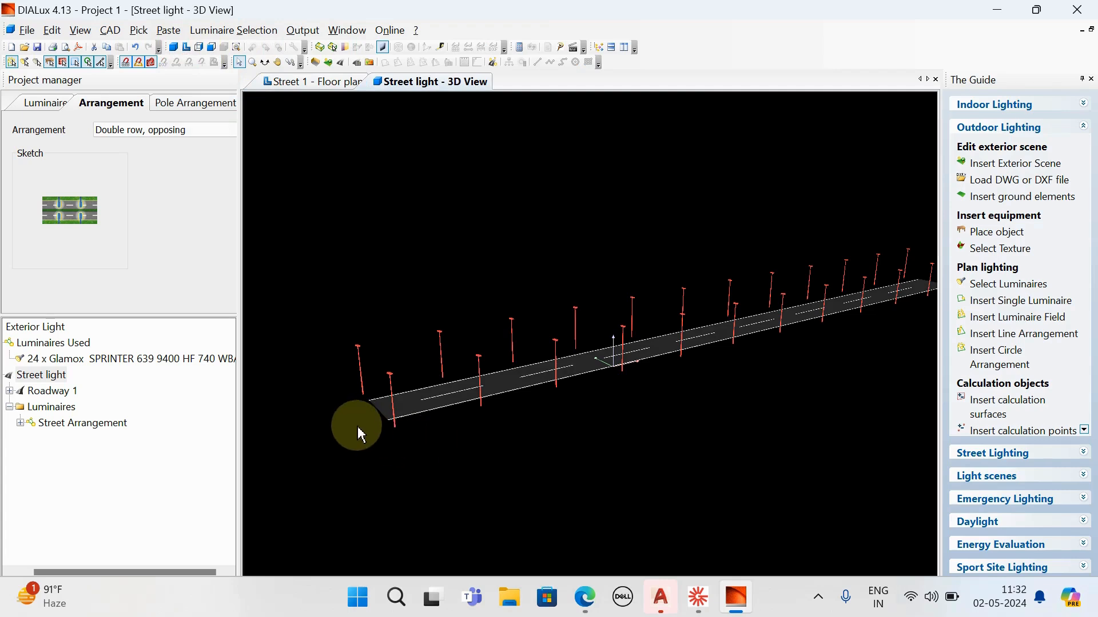
scroll(358, 426, "up", 2)
scroll(411, 443, "down", 2)
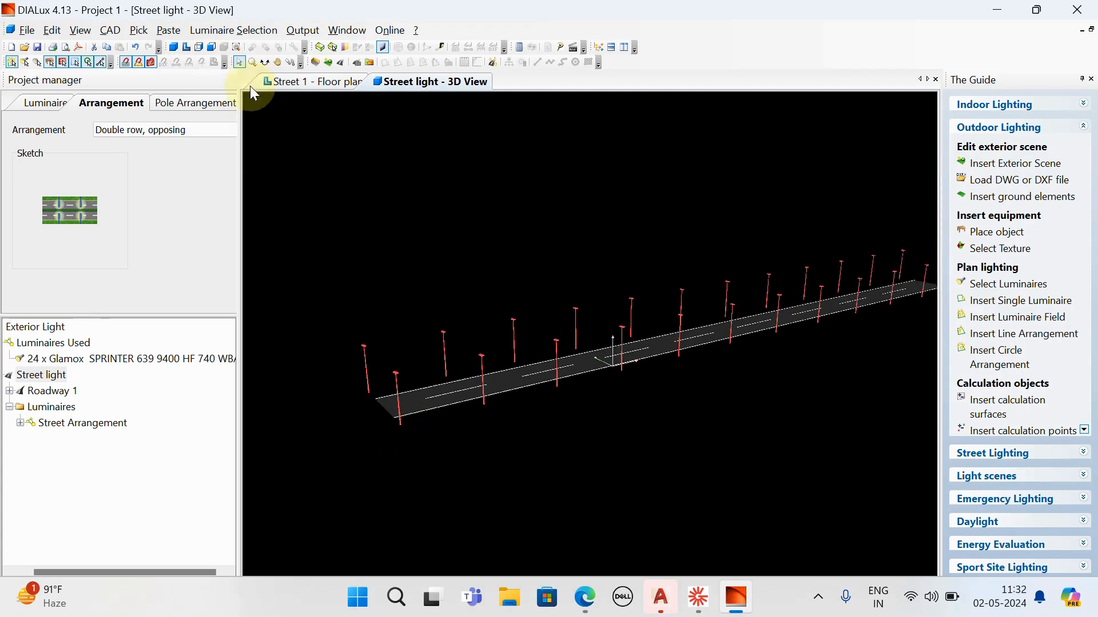
left_click(264, 62)
left_click_drag(359, 197, 461, 439)
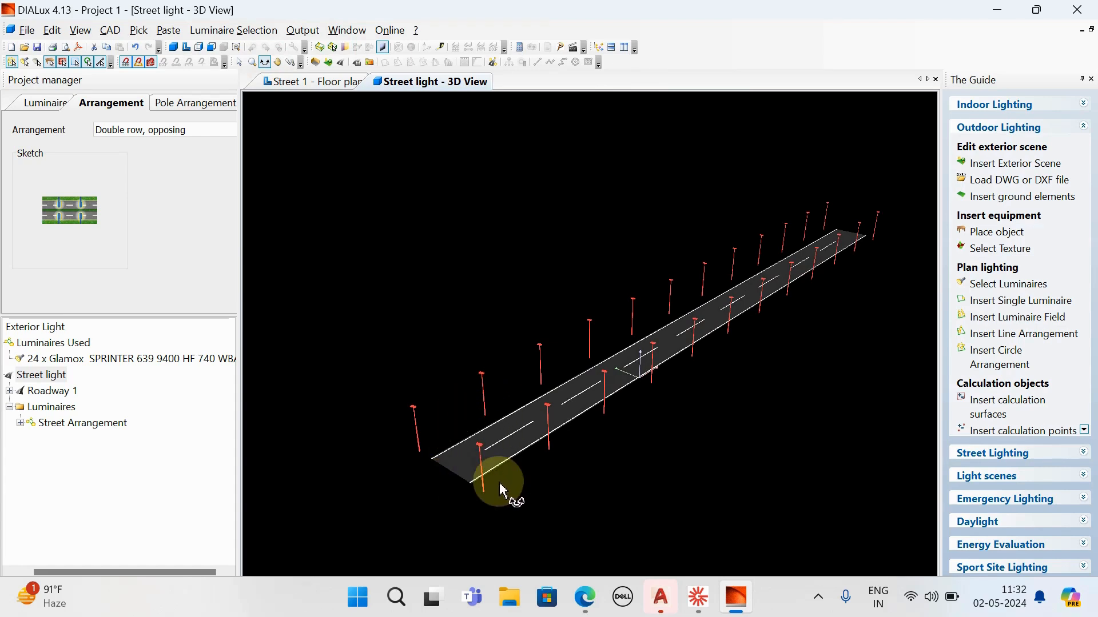
left_click_drag(774, 368, 740, 364)
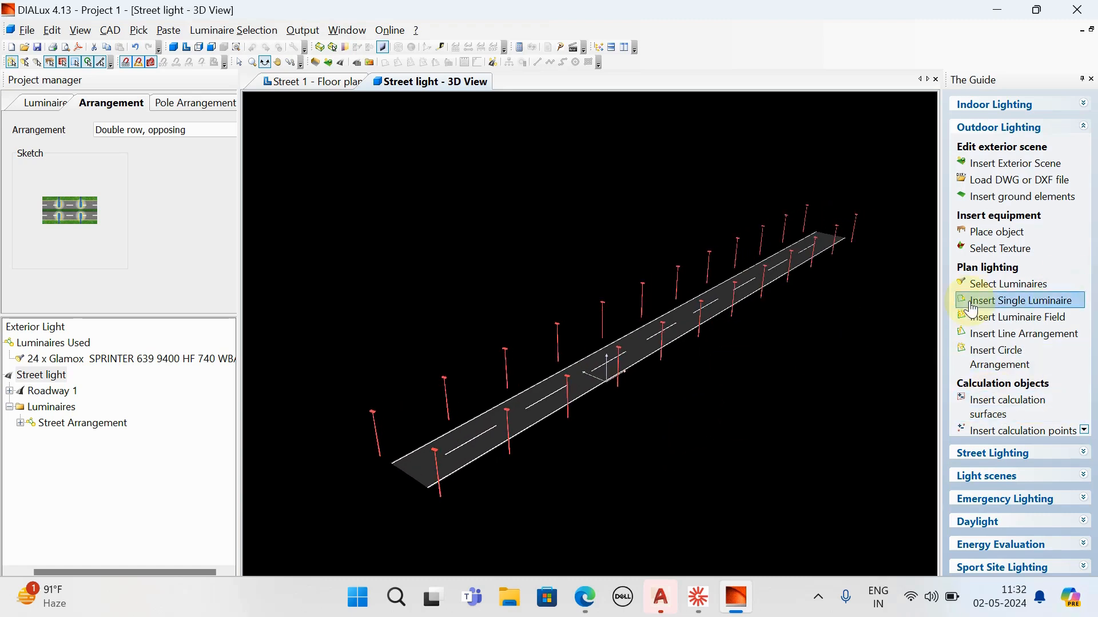
- Calculate the Street light scene with the Standard (recommended calculation) option
scroll(984, 297, "down", 3)
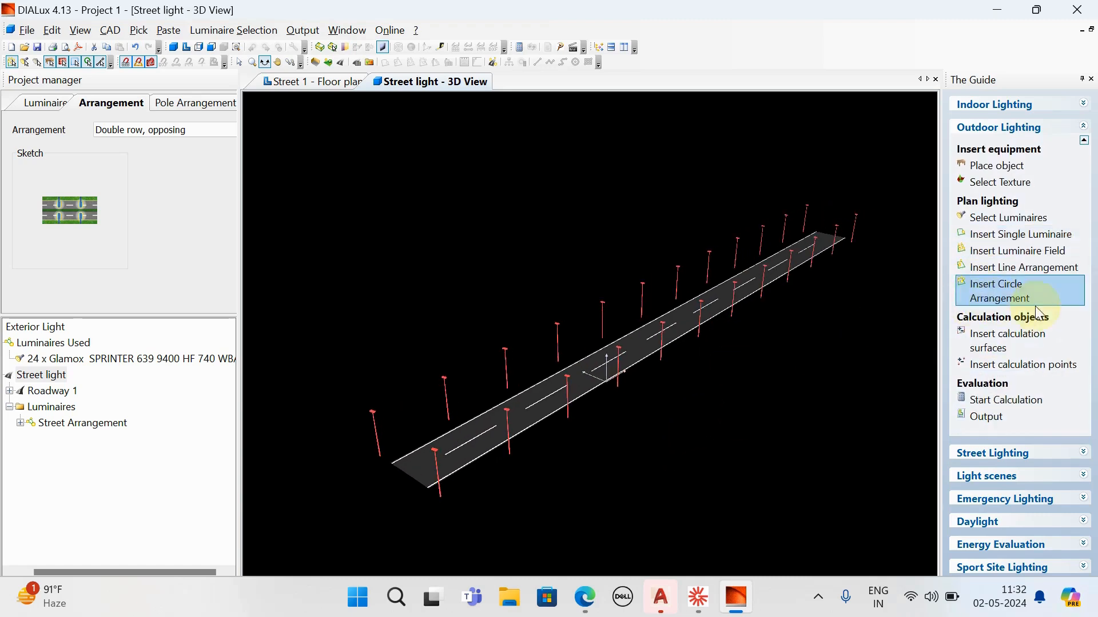
left_click(1000, 400)
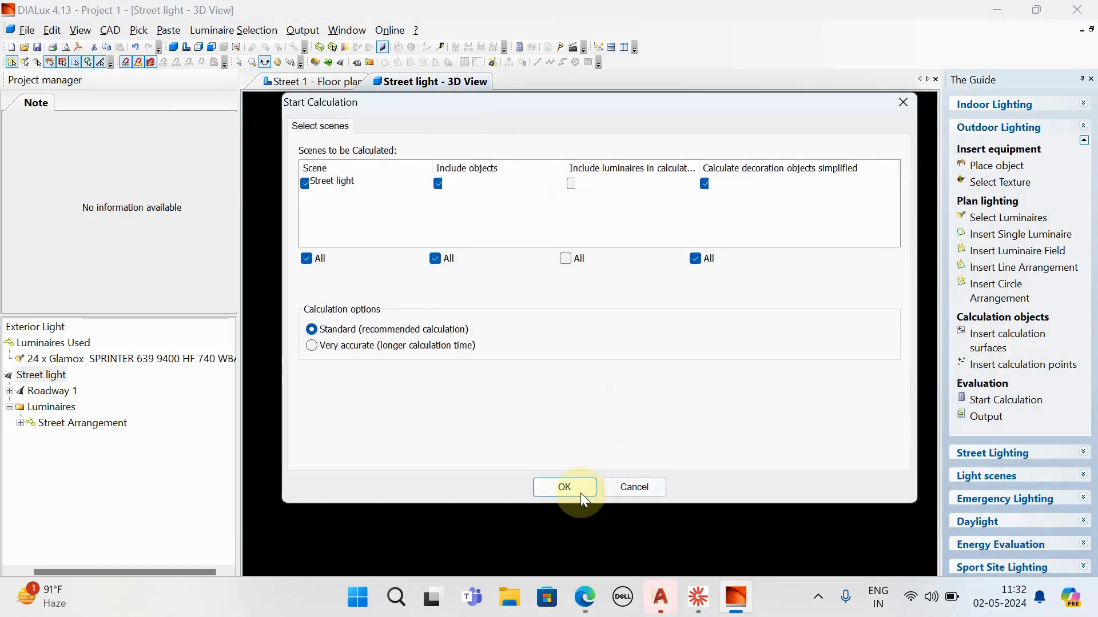
left_click(562, 484)
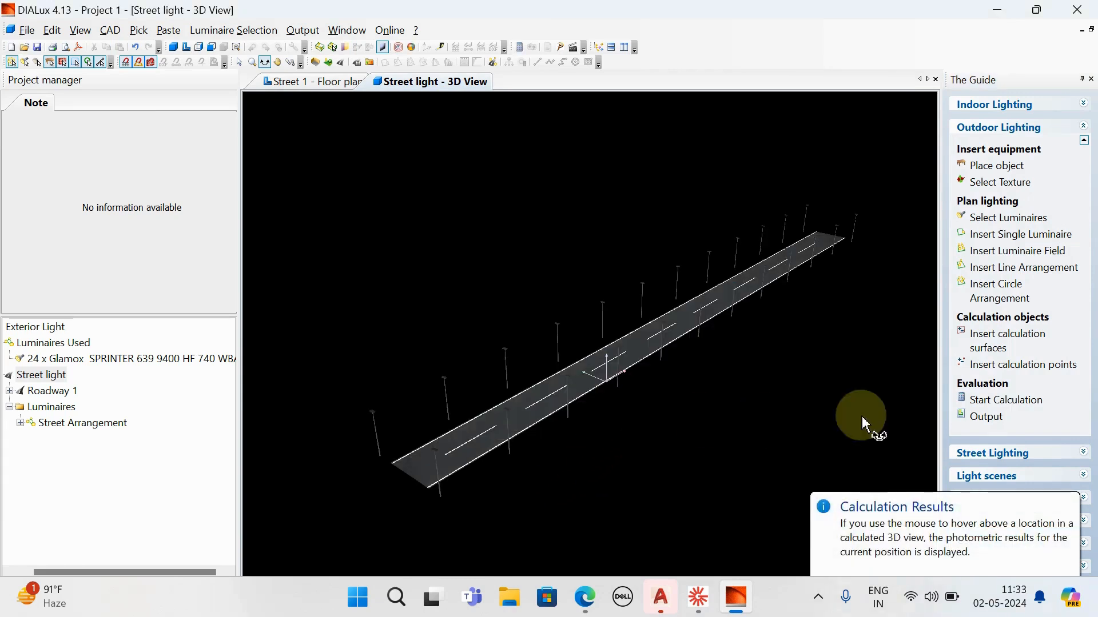
- Open the project's output list and expand the Street light results down to the entries of Valuation Field Roadway 1
left_click(988, 417)
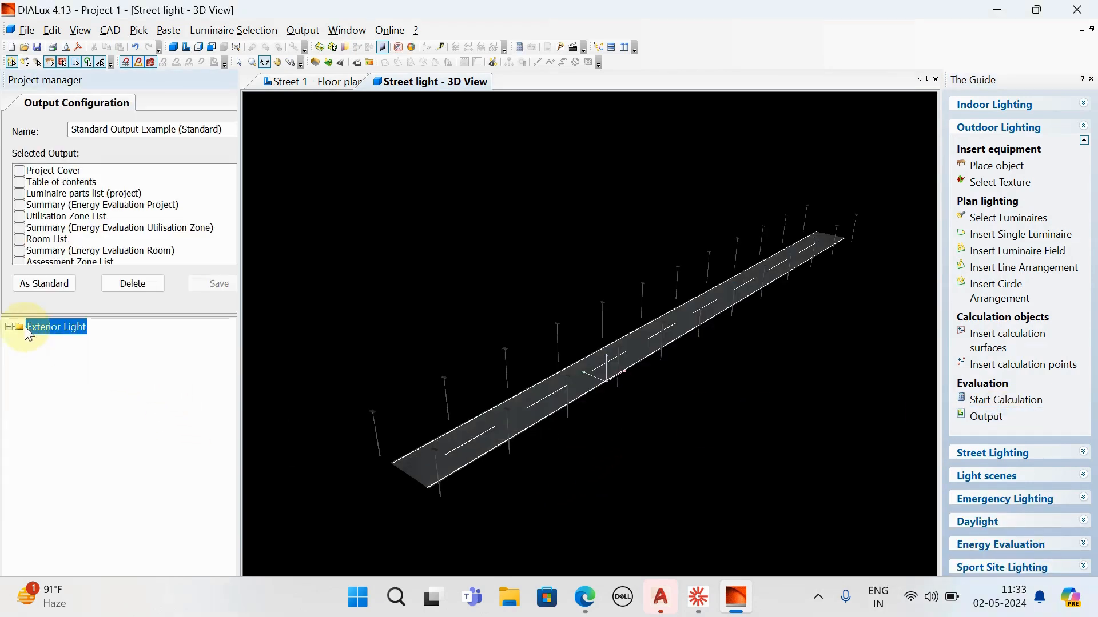
left_click(9, 327)
left_click(20, 407)
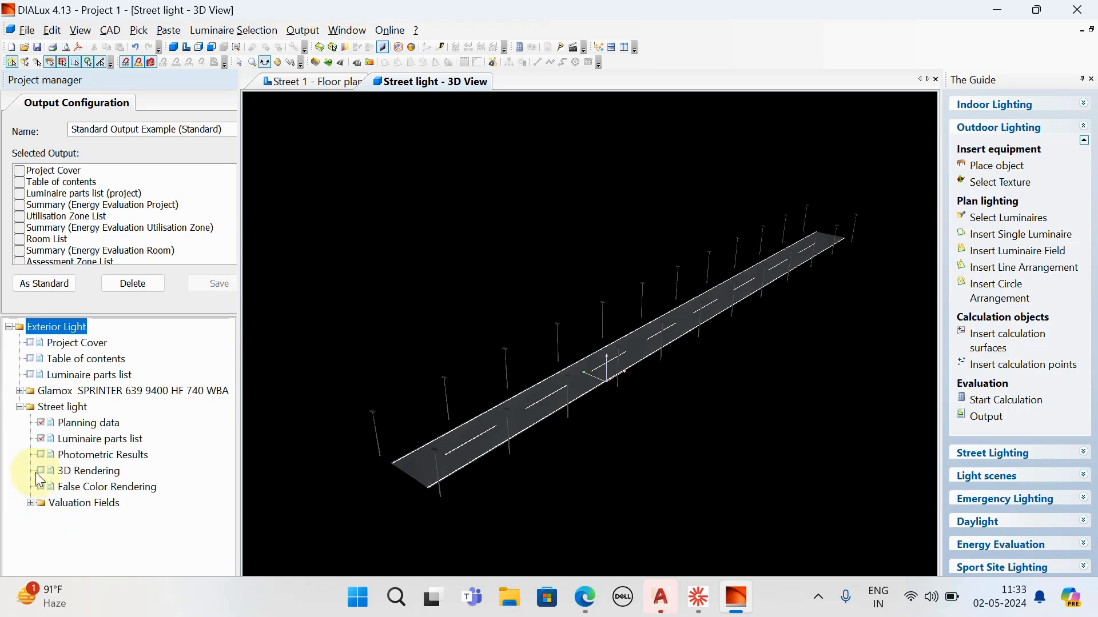
left_click(30, 502)
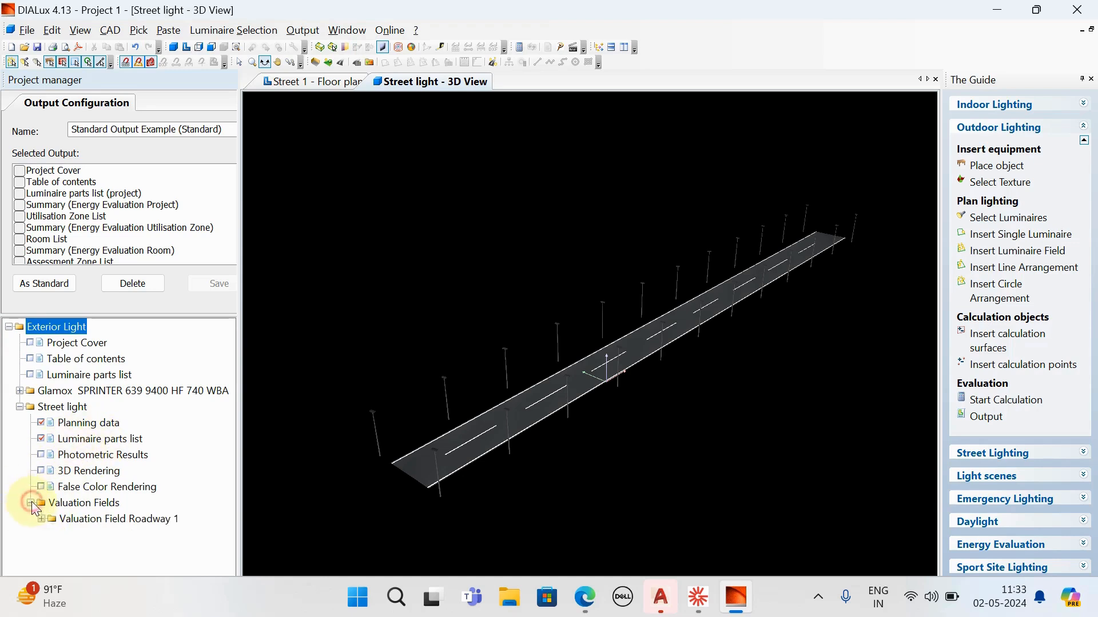
left_click(40, 517)
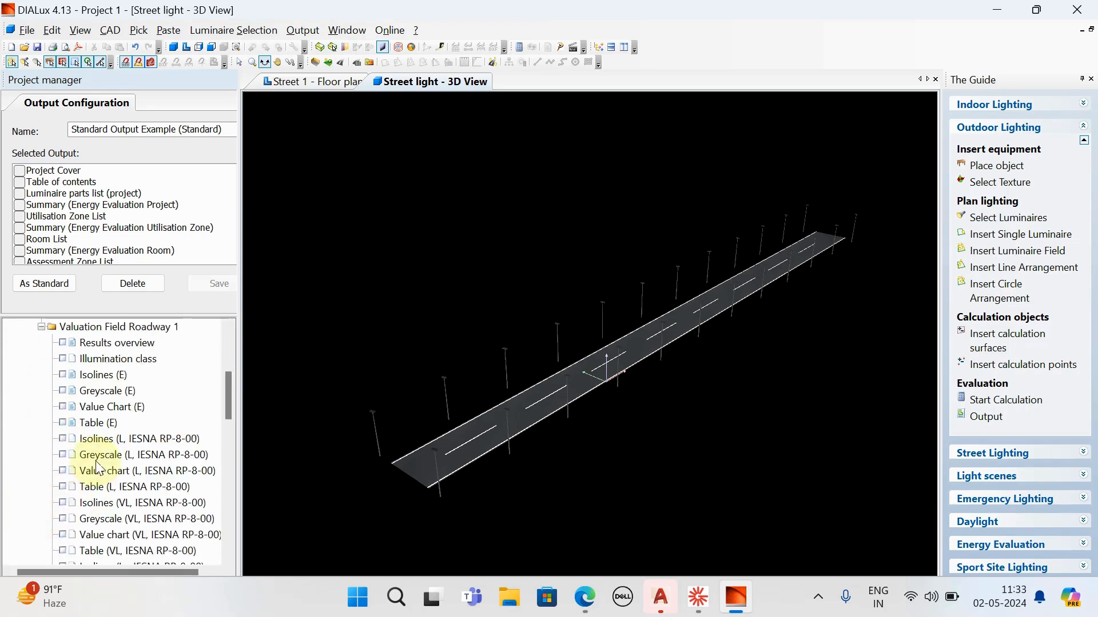
scroll(98, 468, "up", 1)
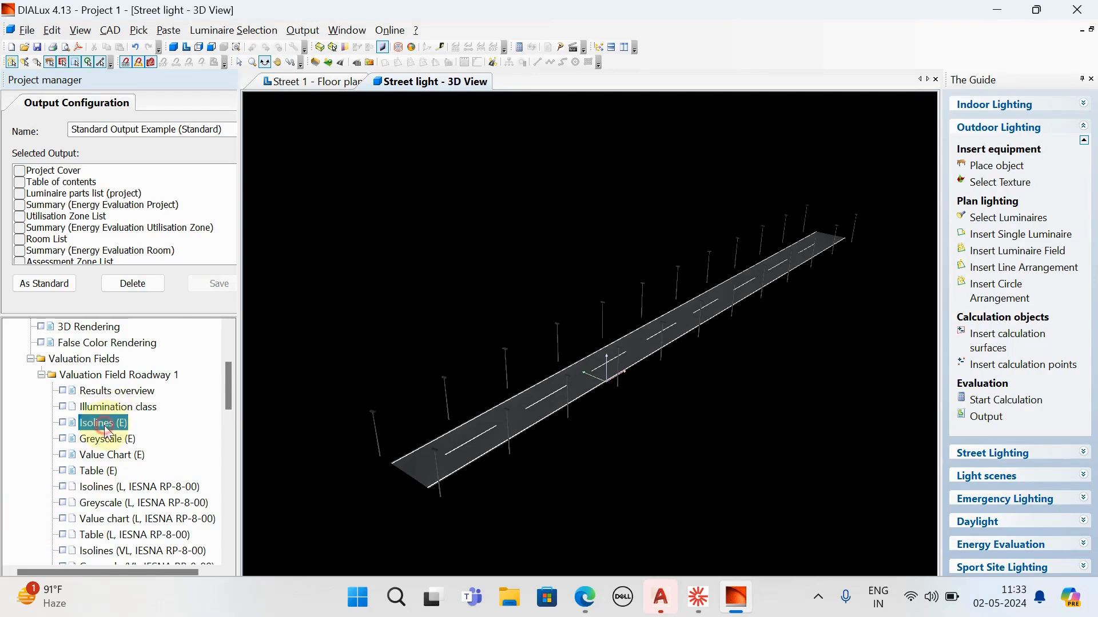
- View the Isolines (E) result of Valuation Field Roadway 1 and close it again
double_click(105, 427)
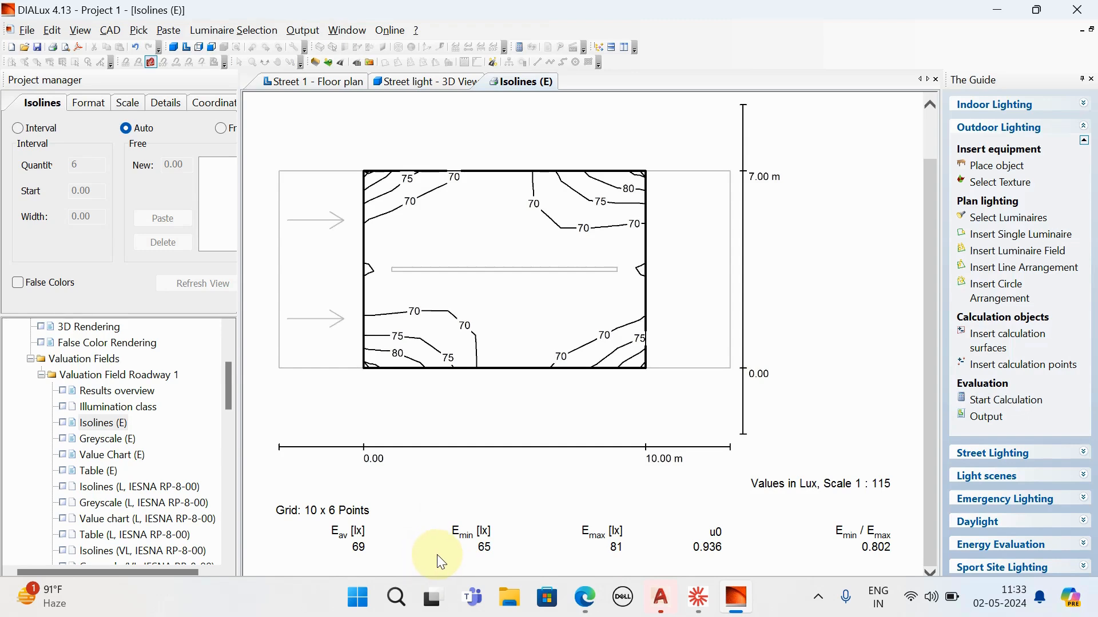
left_click(935, 79)
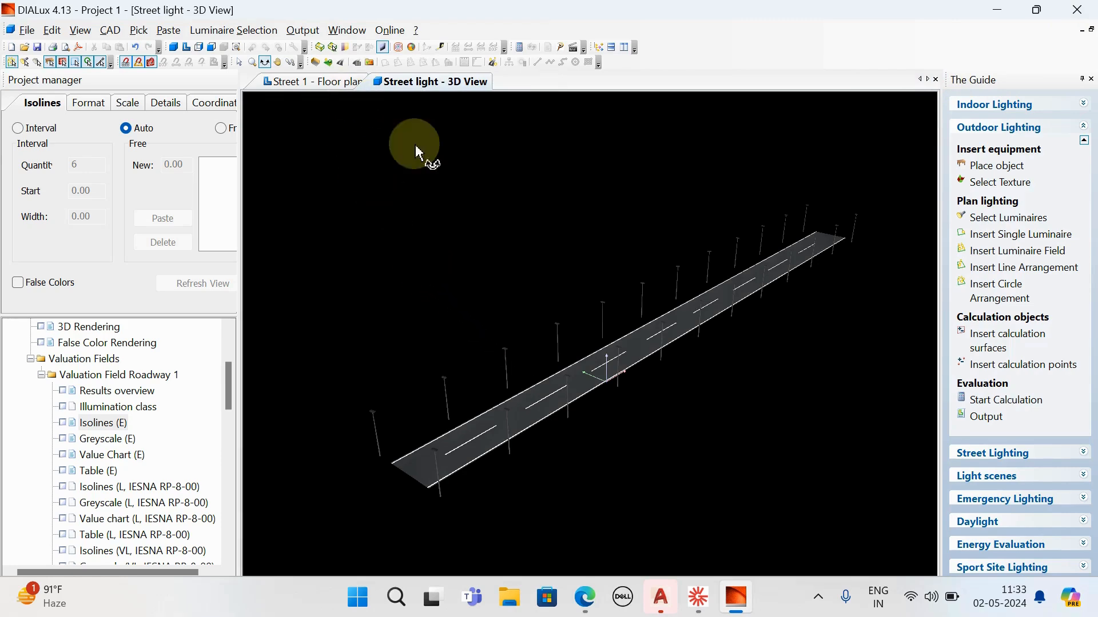
- Display the street's 3D view in false colours
left_click_drag(441, 308, 527, 303)
left_click_drag(559, 280, 410, 307)
scroll(485, 340, "up", 3)
left_click_drag(486, 341, 482, 299)
scroll(766, 375, "down", 5)
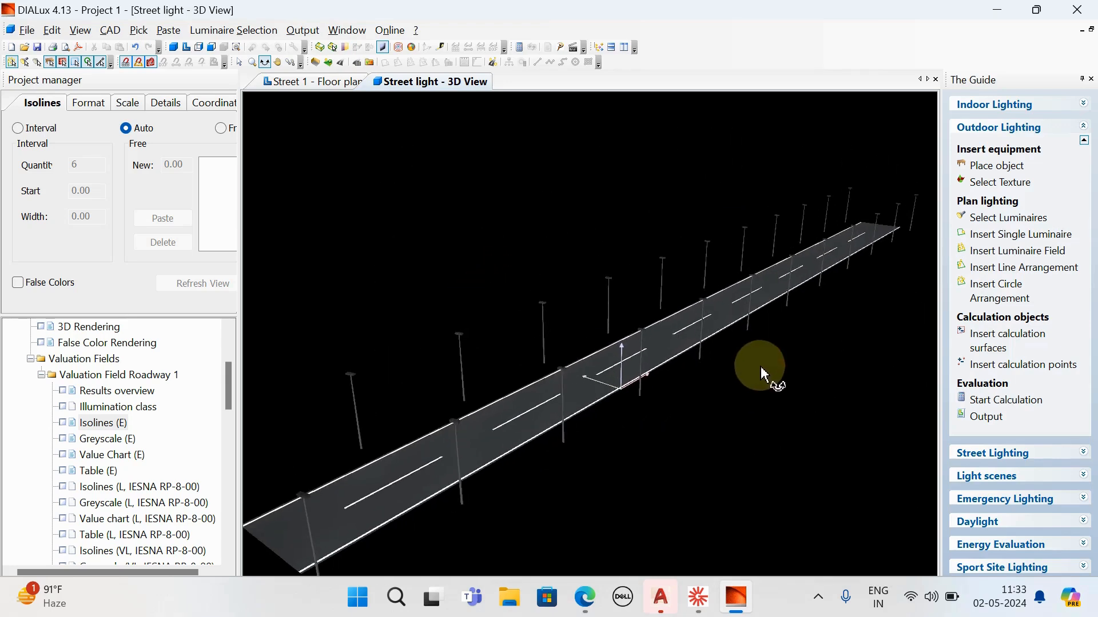
left_click(411, 48)
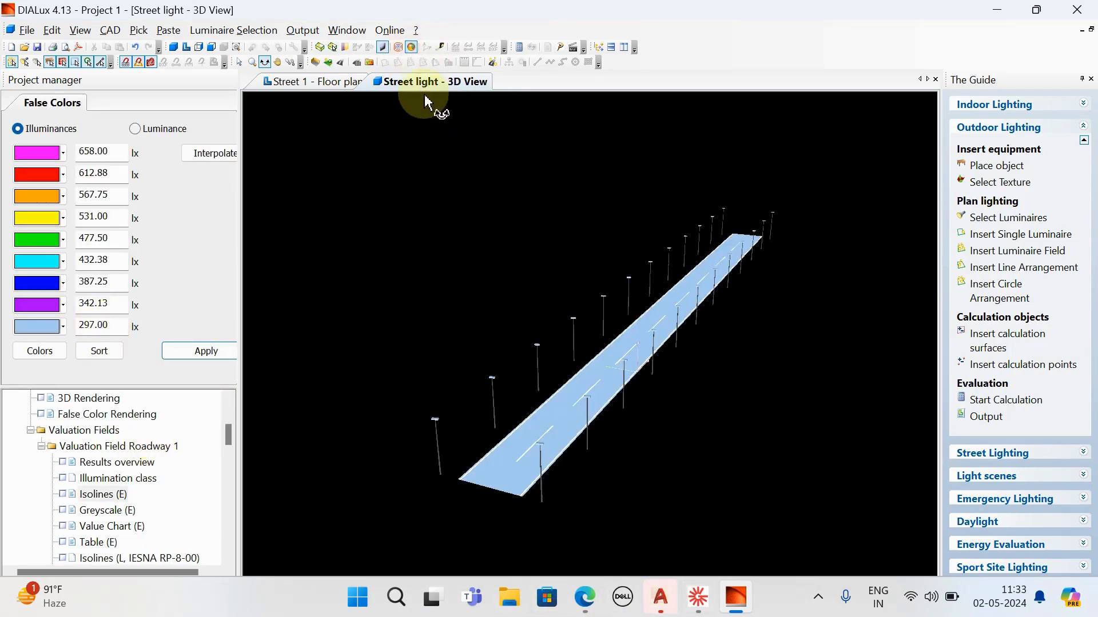
- Using the Isolines (E) result as reference, set the false colour illuminance range to 65–81 lx and interpolate the values between
scroll(98, 474, "down", 2)
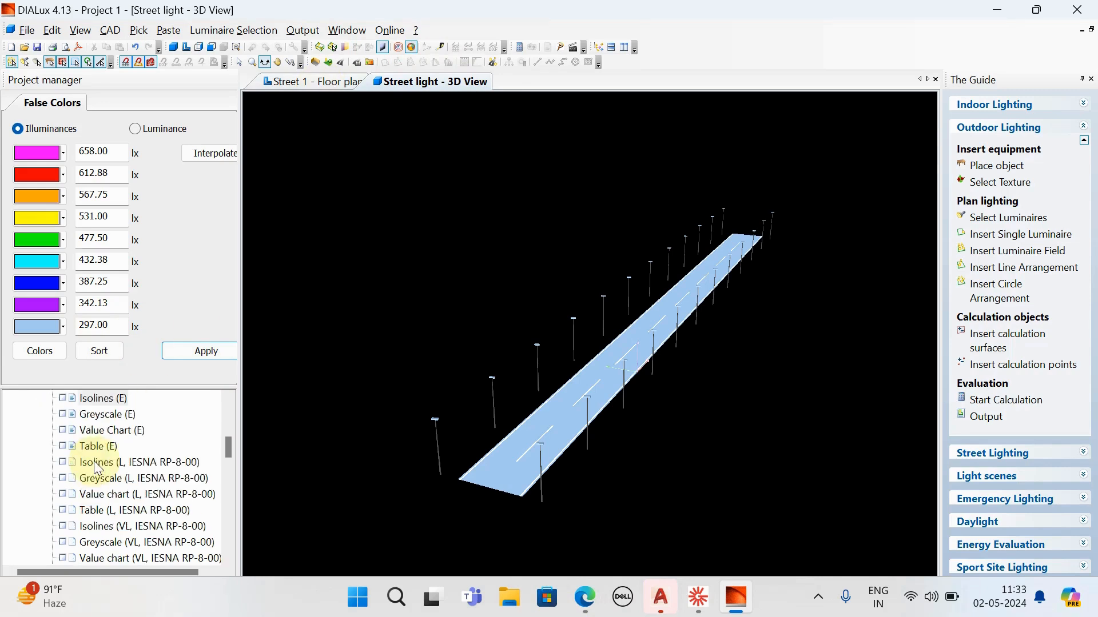
double_click(103, 400)
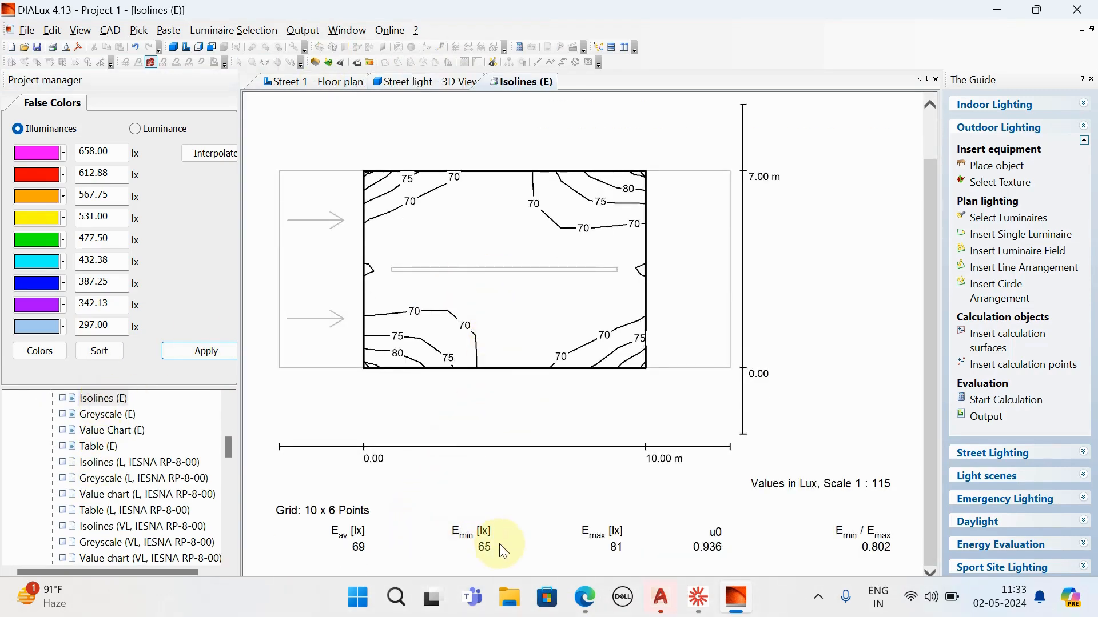
left_click(118, 325)
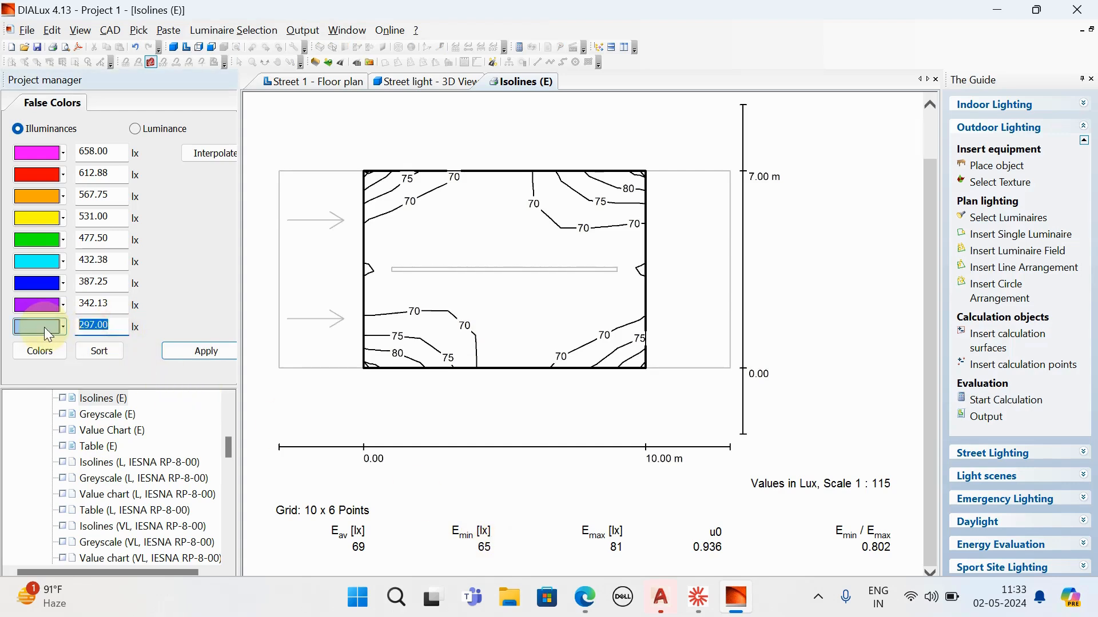
type("6")
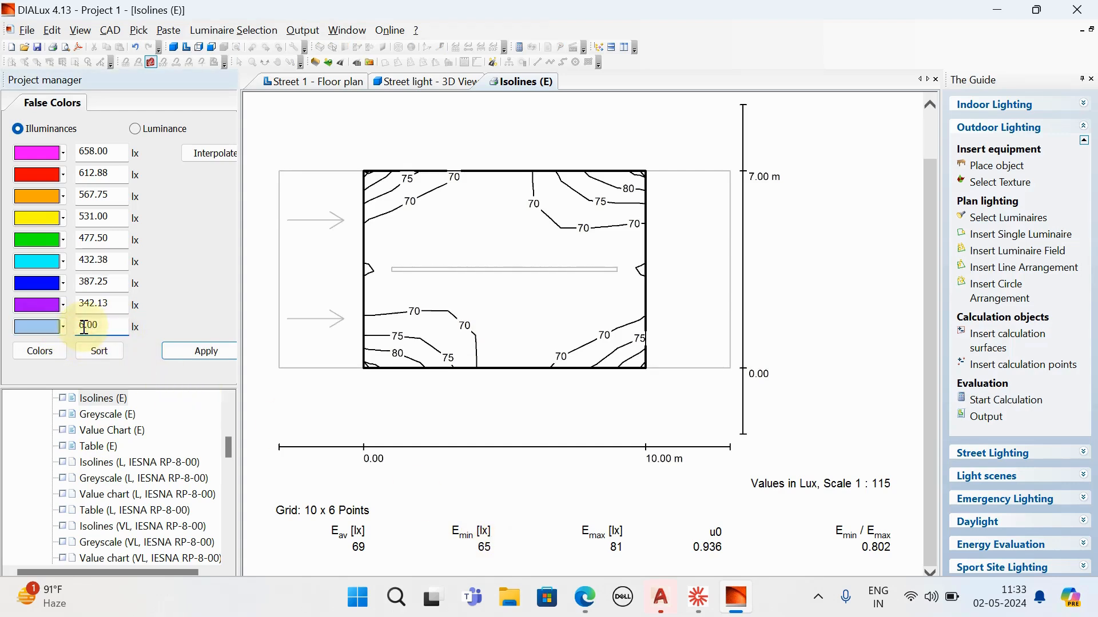
type("5")
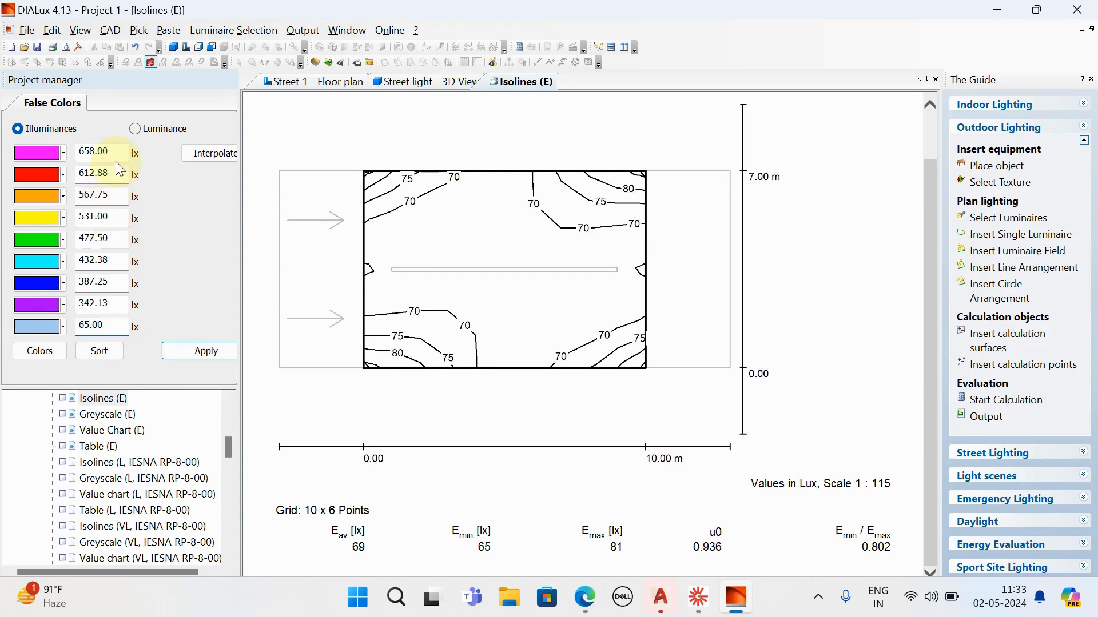
left_click_drag(117, 153, 76, 161)
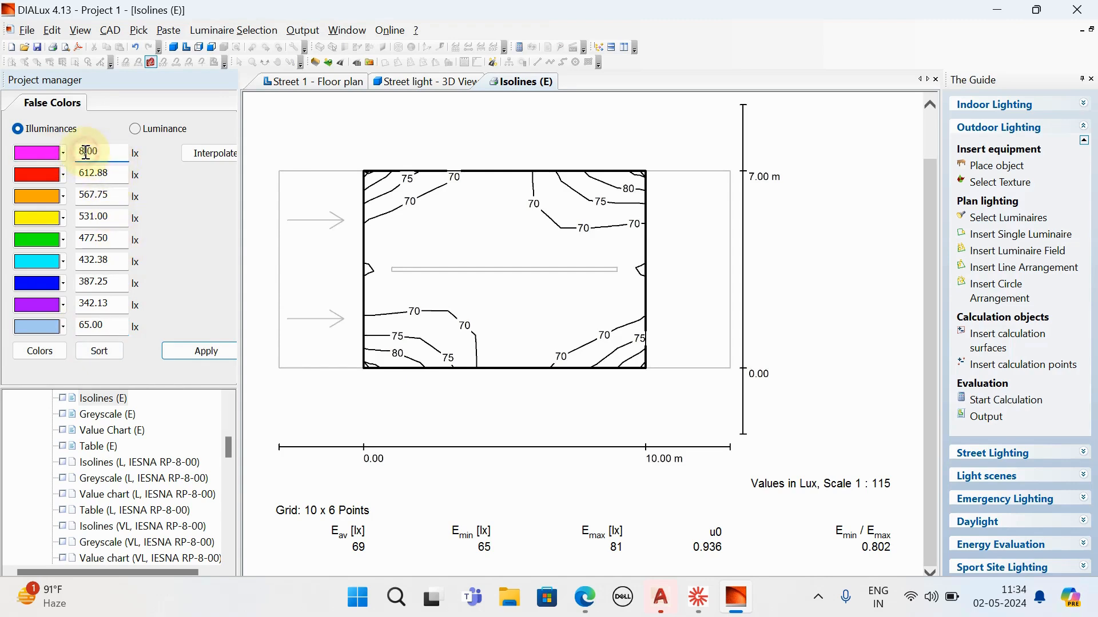
left_click(228, 166)
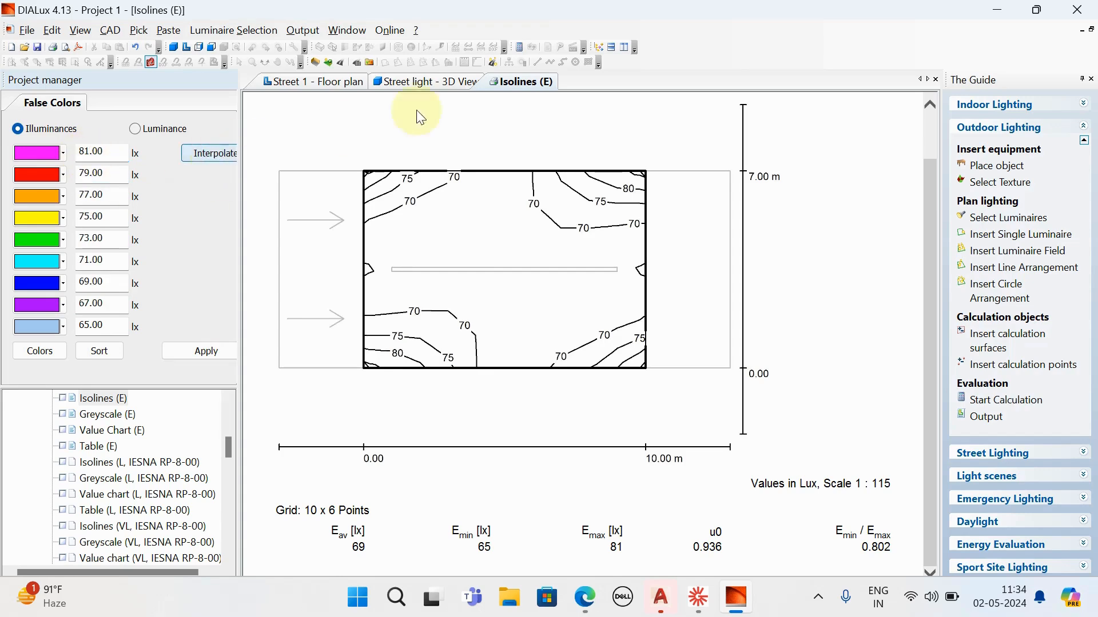
- Apply the interpolated false colour scale to the Street light 3D view and inspect the light distribution along the road from several angles
left_click(444, 86)
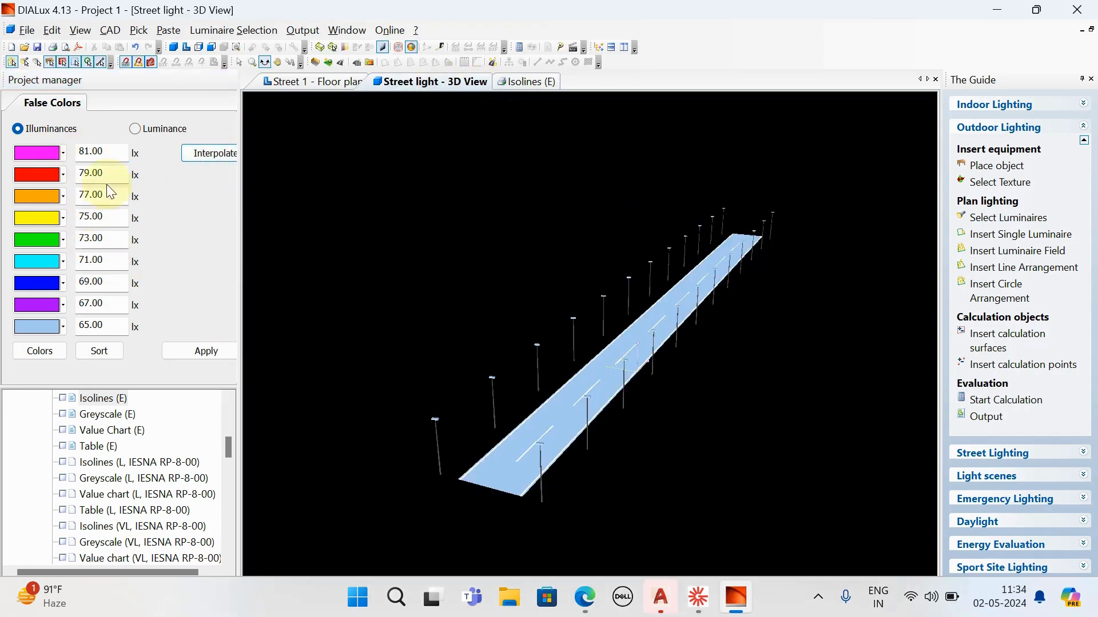
left_click(526, 82)
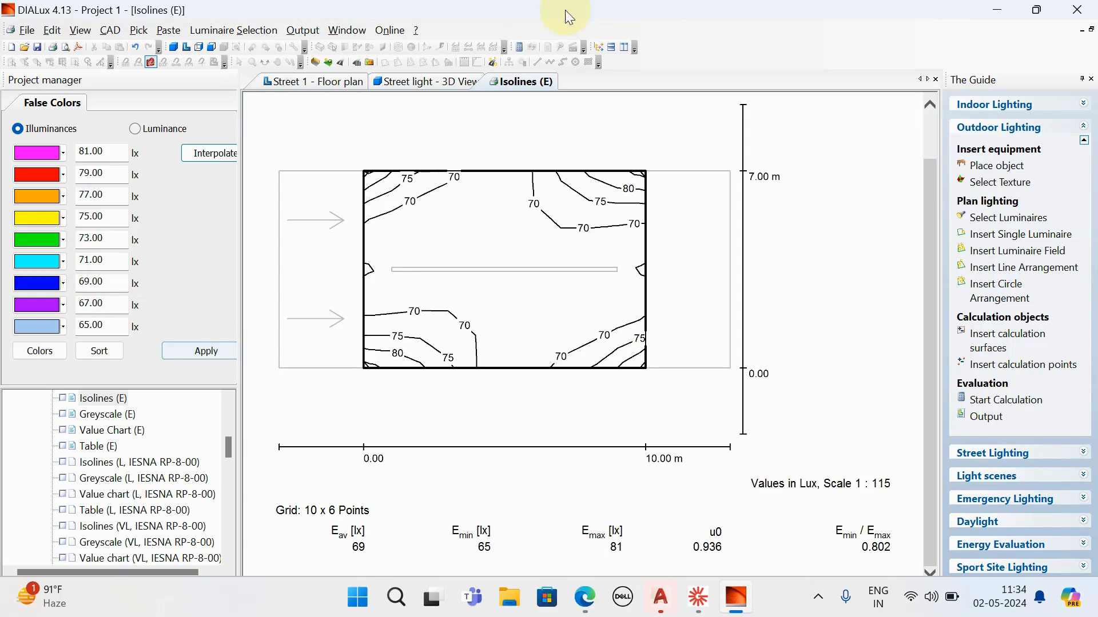
left_click(440, 82)
left_click(216, 351)
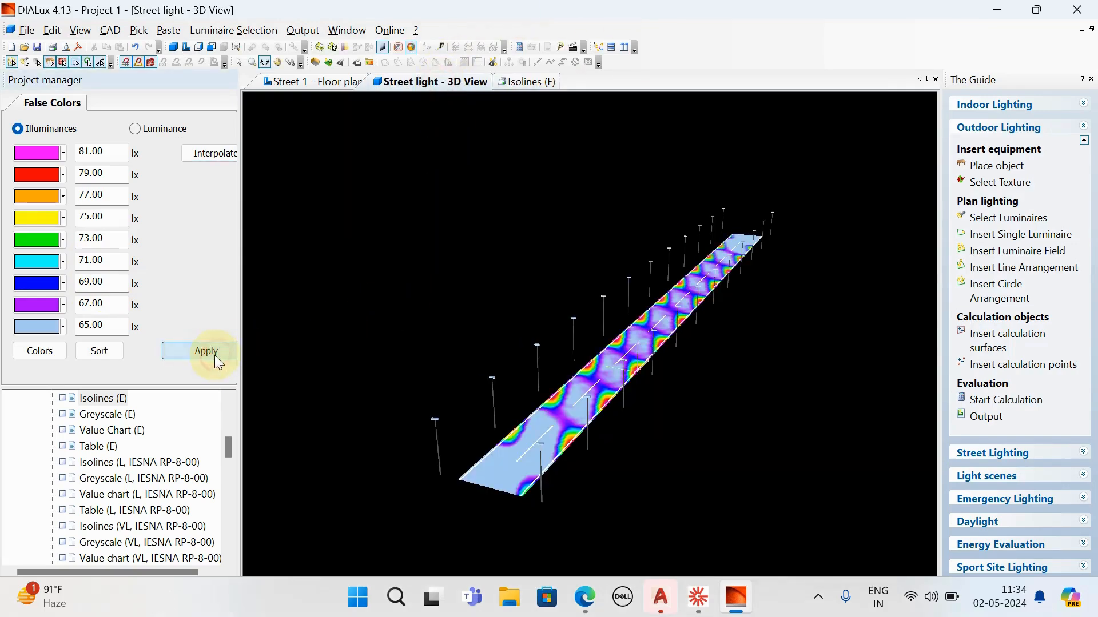
left_click_drag(430, 440, 520, 468)
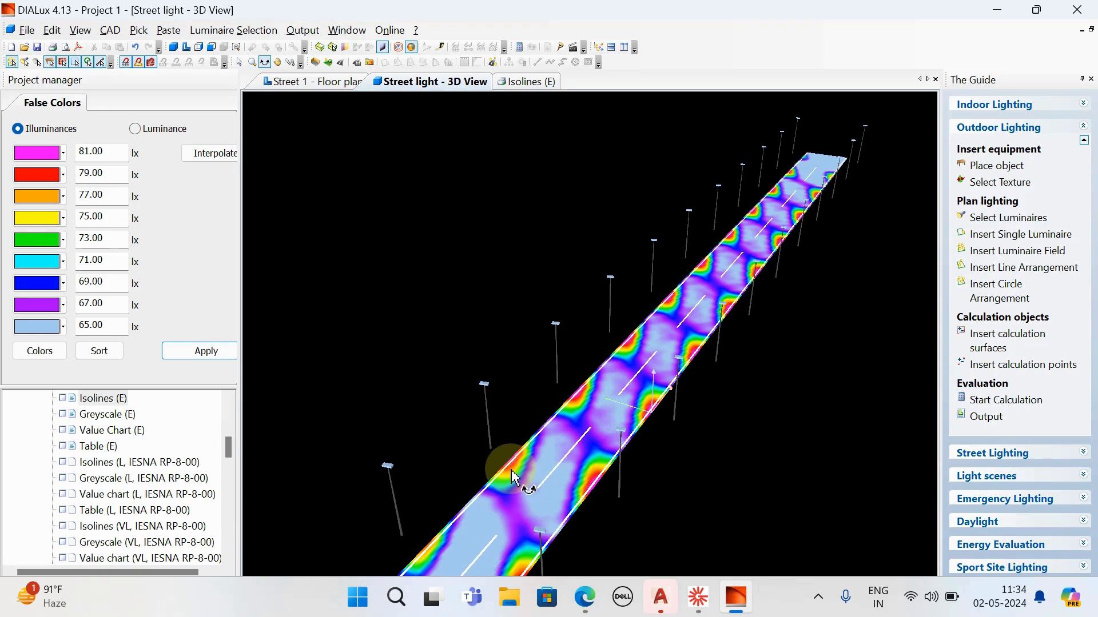
scroll(490, 481, "up", 3)
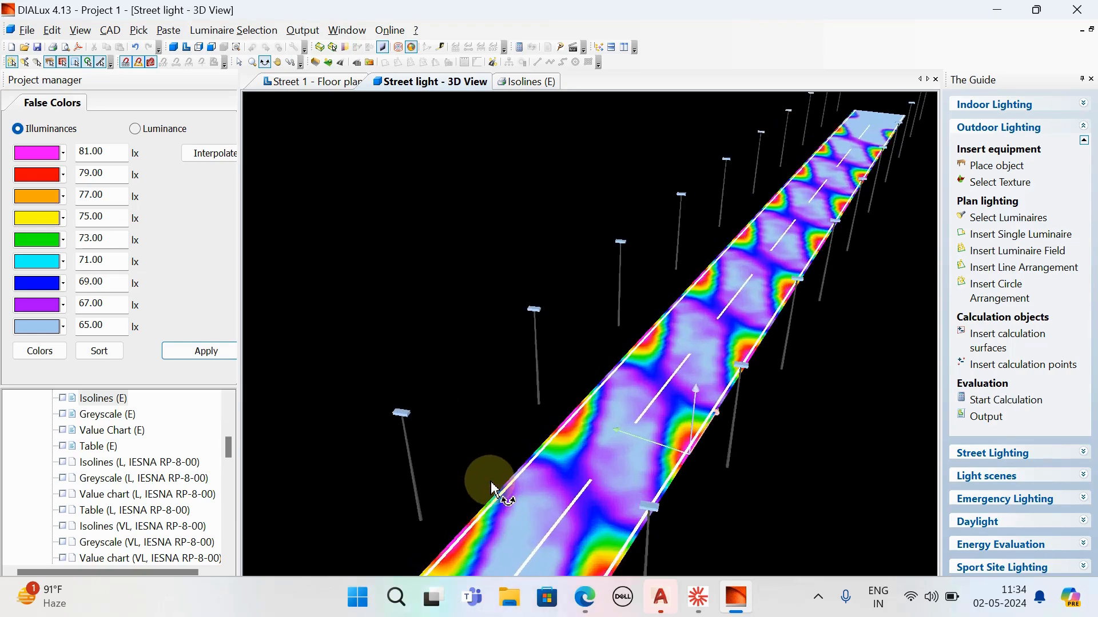
left_click_drag(482, 472, 607, 500)
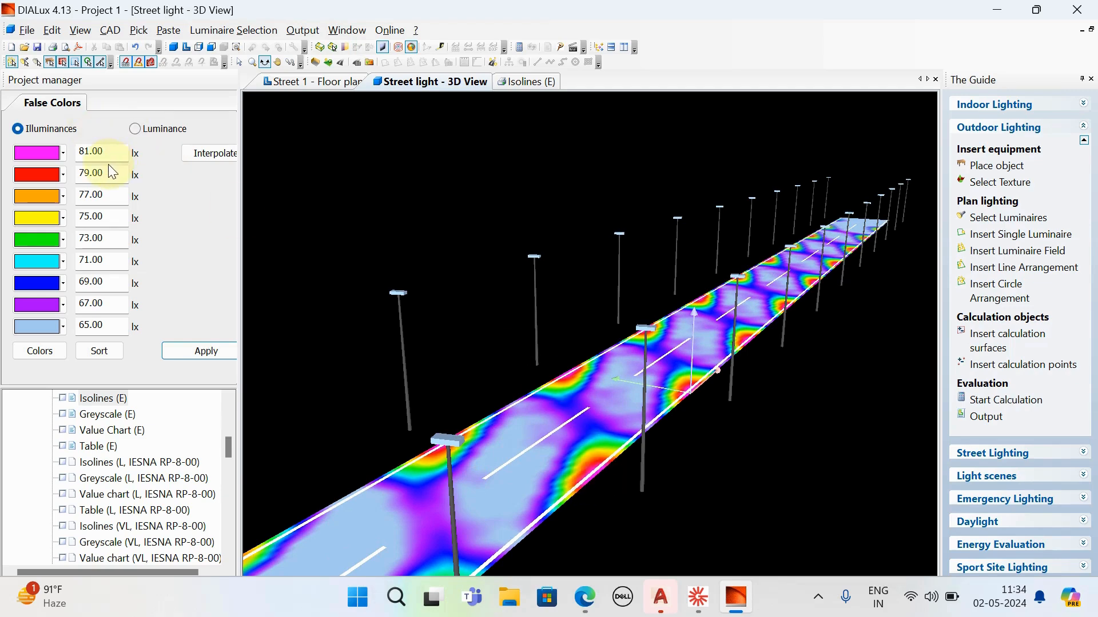
left_click_drag(633, 466, 564, 464)
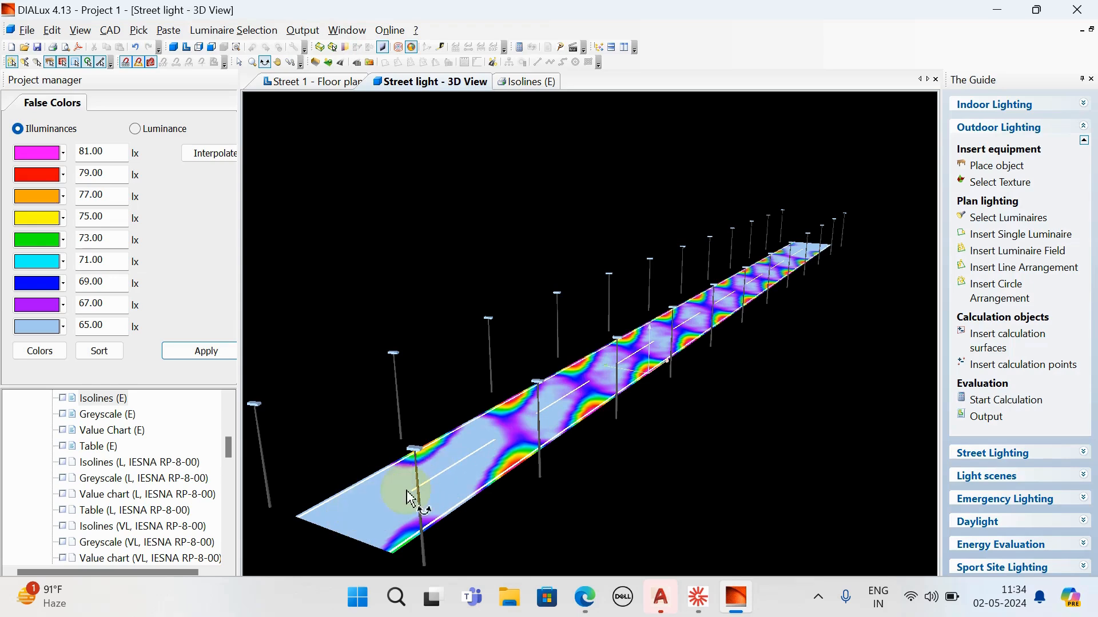
mouse_move(667, 379)
left_mouse_down()
mouse_move(669, 408)
mouse_move(643, 386)
mouse_move(686, 393)
mouse_move(679, 382)
left_mouse_up()
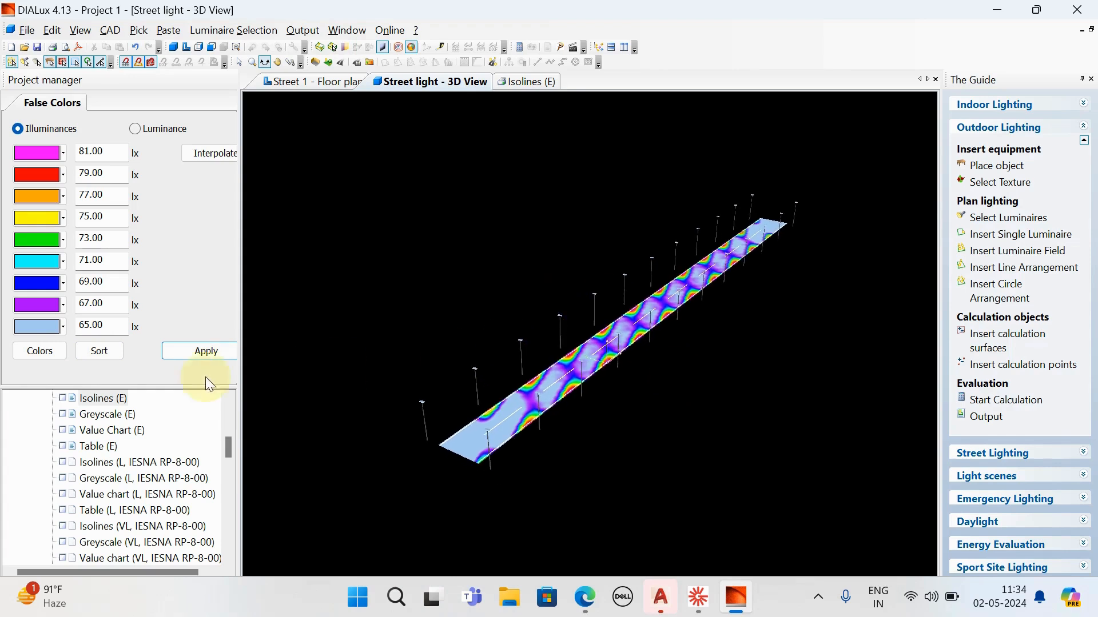
- Include 3D Rendering and False Color Rendering in the Street light output
scroll(127, 469, "up", 3)
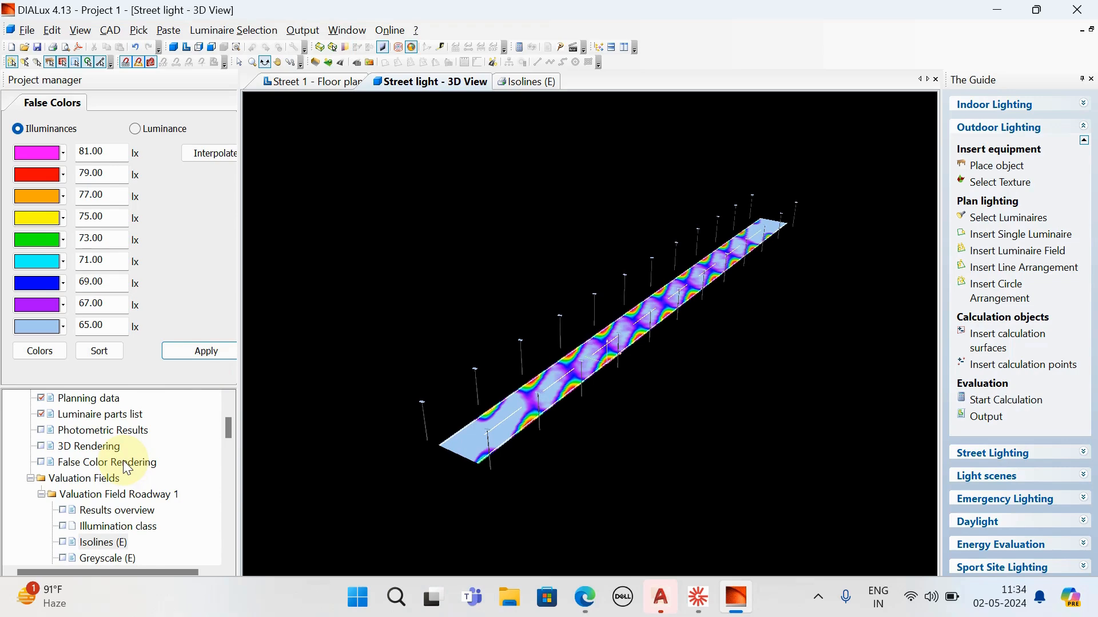
scroll(126, 466, "up", 2)
scroll(126, 466, "down", 2)
scroll(126, 466, "up", 1)
scroll(123, 461, "up", 1)
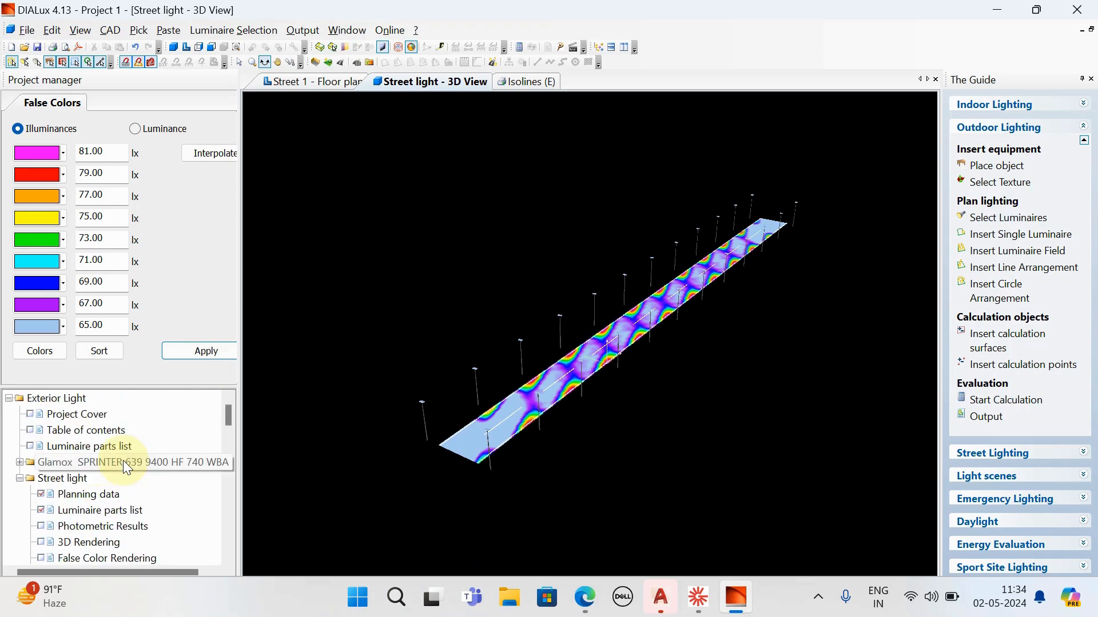
scroll(70, 435, "down", 2)
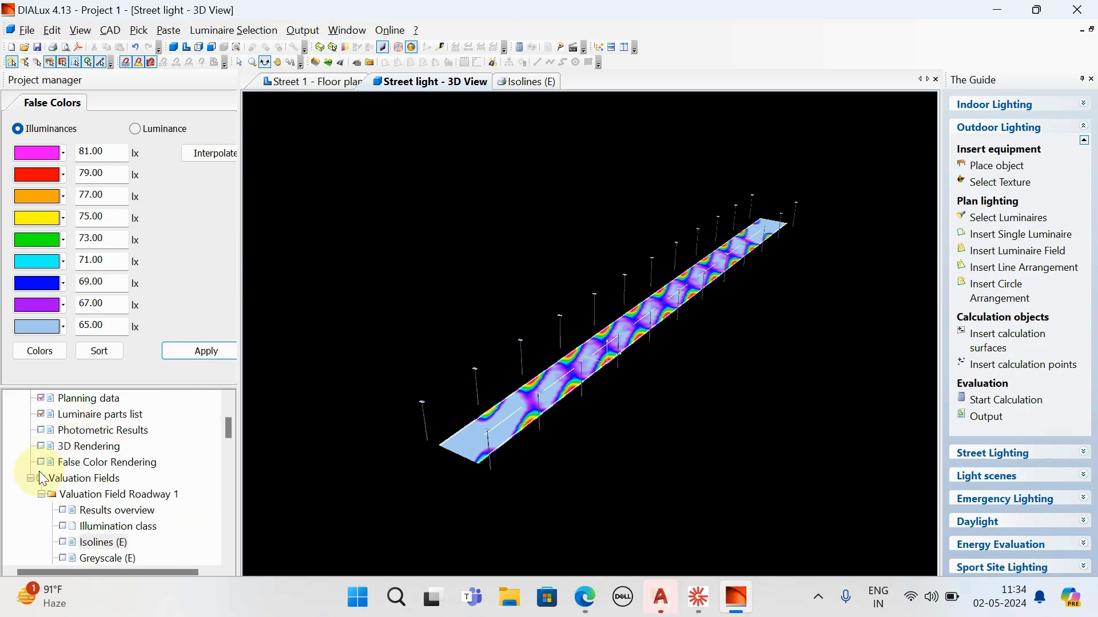
left_click(40, 446)
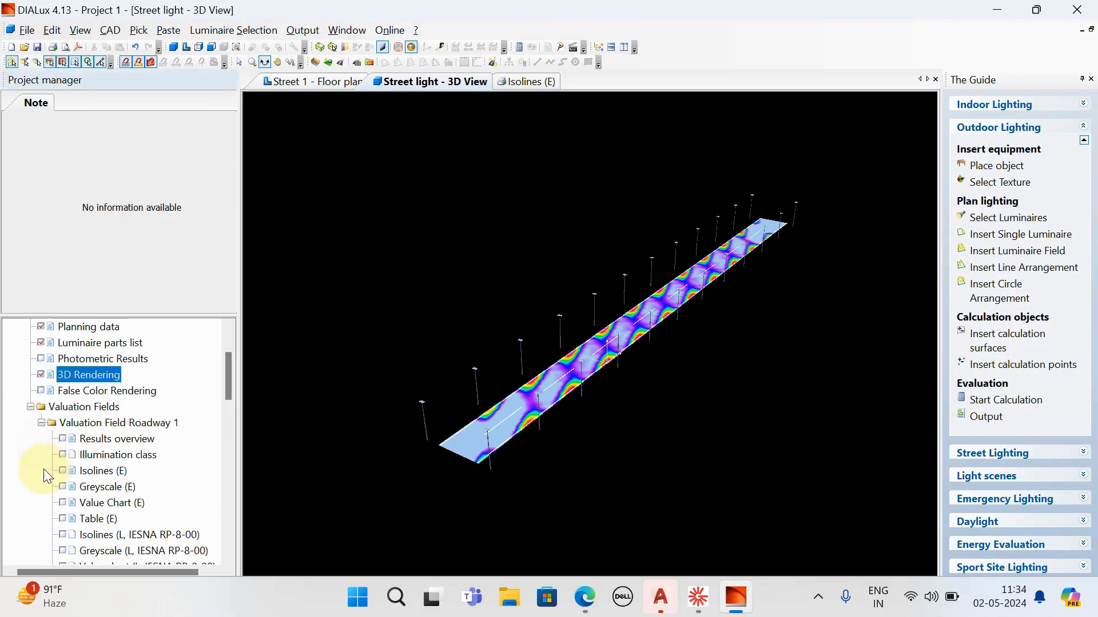
left_click(40, 391)
scroll(78, 440, "up", 2)
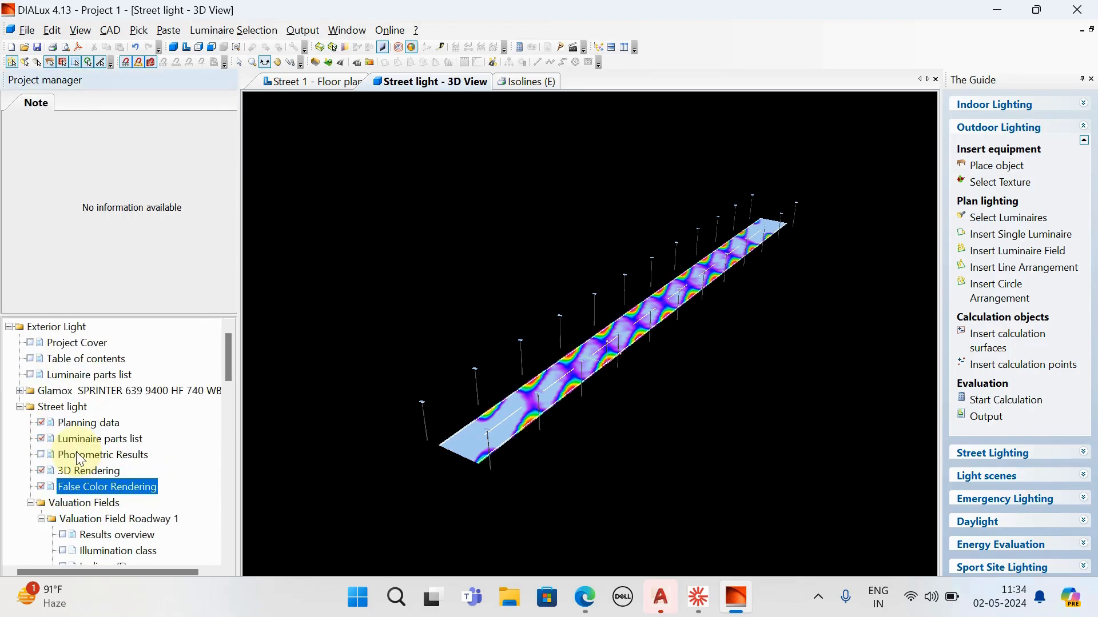
- Print all pages of the output with Microsoft Print to PDF
left_click(29, 30)
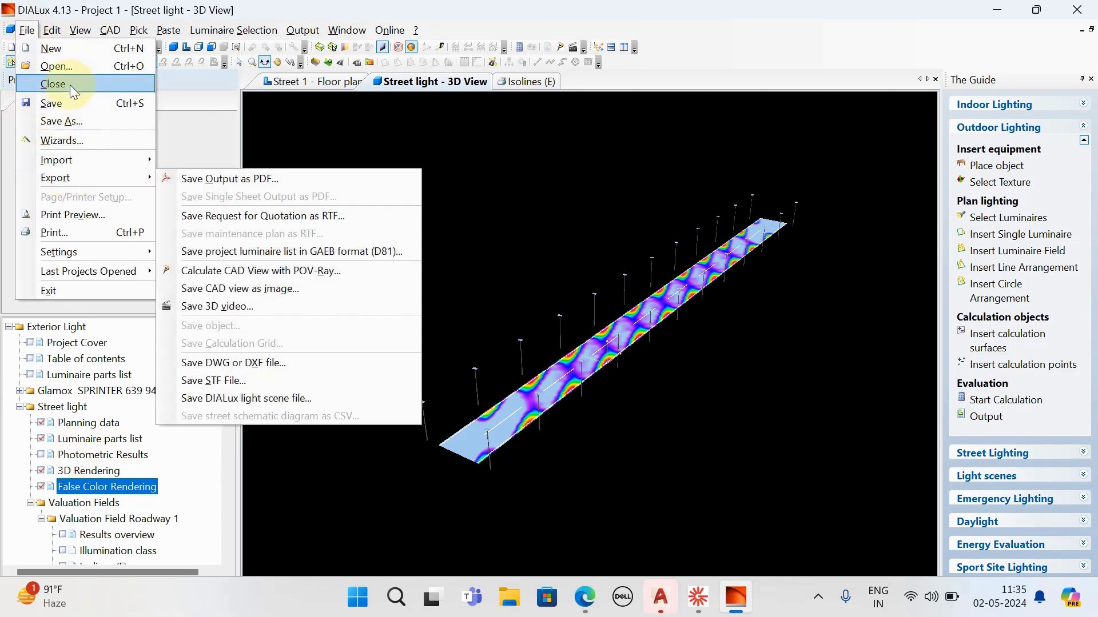
left_click(60, 236)
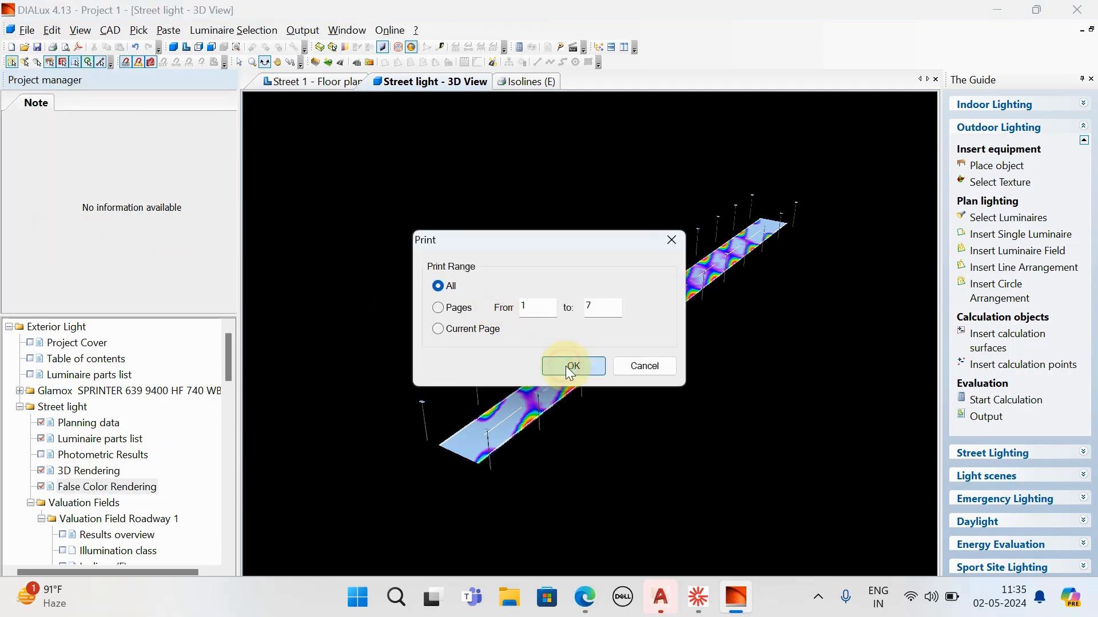
left_click(569, 367)
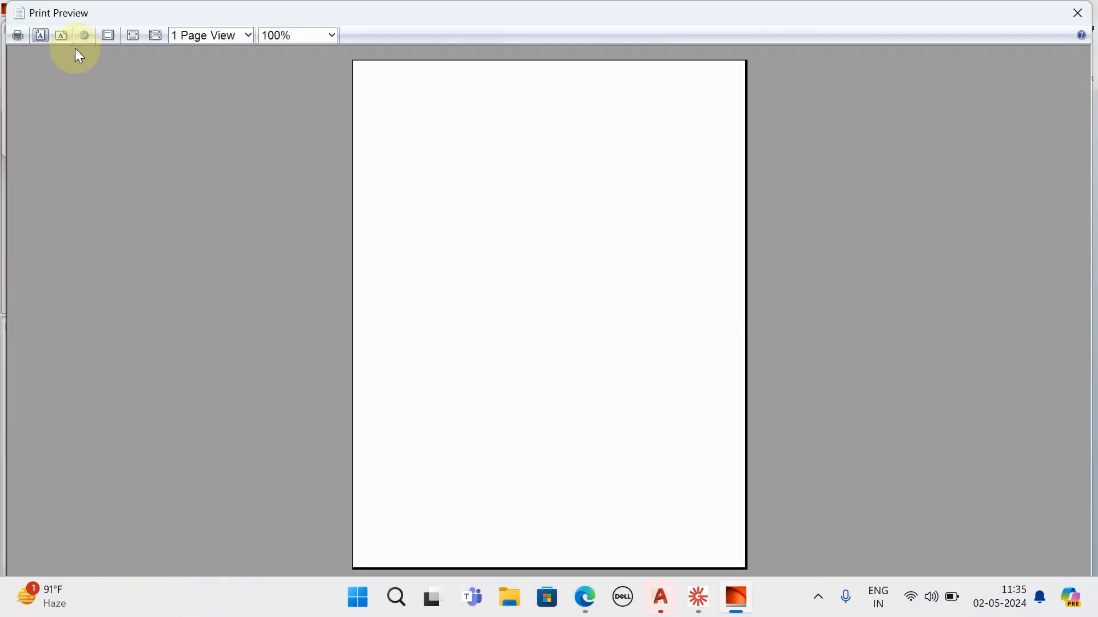
left_click(18, 35)
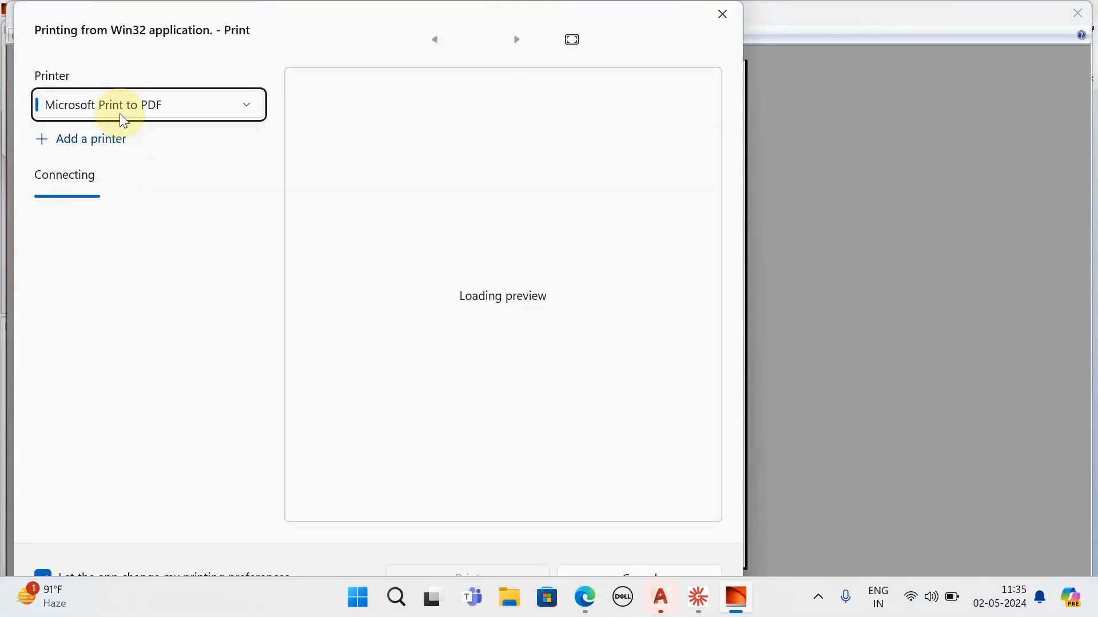
left_click(467, 571)
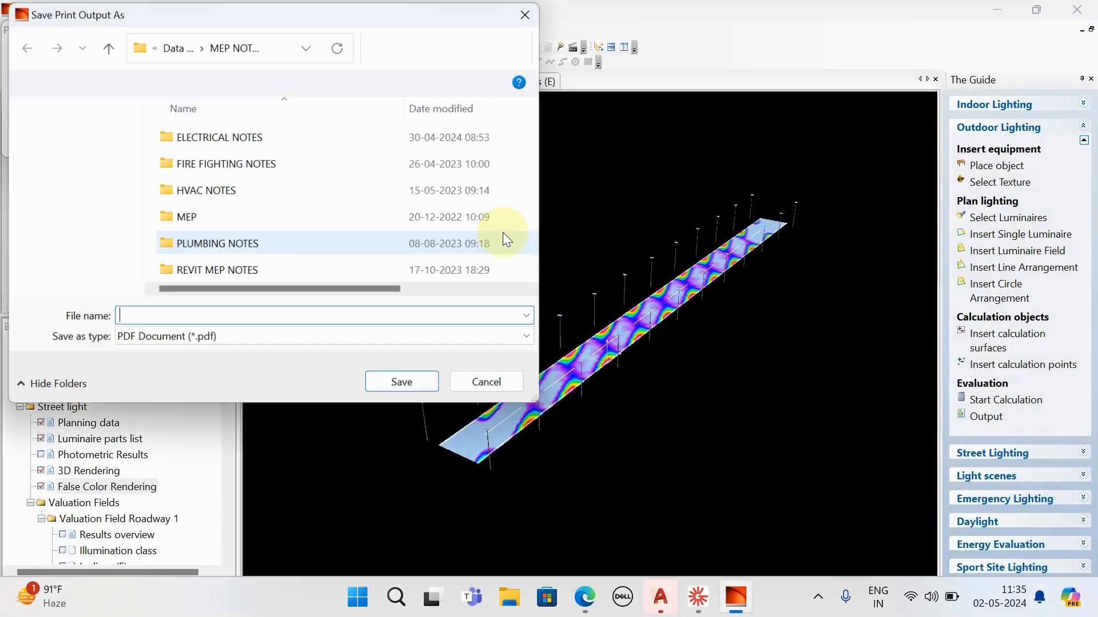
- Save the print output as a PDF in the MEP NOTES folder on drive D, with a file name beginning with "Exterior"
left_click(81, 229)
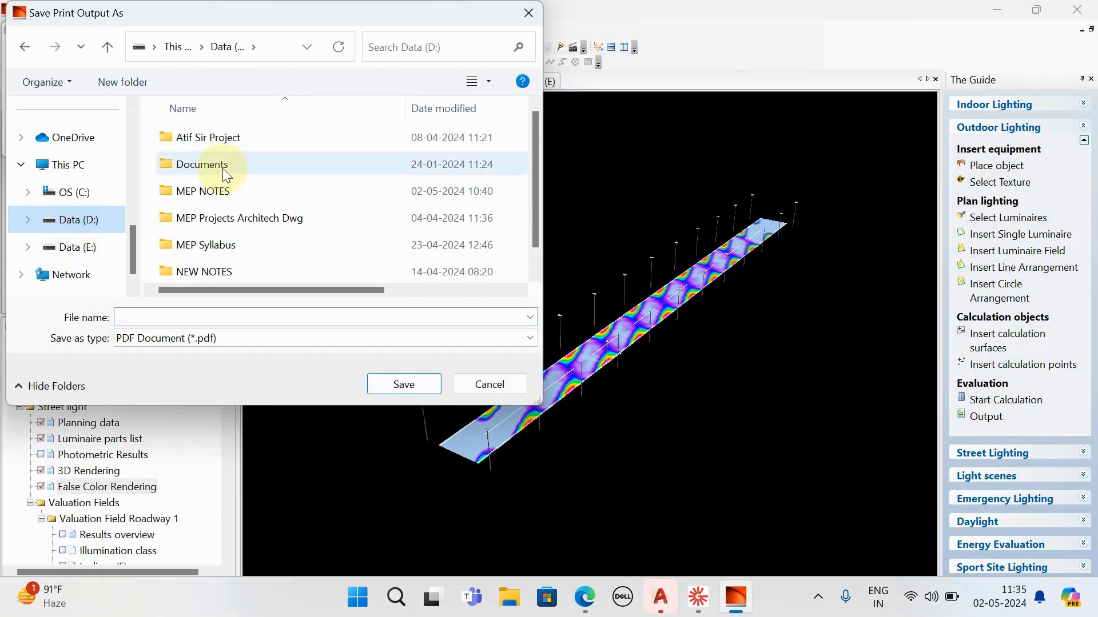
scroll(215, 237, "down", 1)
left_click(217, 165)
double_click(218, 165)
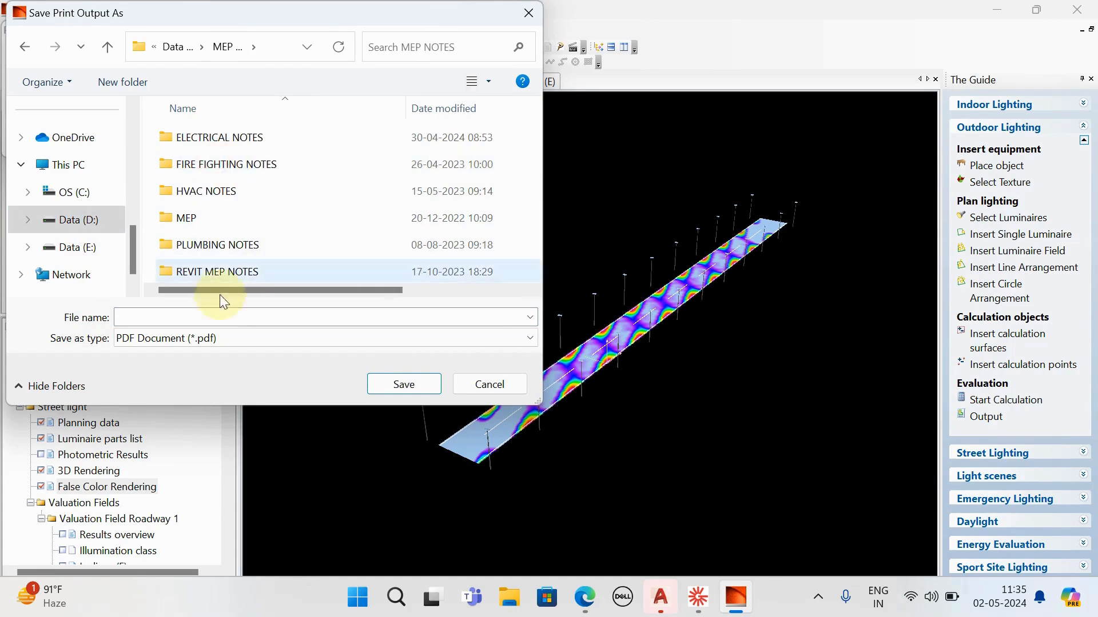
left_click(197, 317)
type("Exterior")
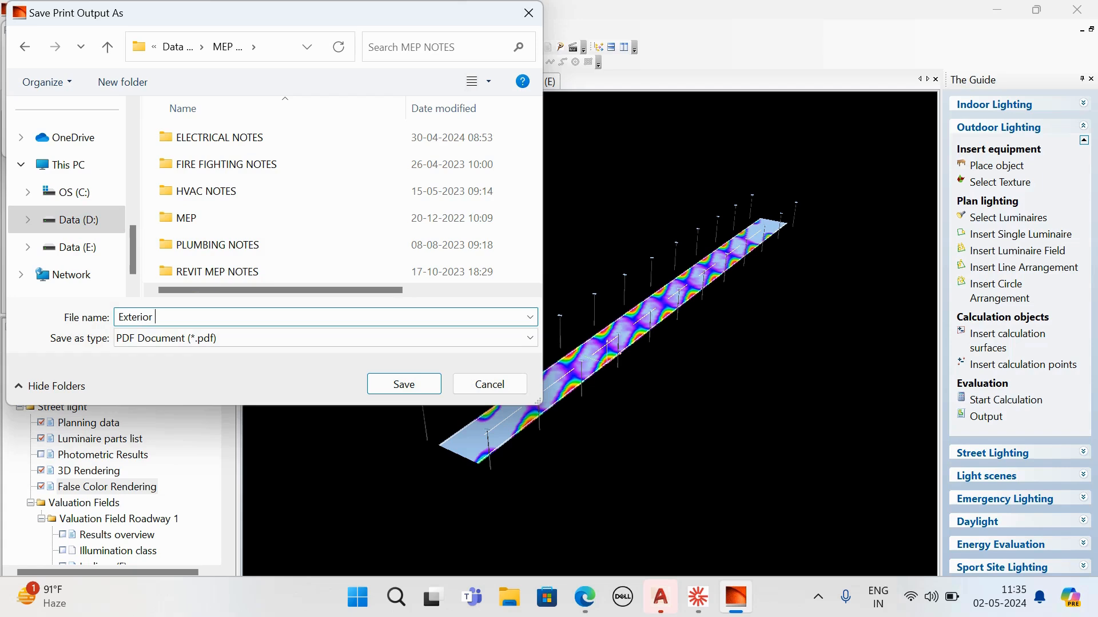
type("t")
key("BackSpace")
key("BackSpace")
key("BackSpace")
left_click(402, 383)
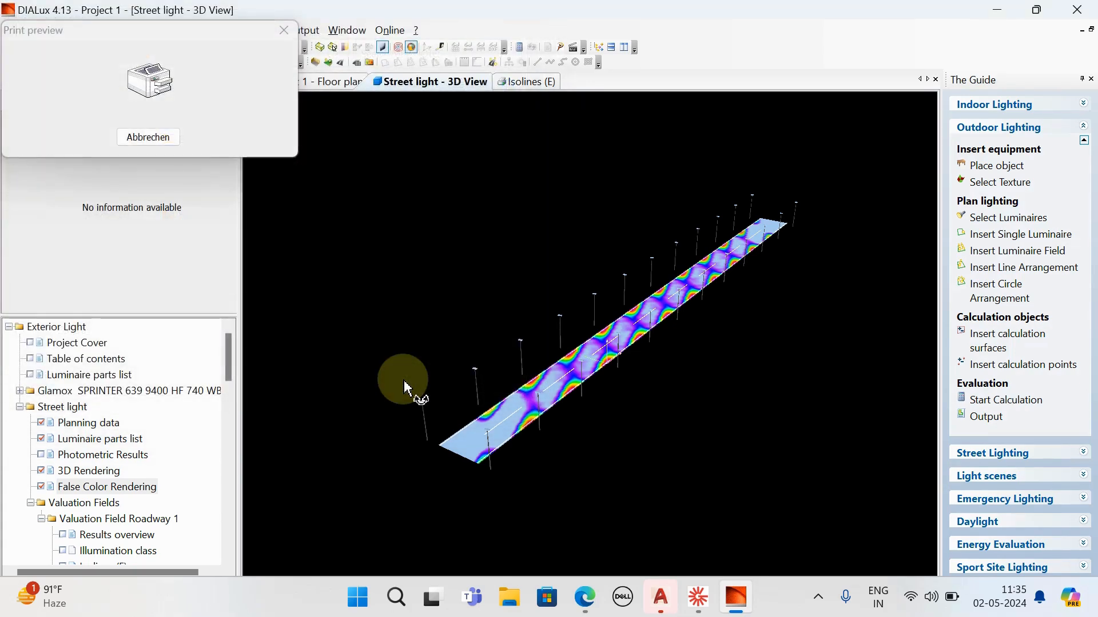
- Open the exported Street Light PDF from the MEP NOTES folder on drive D using File Explorer
left_click(511, 607)
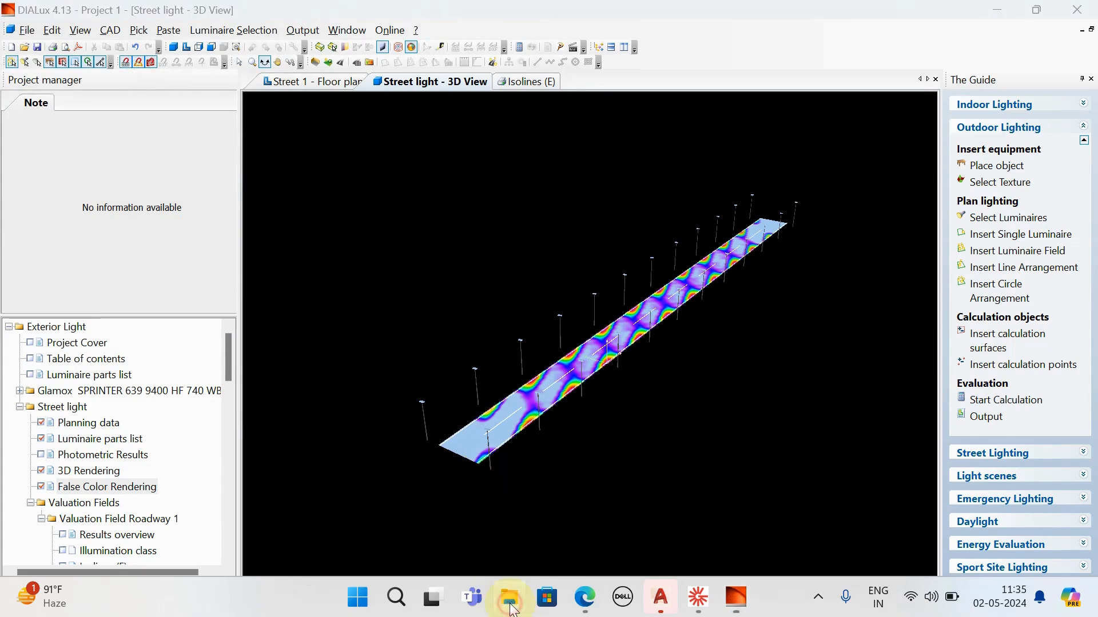
scroll(85, 310, "down", 3)
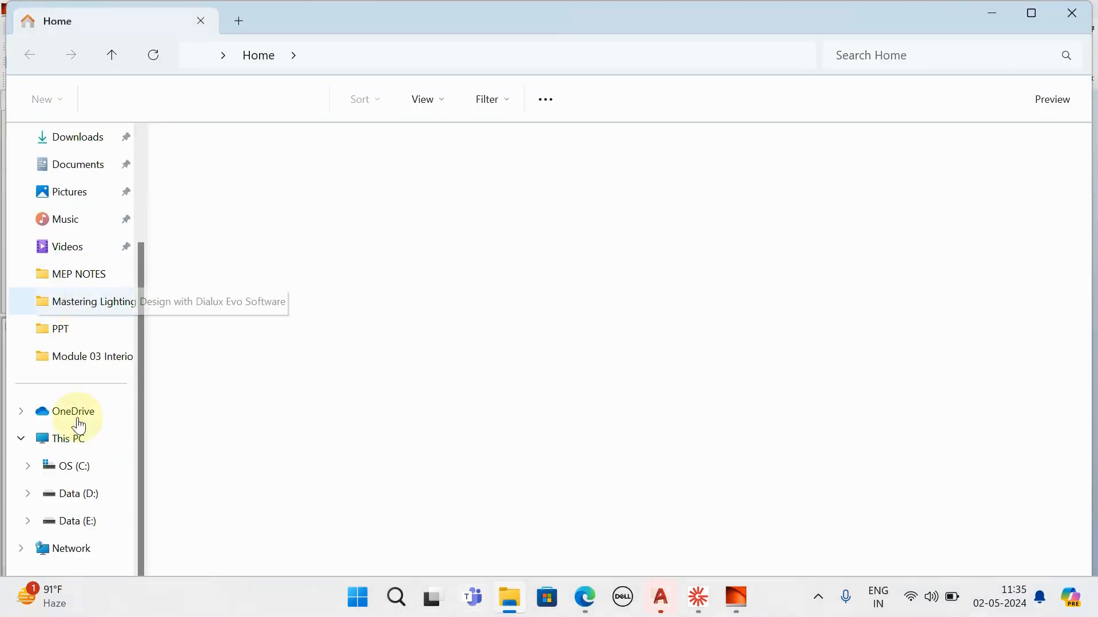
left_click(85, 491)
double_click(255, 216)
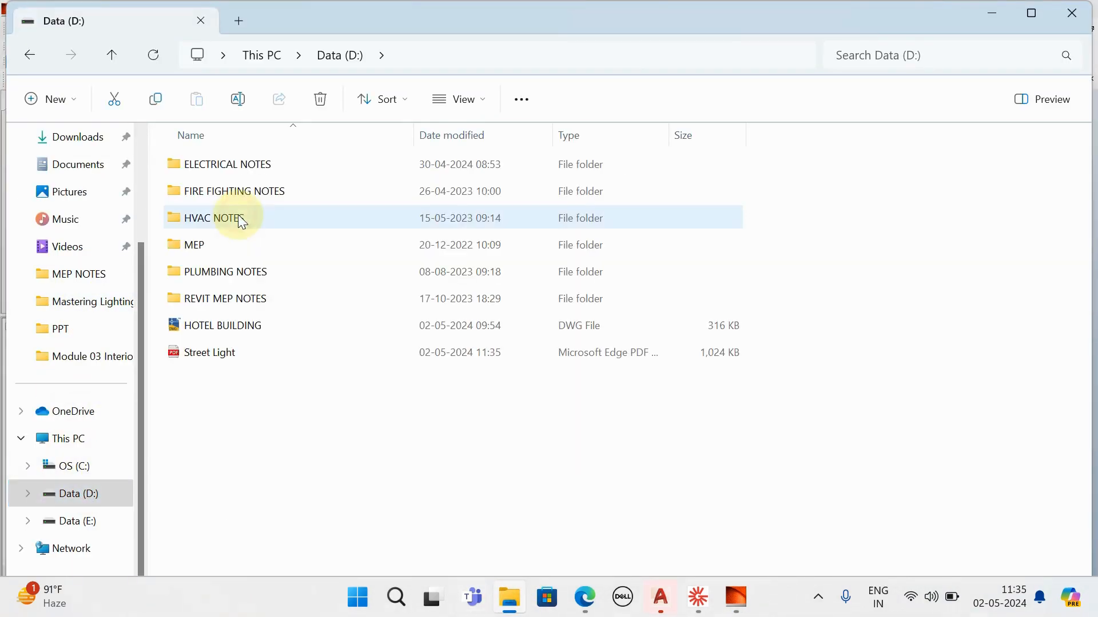
left_click(220, 360)
left_click(221, 366)
double_click(218, 358)
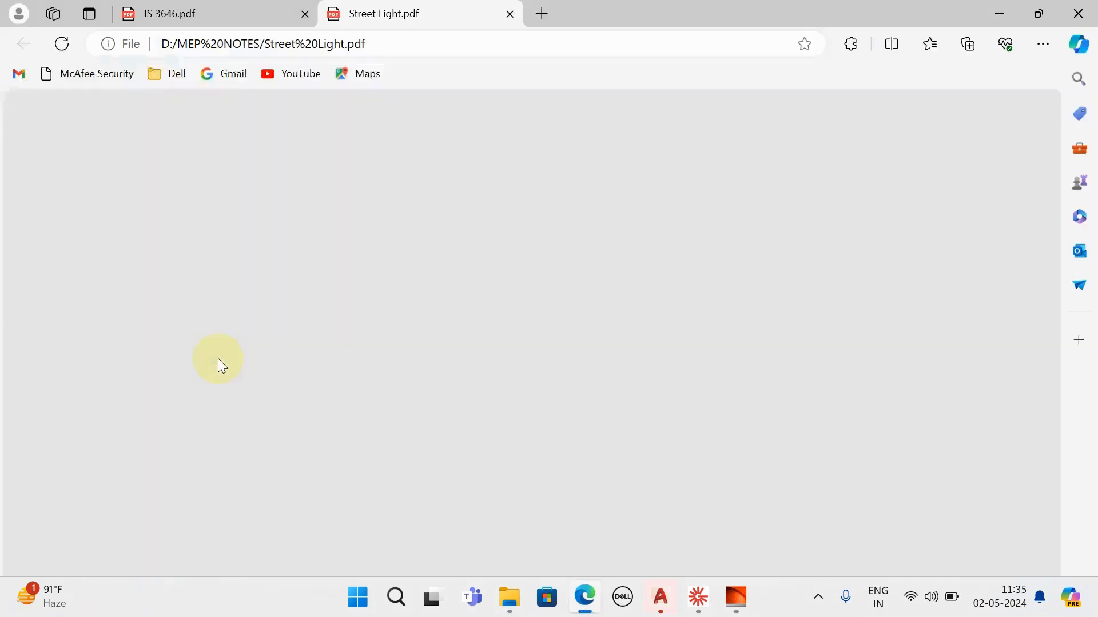
- Review the Street Light PDF from the luminaire data to the false colour rendering, close it and return to DIALux
scroll(275, 330, "down", 5)
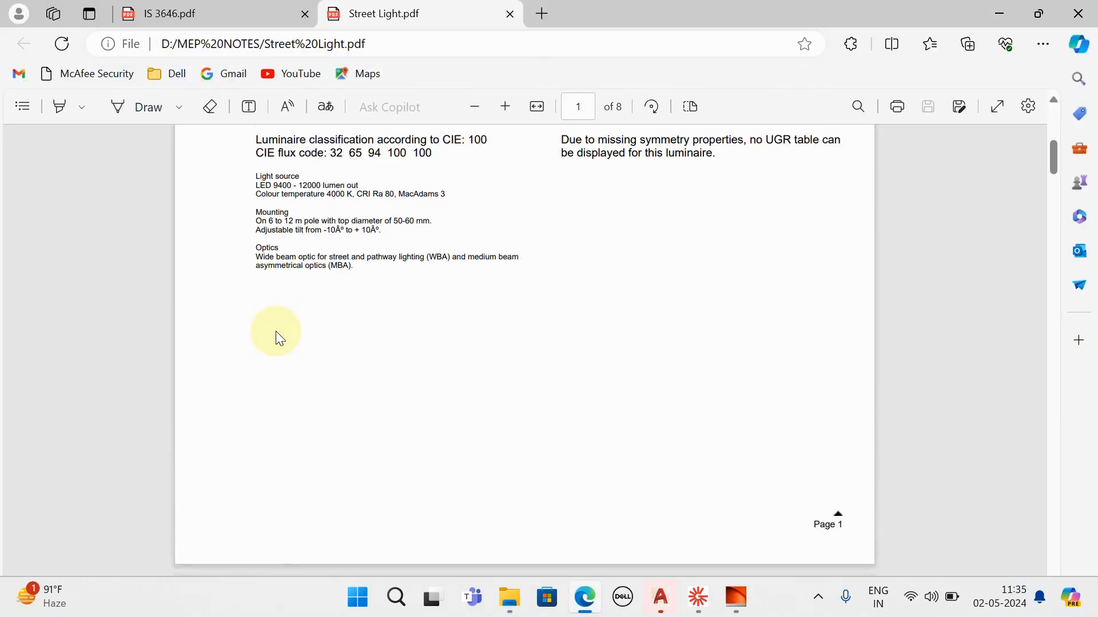
scroll(404, 290, "up", 6)
scroll(421, 325, "down", 10)
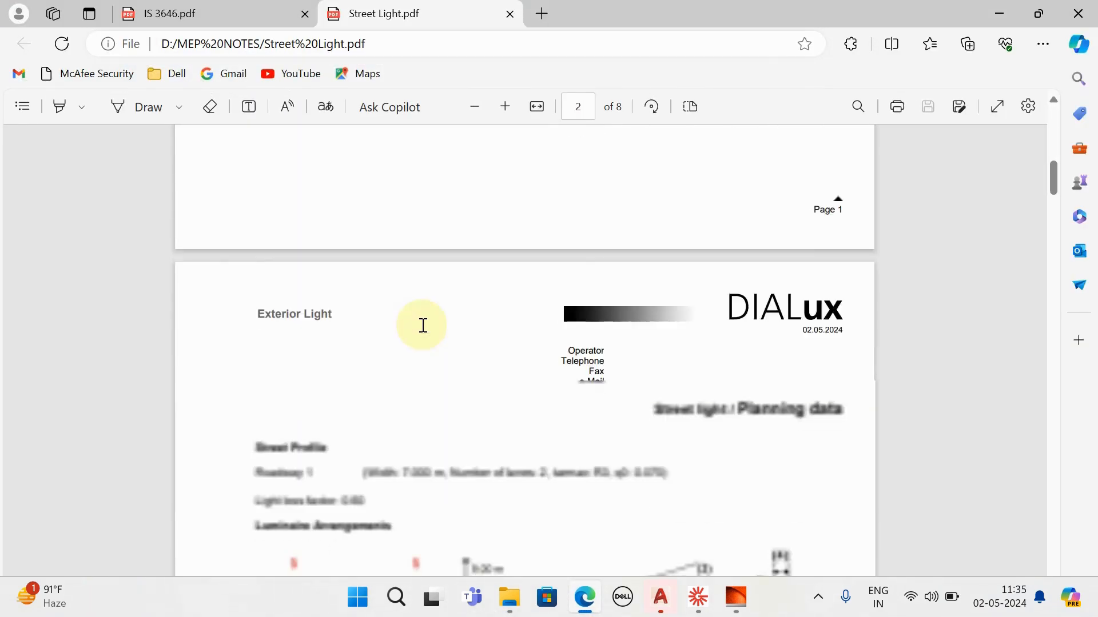
scroll(392, 331, "down", 2)
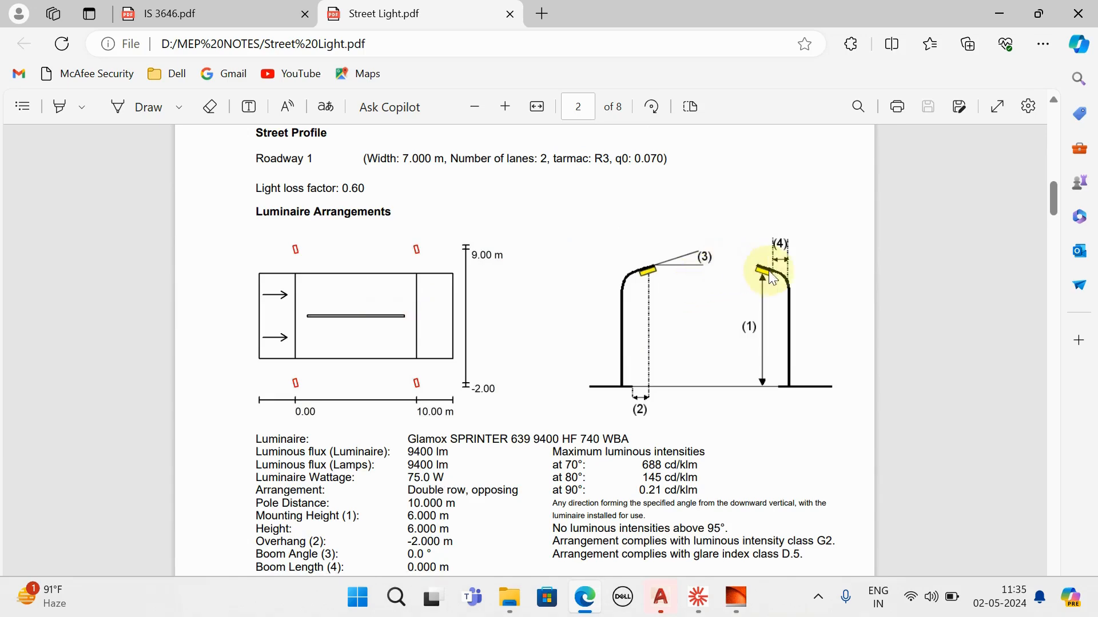
scroll(665, 283, "down", 10)
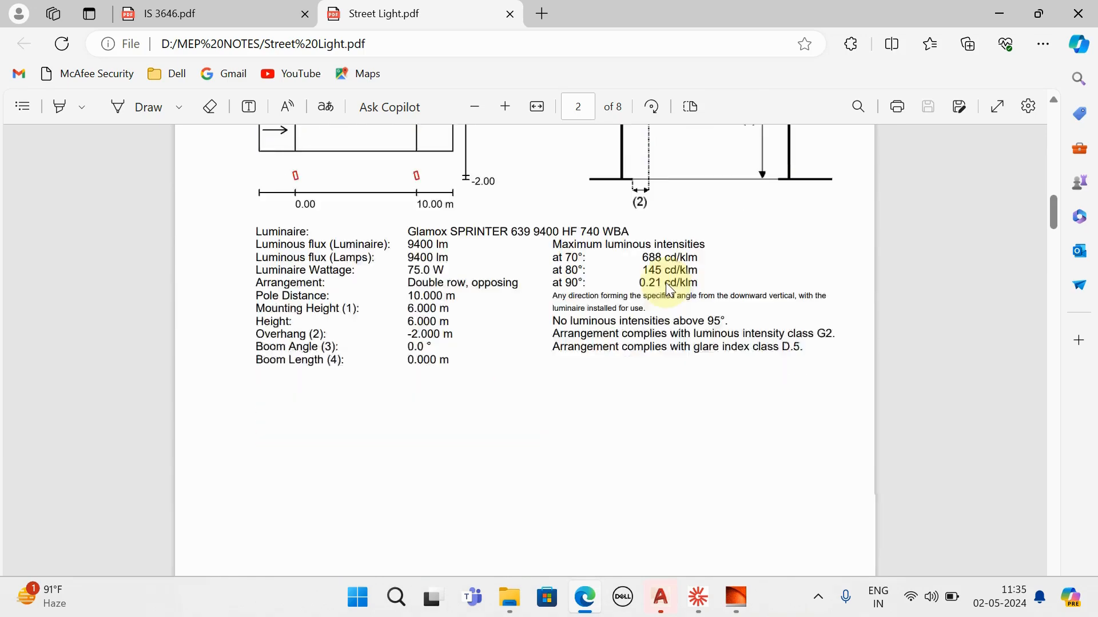
scroll(602, 284, "down", 10)
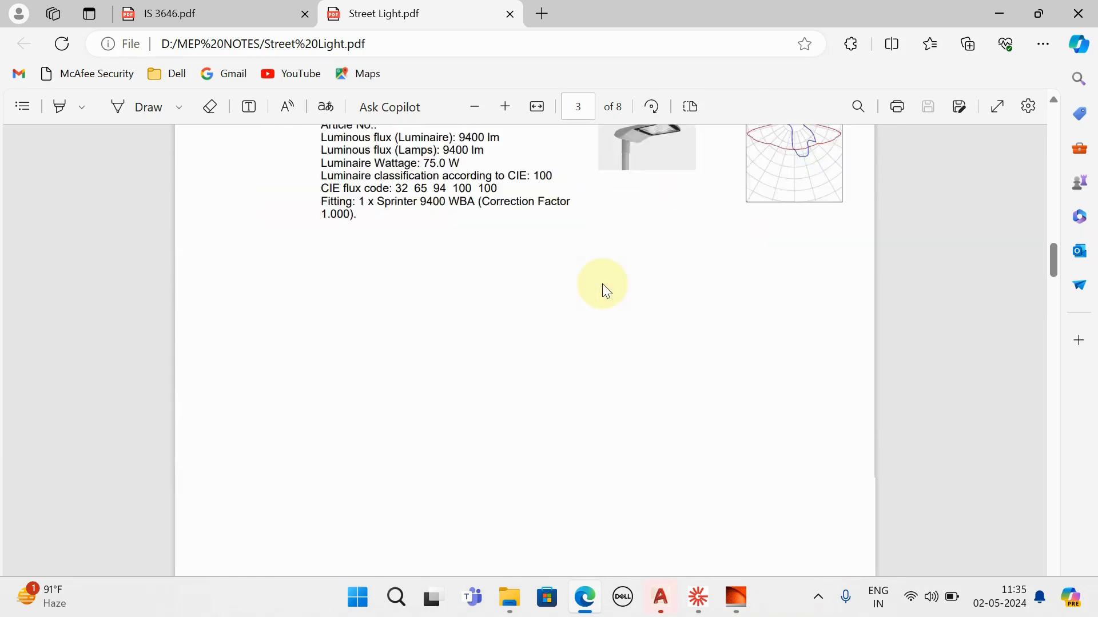
scroll(499, 273, "down", 10)
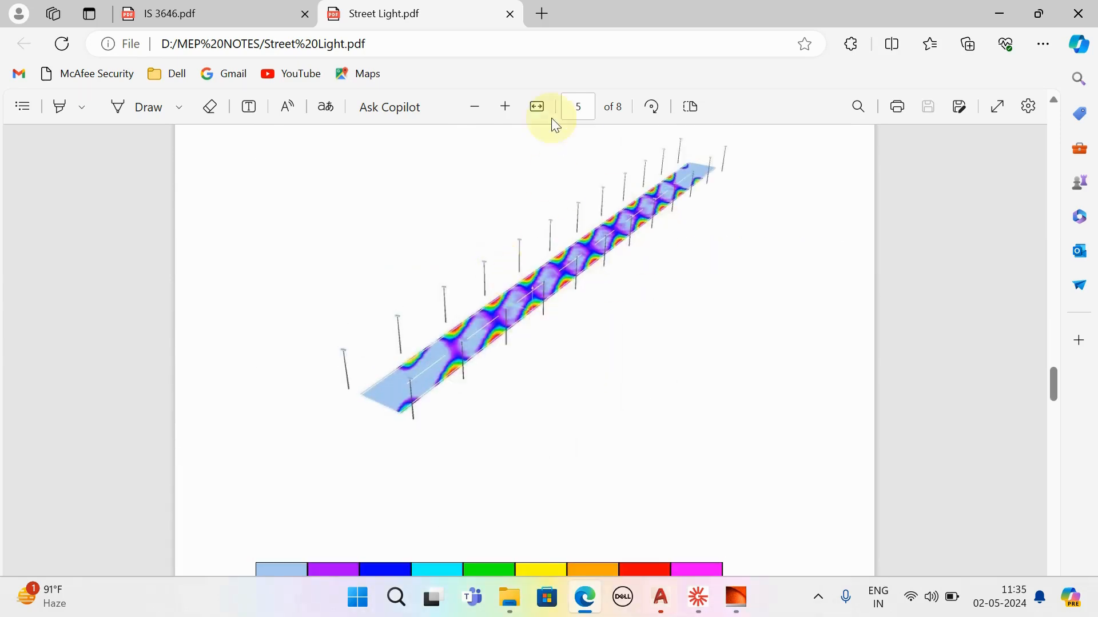
left_click(509, 15)
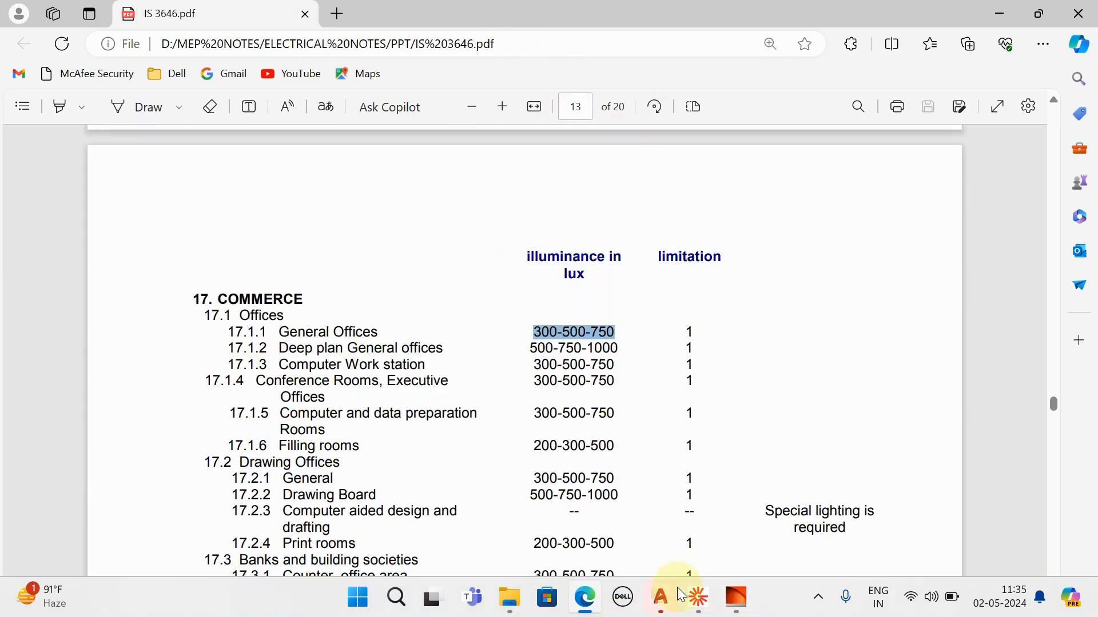
left_click(738, 595)
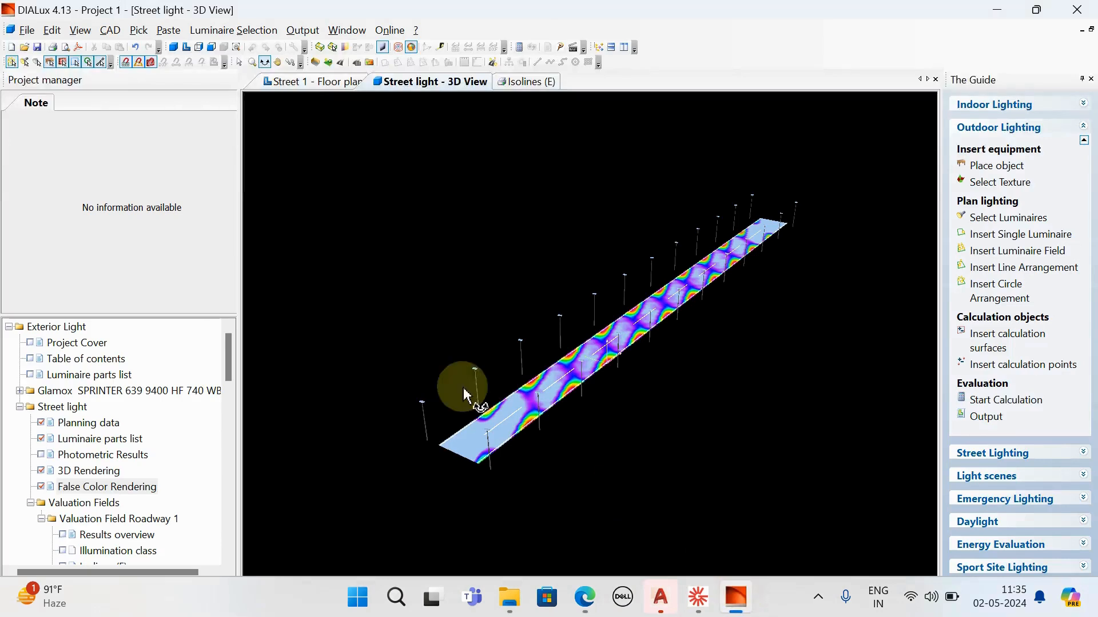
- Save the DIALux project as "Street Light" in the MEP NOTES folder on drive D
left_click(22, 33)
left_click(68, 121)
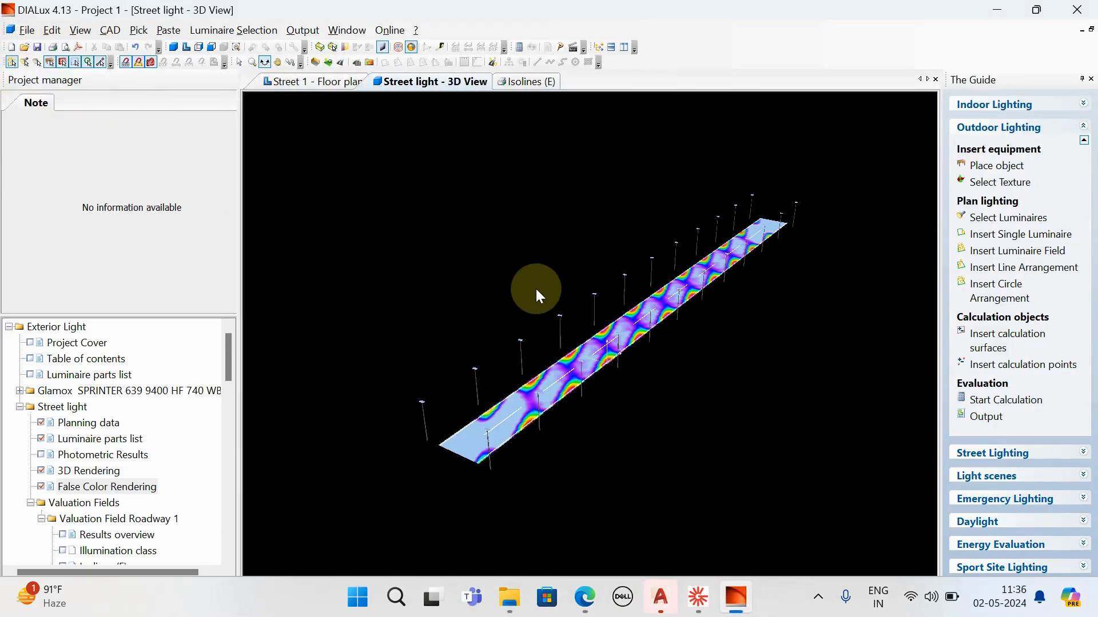
scroll(84, 205, "down", 5)
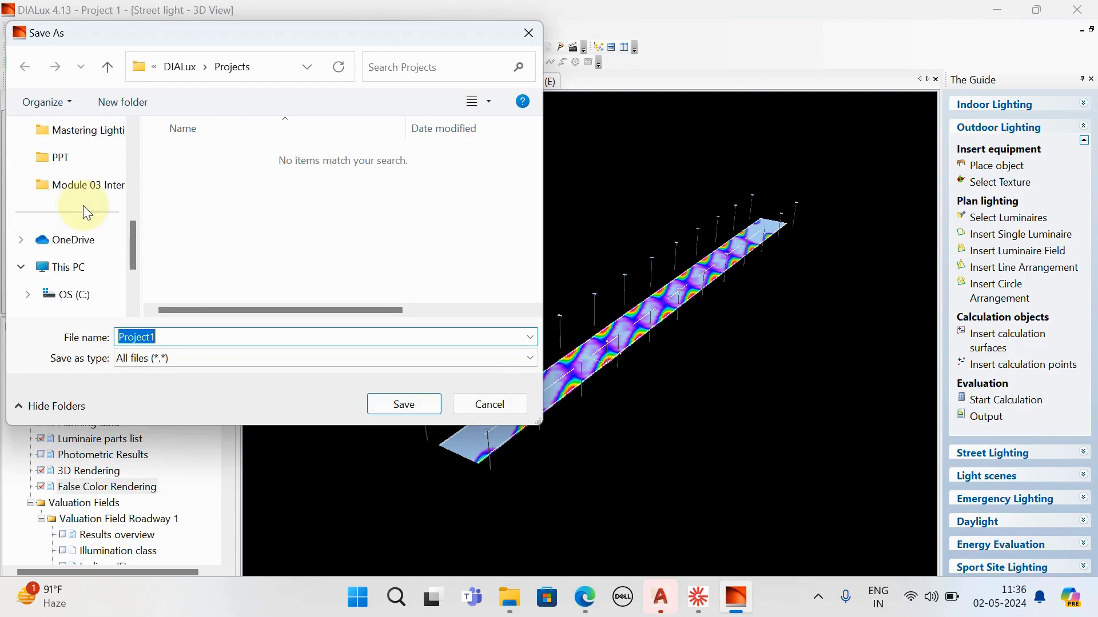
scroll(84, 211, "down", 4)
left_click(77, 184)
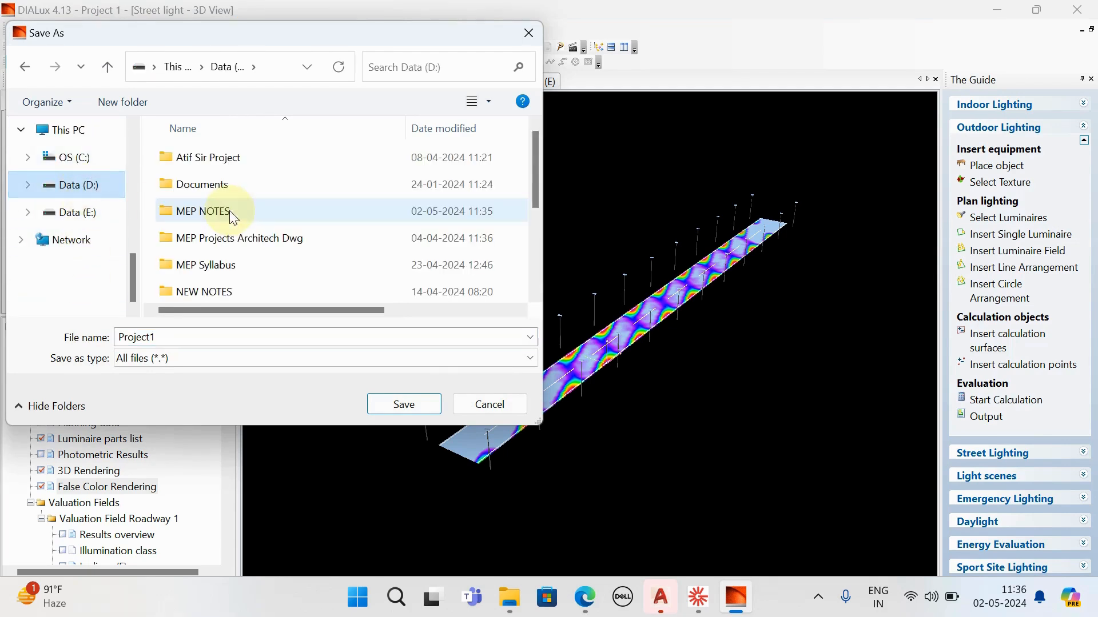
double_click(233, 218)
double_click(178, 338)
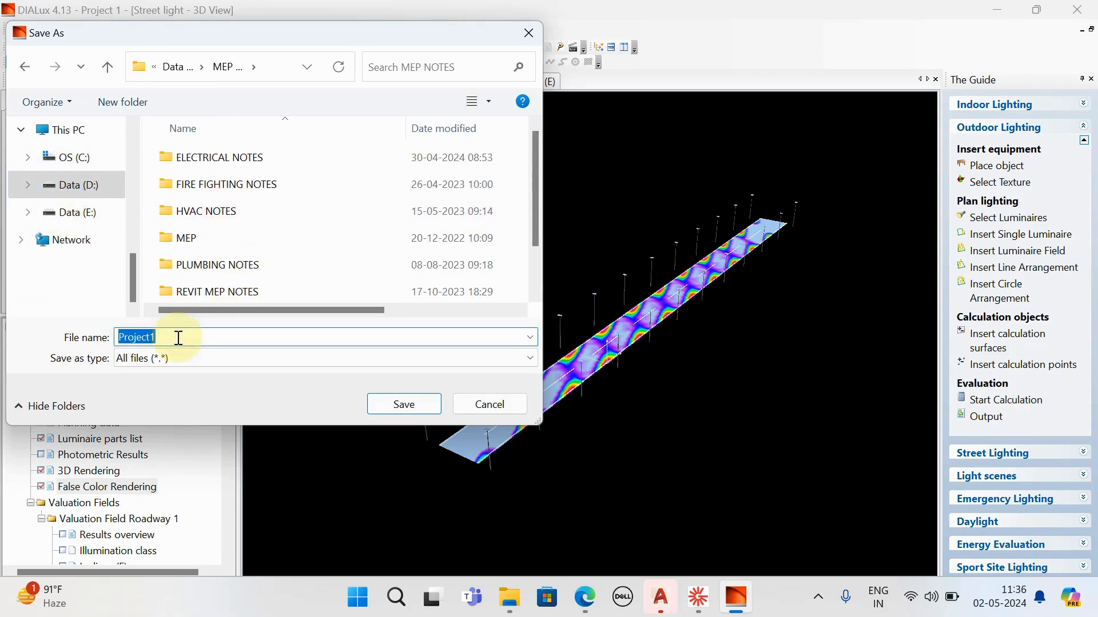
type("E")
key("BackSpace")
type("Str")
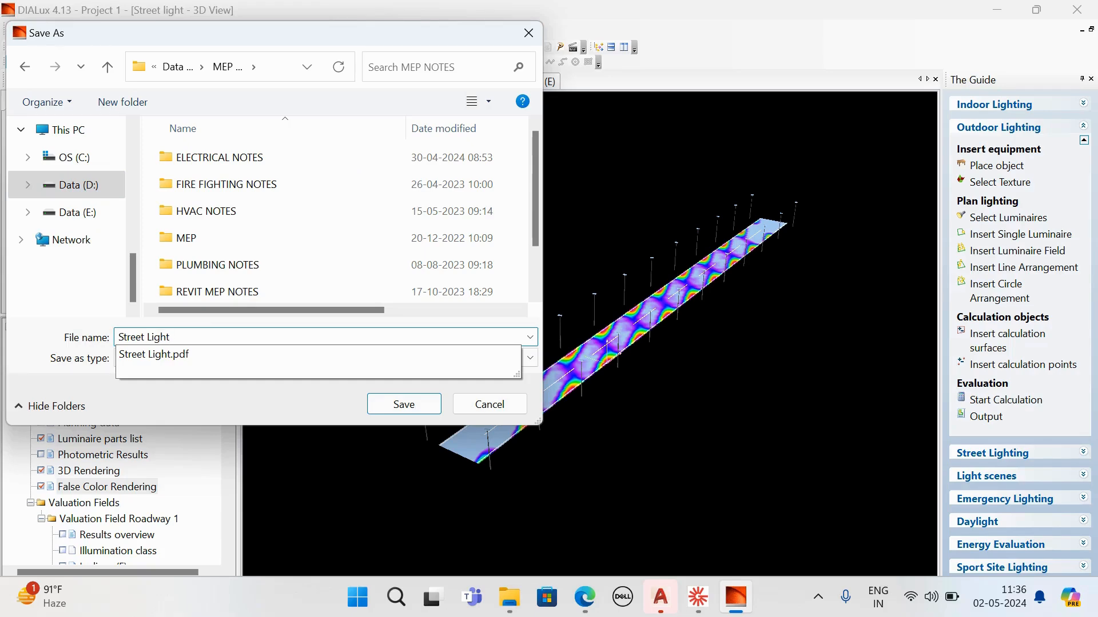
type("eet Light")
key("Return")
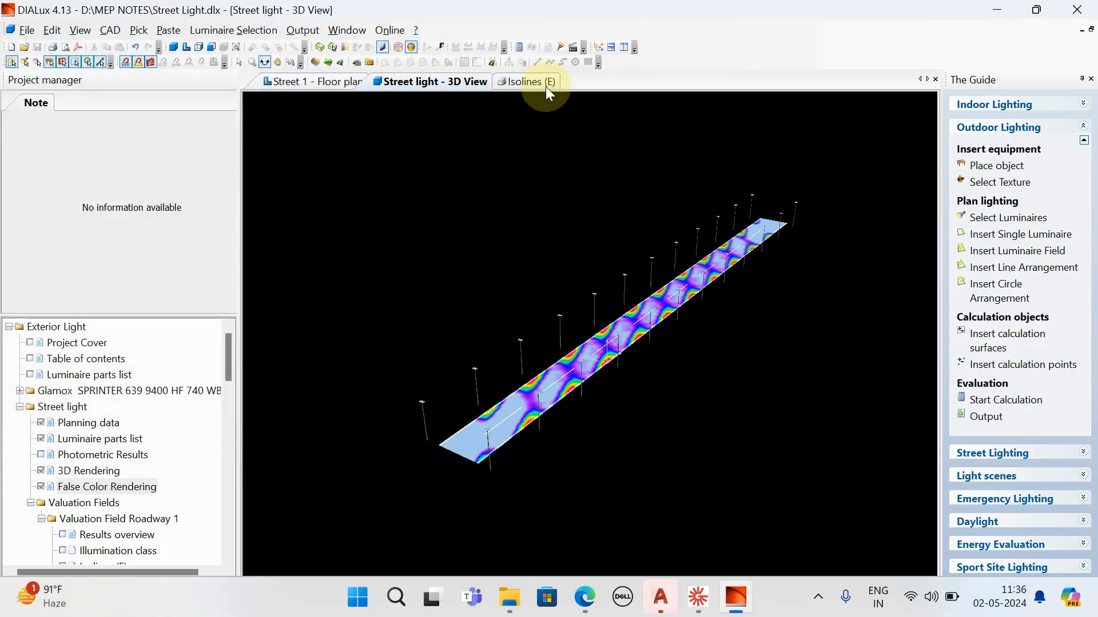